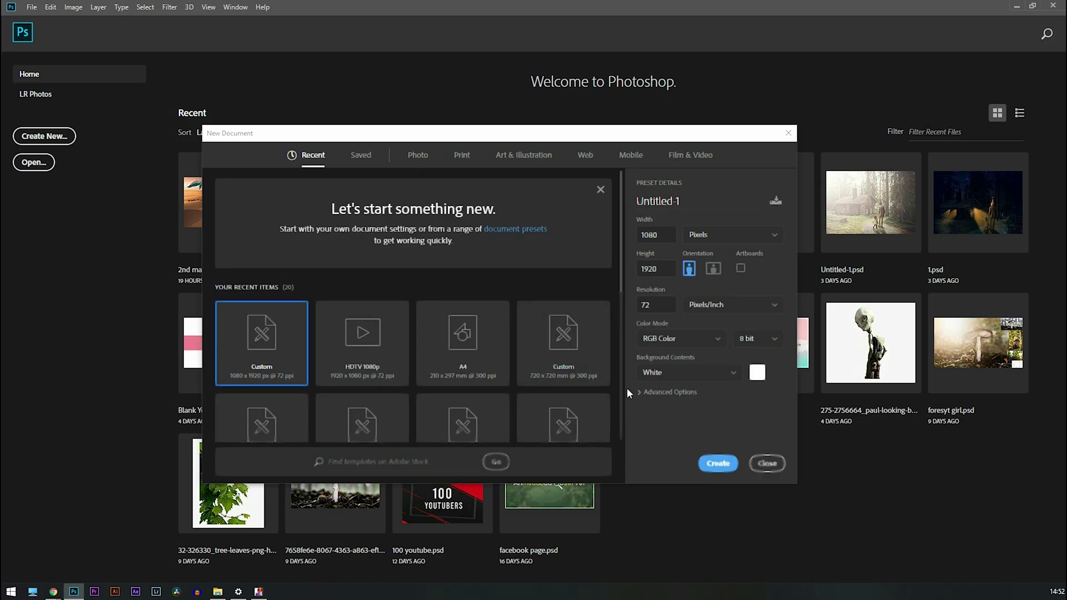
Create a 1080 x 1920 px document at 72 ppi and enlarge the placed river photo to span its lower part.
left_click(718, 463)
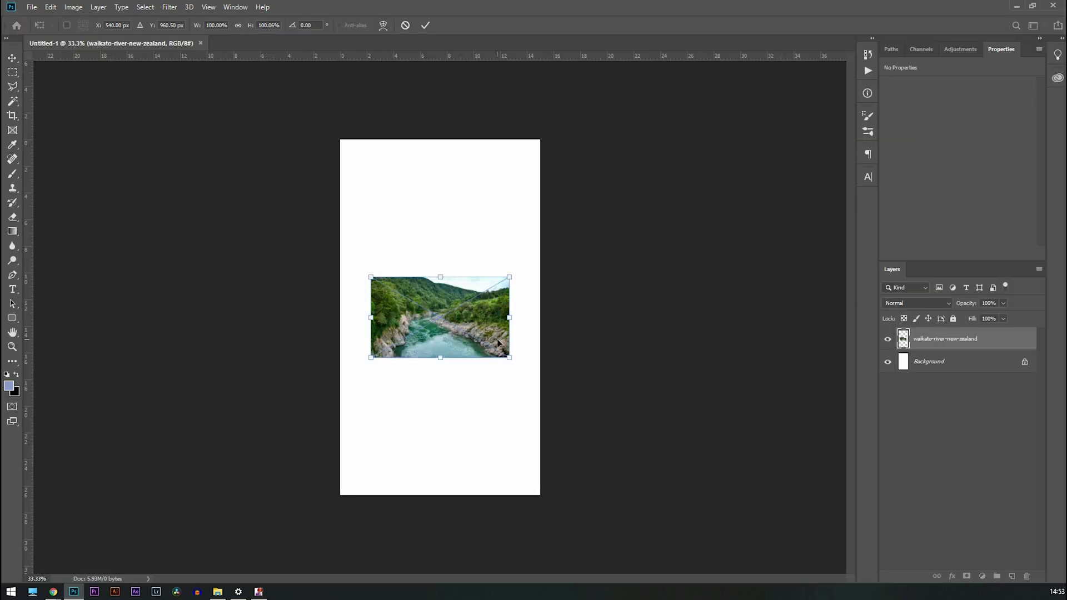
left_click_drag(509, 357, 688, 460)
left_click_drag(499, 452, 412, 470)
left_click_drag(620, 307, 569, 335)
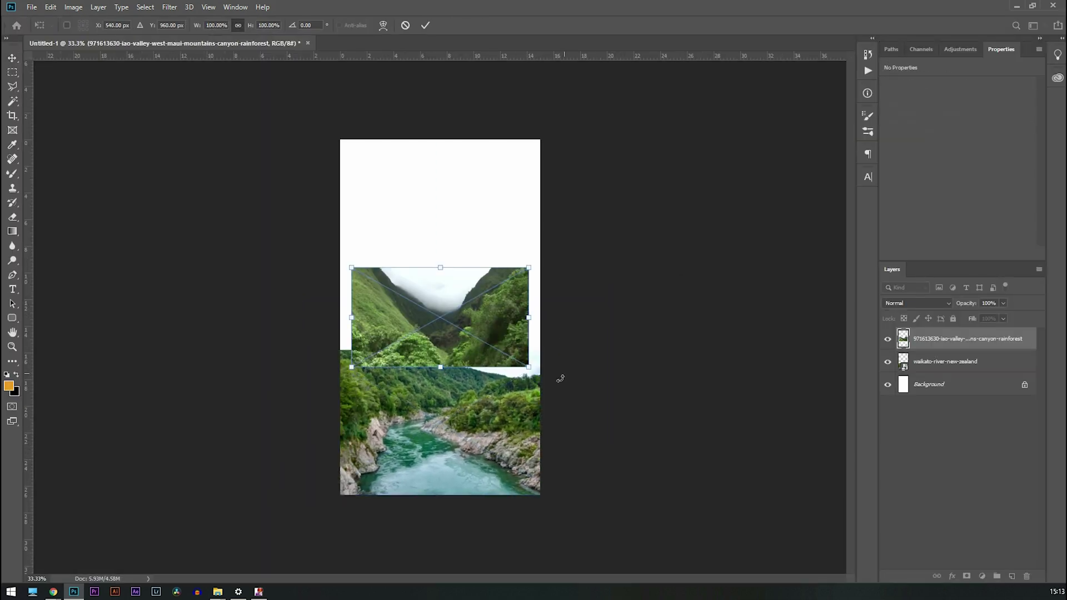
Enlarge the placed rainforest canyon photo to cover the canvas width and position it above the river.
left_click_drag(529, 366, 628, 423)
left_click_drag(493, 397, 402, 399)
key("Return")
Add a layer mask to both the river photo and the rainforest canyon photo.
key("ctrl+plus")
key("ctrl+plus")
left_click_drag(483, 403, 501, 404)
left_click(989, 361)
left_click(967, 576)
left_click(946, 344)
left_click(967, 576)
Blend the canyon photo's lower edge into the river banks with radial black-to-transparent gradients on its layer mask.
left_click(12, 231)
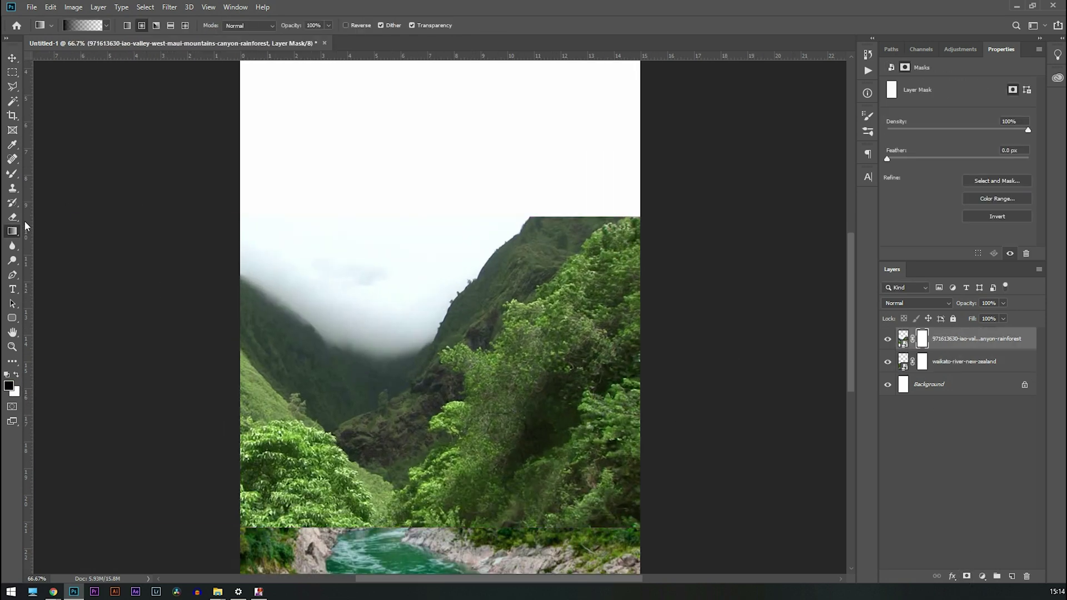
left_click_drag(392, 517, 472, 478)
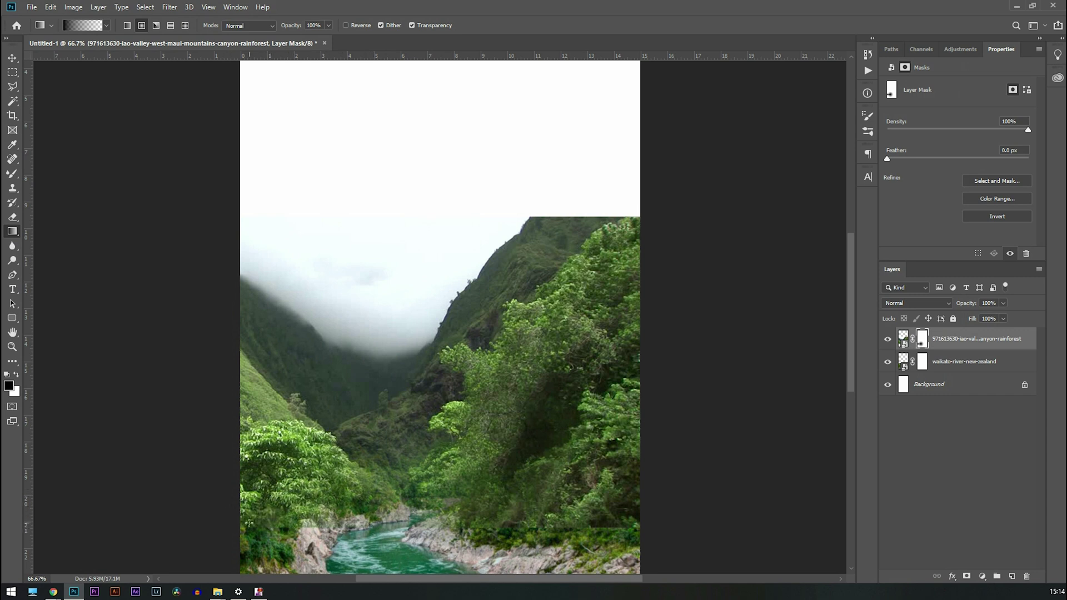
left_click_drag(281, 512, 306, 536)
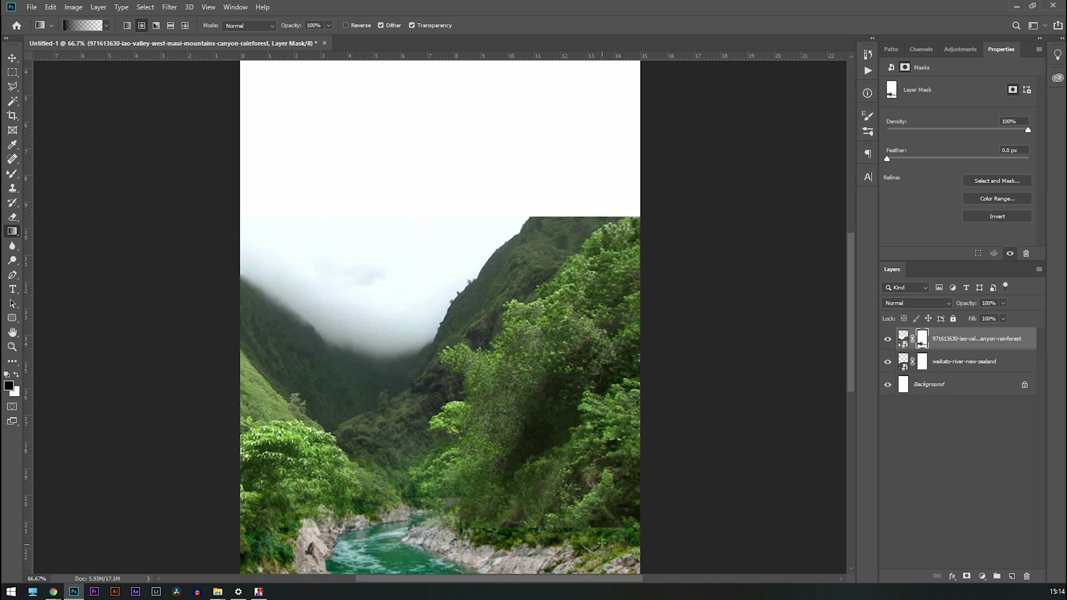
left_click_drag(602, 535, 593, 550)
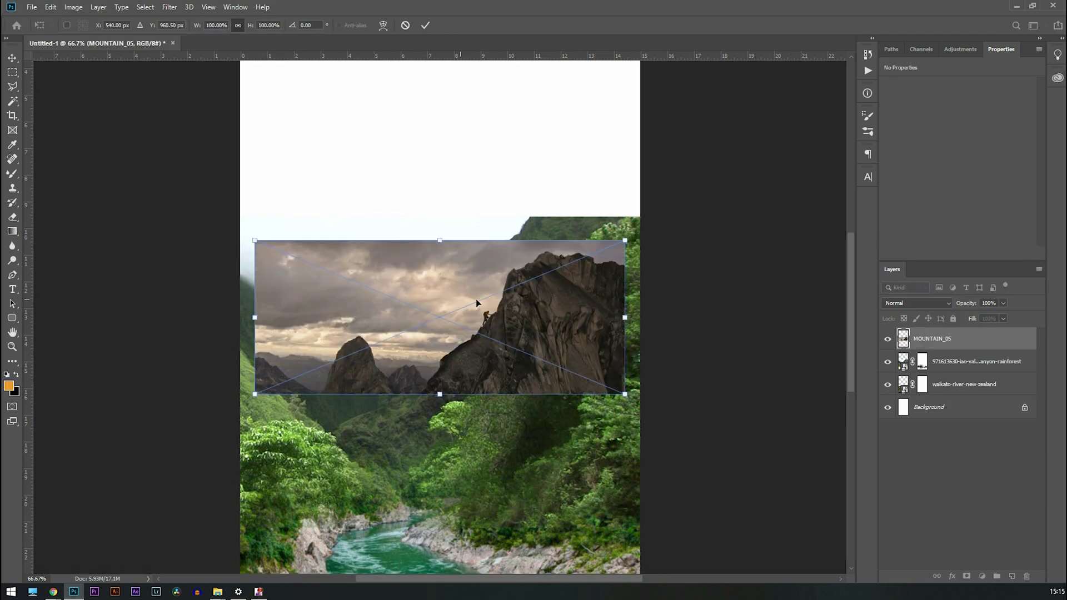
Enlarge the MOUNTAIN_05 photo and position it as the sky and peaks behind the canyon photo.
left_click_drag(478, 302, 408, 265)
left_click_drag(554, 202, 762, 47)
left_click_drag(580, 291, 484, 231)
left_click_drag(483, 227, 561, 218)
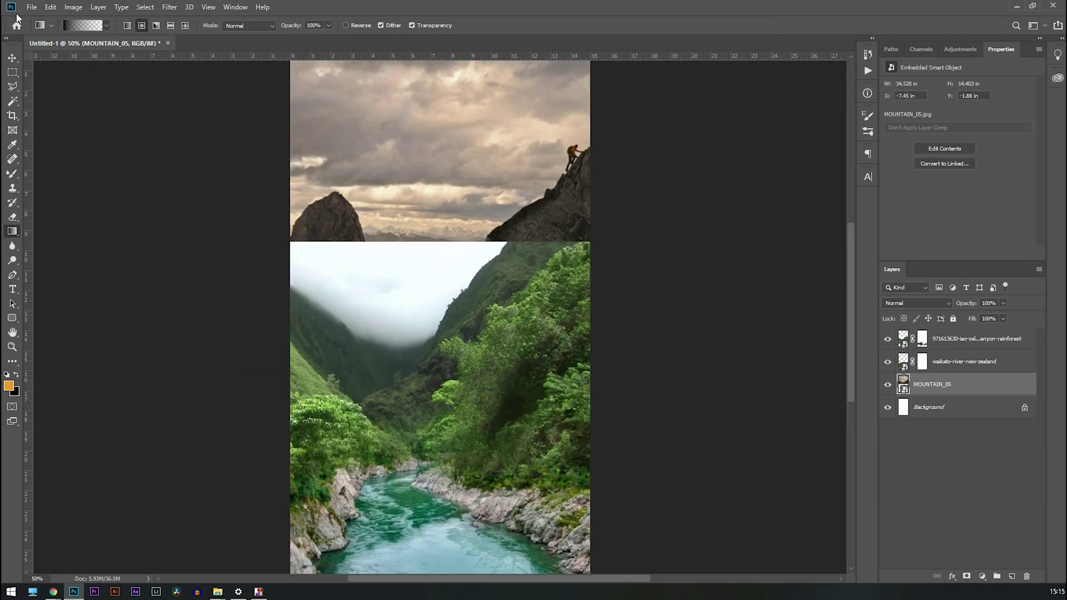
key("v")
key("ctrl+z")
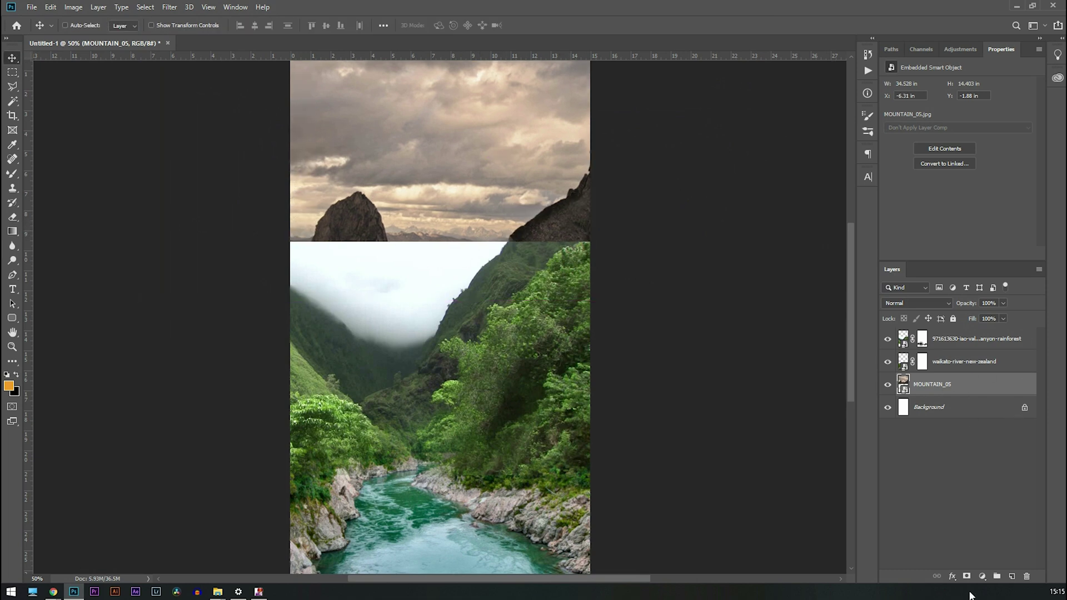
Add a layer mask to MOUNTAIN_05 and paint the canyon photo's mask to reveal the mountains behind it.
left_click(969, 577)
left_click(922, 339)
left_click(12, 174)
key("d")
mouse_move(317, 214)
left_mouse_down()
mouse_move(276, 191)
mouse_move(179, 195)
mouse_move(577, 145)
mouse_move(160, 191)
mouse_move(652, 155)
mouse_move(314, 194)
left_mouse_up()
key("x")
mouse_move(316, 380)
left_mouse_down()
mouse_move(388, 383)
mouse_move(427, 408)
left_mouse_up()
Refine the canyon photo's mask with a smaller brush along the mist below the large peak.
key("bracketleft")
key("bracketleft")
key("bracketleft")
key("bracketleft")
key("bracketleft")
key("bracketleft")
key("bracketleft")
left_click_drag(272, 318, 355, 325)
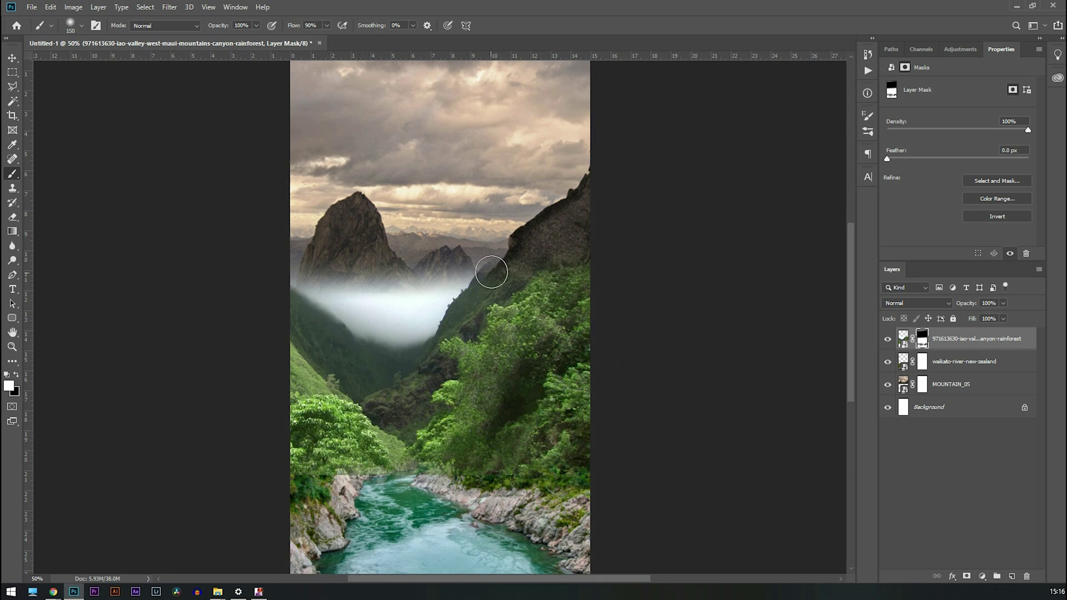
Touch up the canyon mask between the peaks, then paint across the mist with a 250 px brush.
key("x")
left_click_drag(487, 263, 349, 257)
key("x")
key("bracketright")
key("bracketright")
key("bracketright")
left_click_drag(318, 313, 484, 323)
key("x")
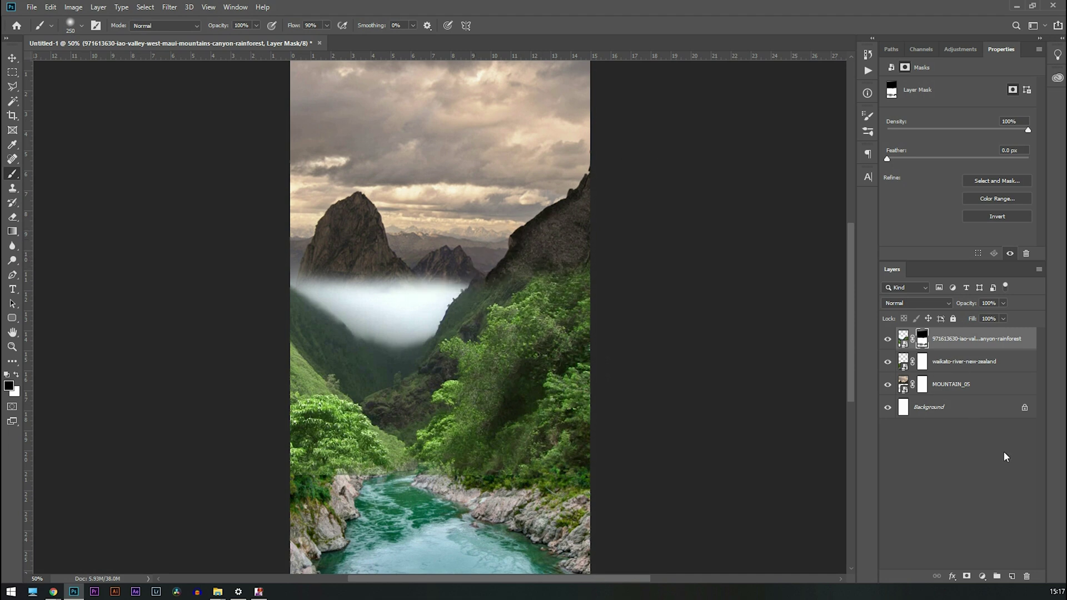
Place the castle photo over the landscape and confirm its placement.
left_click_drag(1066, 283, 649, 301)
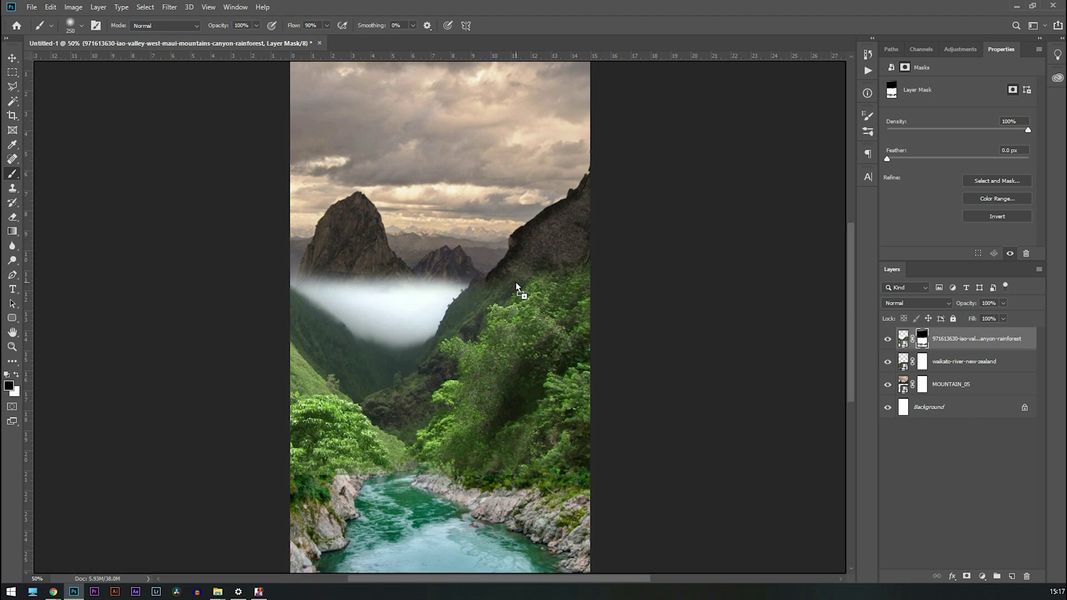
left_click_drag(516, 282, 518, 281)
left_click_drag(504, 331, 525, 289)
key("Return")
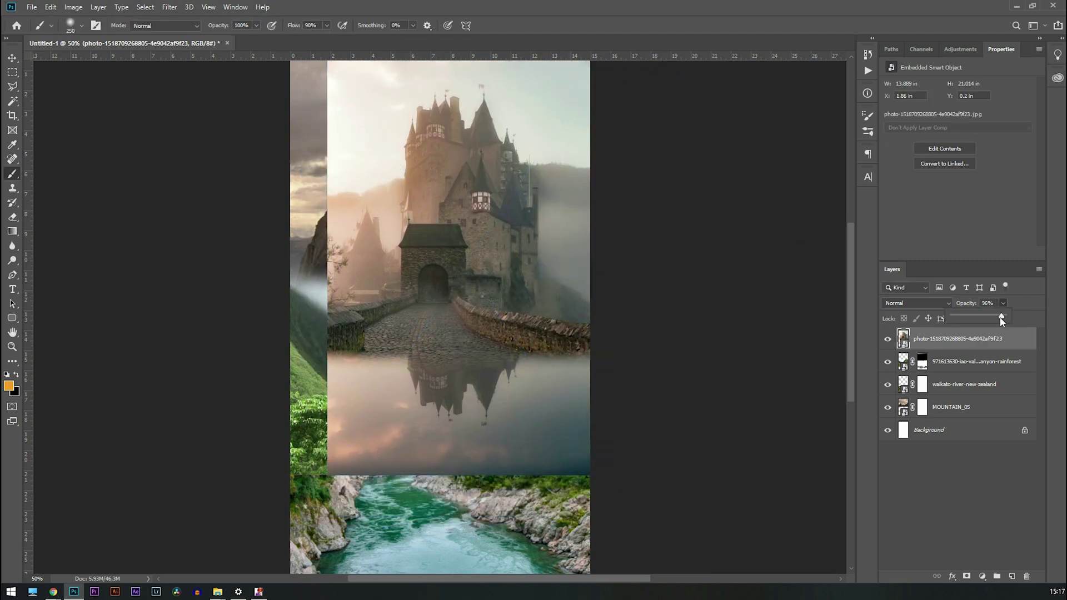
Lower the castle layer's opacity to 55% and scale it down onto the small distant peak.
left_click_drag(994, 318, 980, 319)
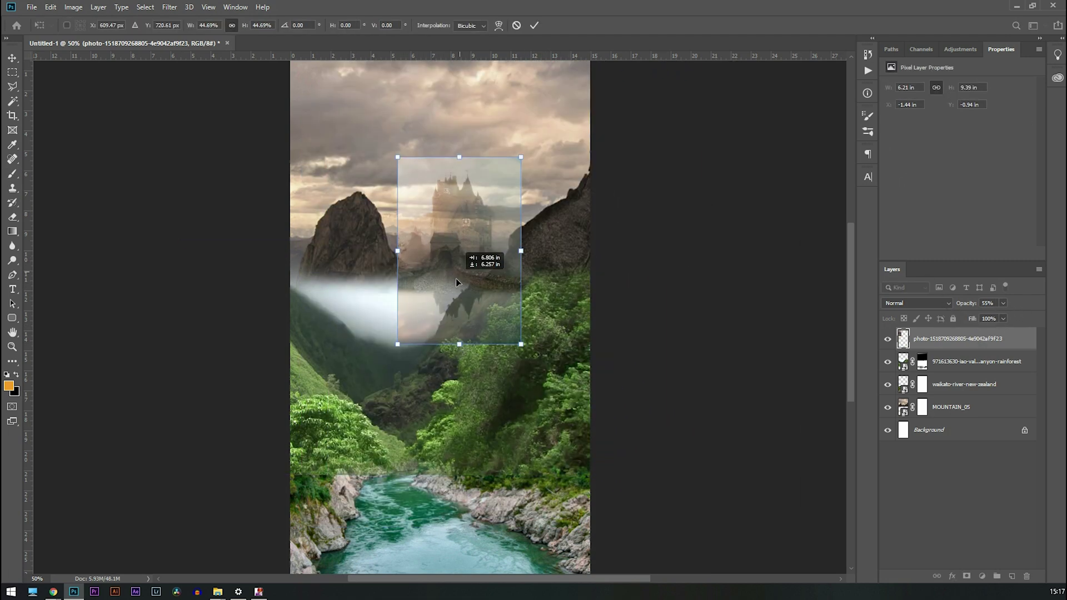
left_click_drag(456, 278, 456, 279)
left_click_drag(520, 346, 457, 263)
key("Return")
Restore the castle layer's opacity to 100% and paint its mask to hide the sky and ground around the castle.
left_click(1003, 304)
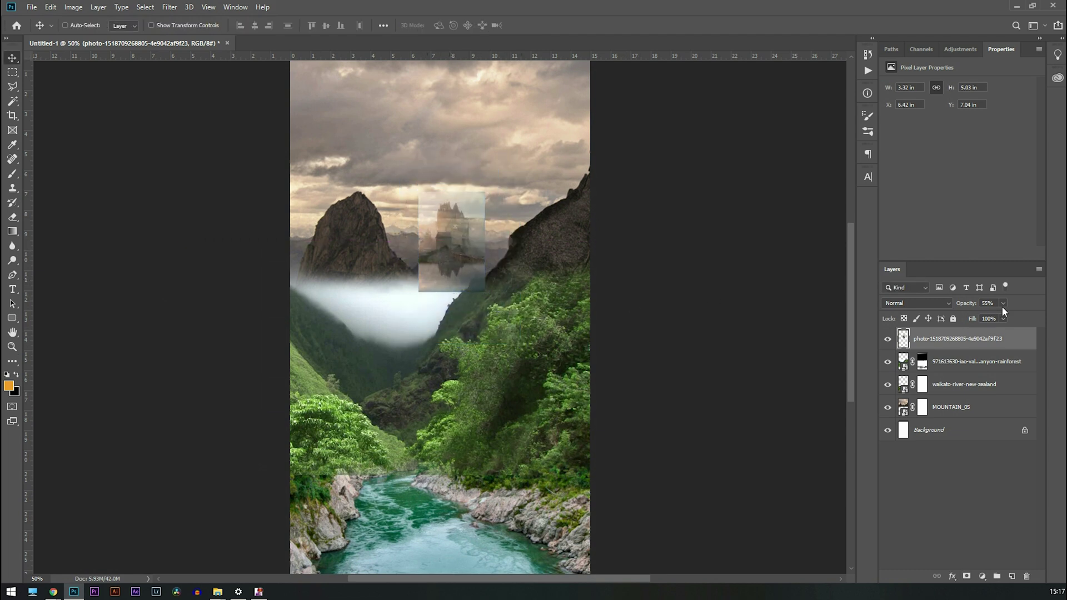
left_click_drag(1002, 318, 1043, 319)
key("ctrl+plus")
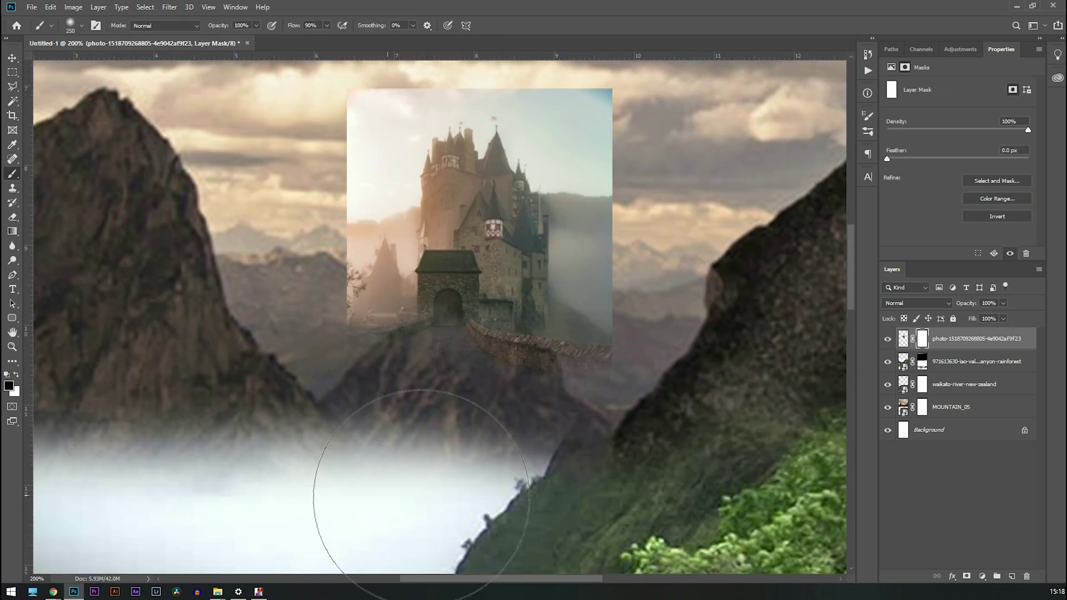
left_click_drag(381, 488, 550, 167)
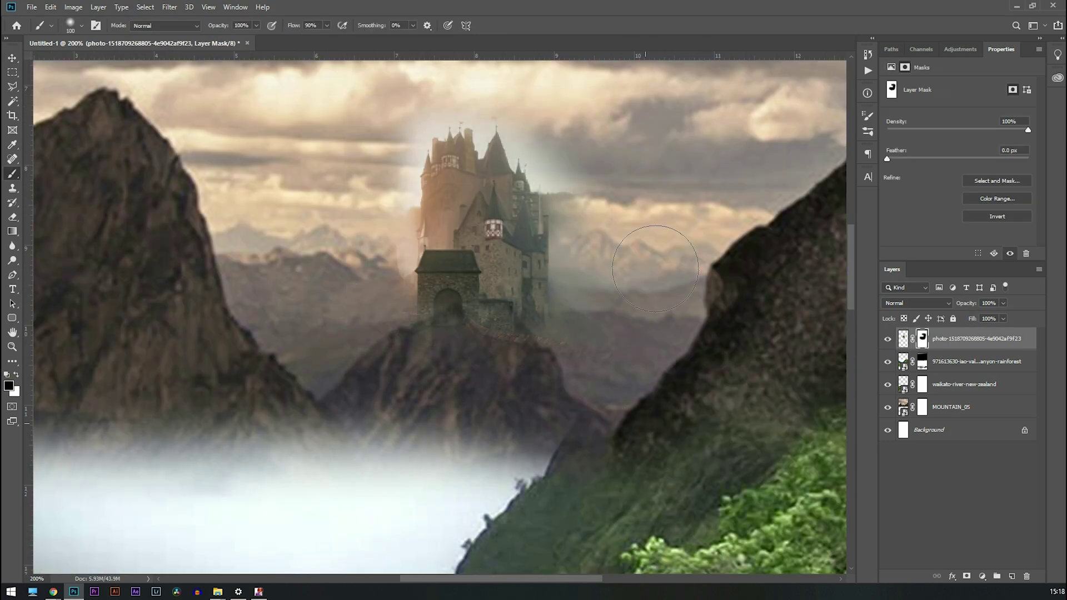
mouse_move(400, 139)
left_mouse_down()
mouse_move(376, 393)
mouse_move(553, 203)
left_mouse_up()
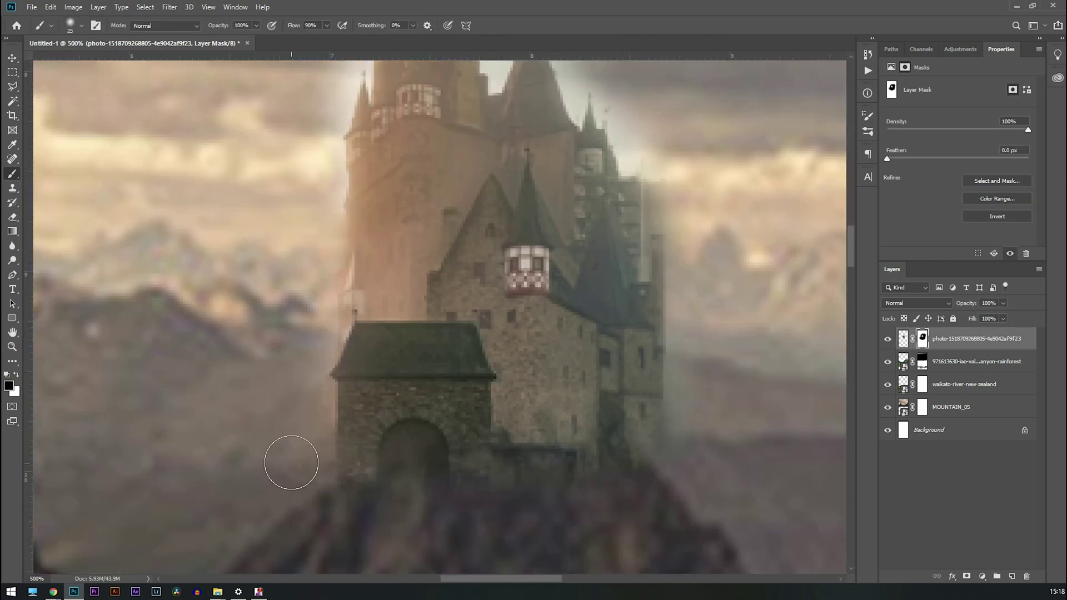
scroll(291, 460, "up", 3)
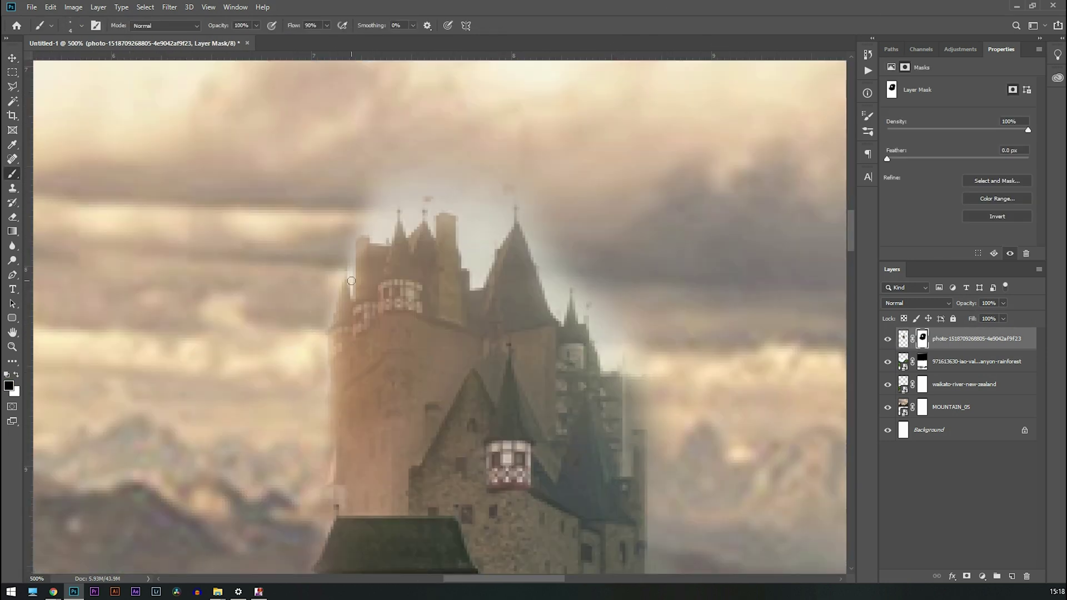
mouse_move(350, 278)
left_mouse_down()
mouse_move(383, 183)
mouse_move(409, 227)
mouse_move(437, 219)
mouse_move(467, 256)
mouse_move(500, 233)
mouse_move(539, 263)
mouse_move(623, 377)
left_mouse_up()
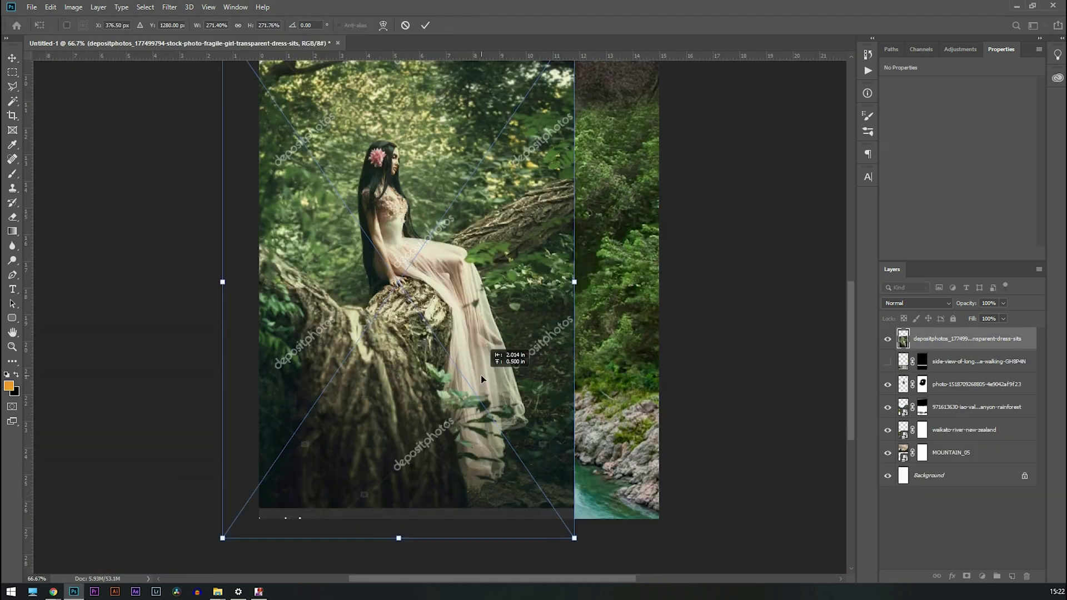
Position the enlarged photo of the girl sitting on a log over the lower canvas and confirm the placement.
left_click_drag(481, 380, 471, 381)
key("Return")
Start a Pen path at the log beside the girl's hand and trace it up the back of her hair.
key("ctrl+plus")
key("ctrl+plus")
left_click_drag(543, 254, 558, 401)
left_click(14, 90)
left_click(14, 103)
left_click(13, 276)
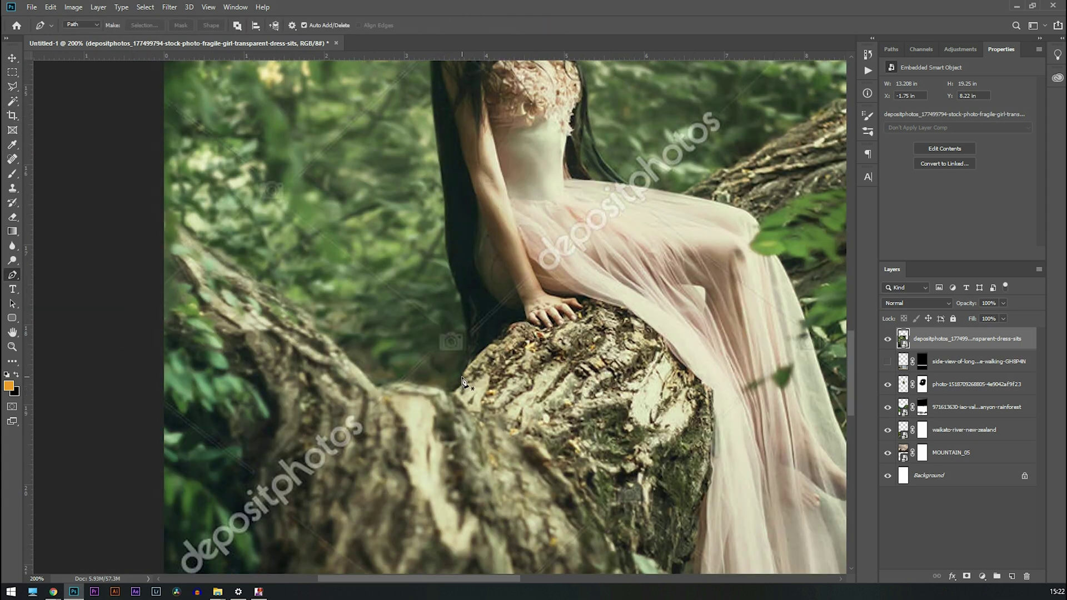
left_click_drag(462, 378, 461, 297)
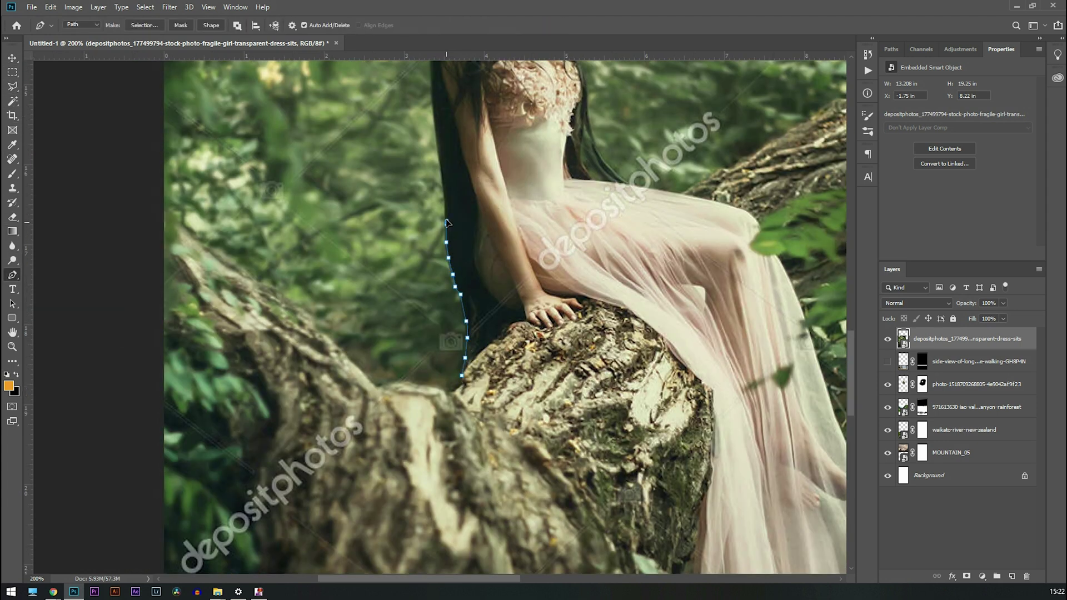
left_click_drag(447, 211, 450, 383)
key("ctrl+z")
key("ctrl+plus")
key("ctrl+plus")
left_click_drag(518, 174, 405, 492)
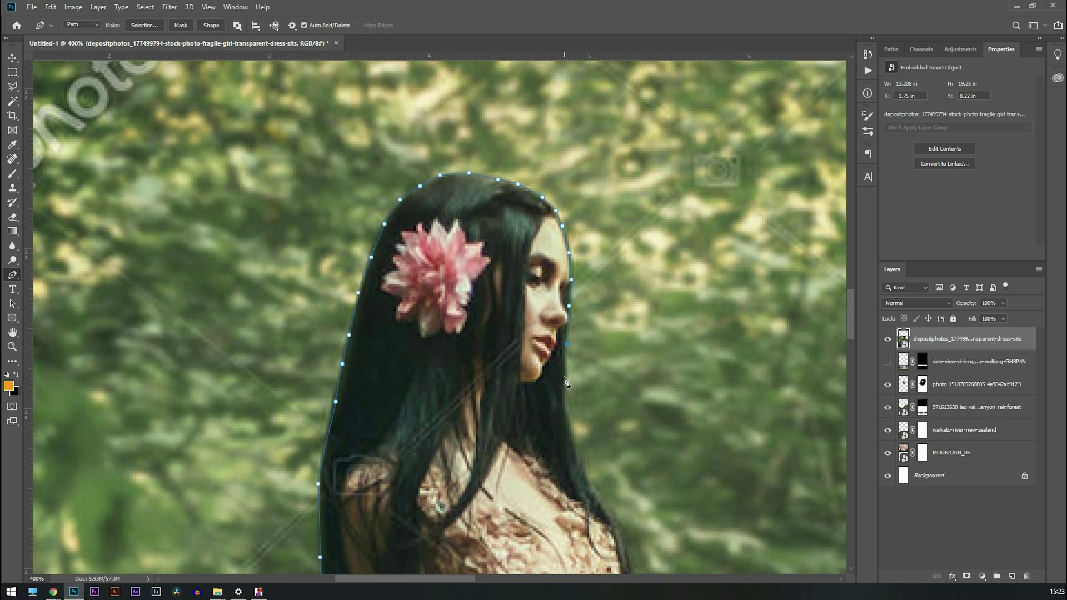
Continue the Pen path down the front of the girl's hair and over her lap past the knee.
left_click(607, 508)
left_click(629, 555)
left_click_drag(628, 554, 464, 331)
left_click(469, 381)
left_click(475, 429)
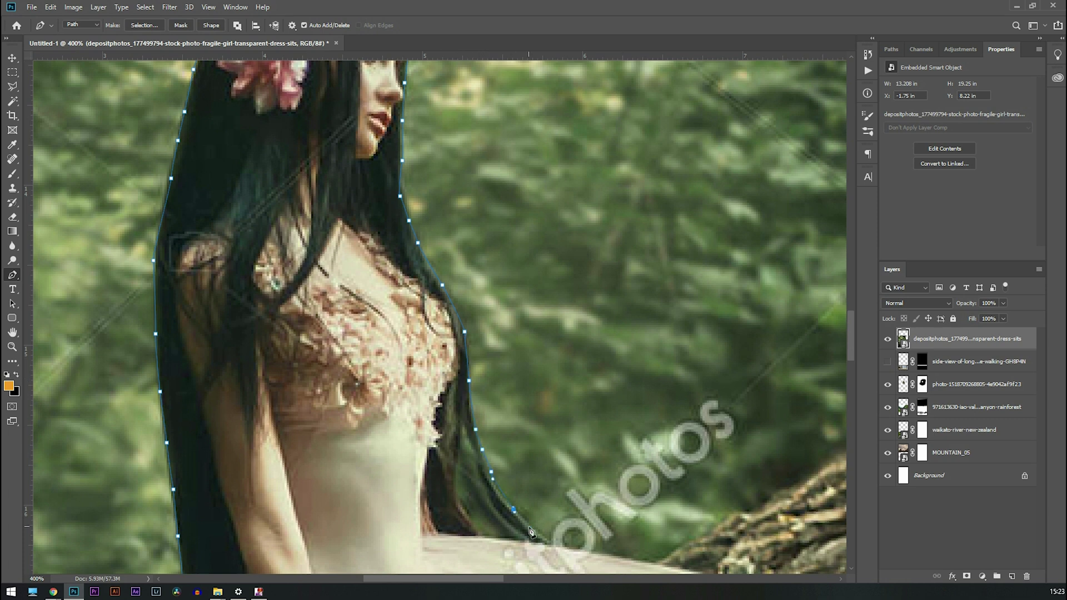
left_click_drag(663, 566, 463, 336)
left_click(614, 392)
left_click_drag(615, 392, 478, 274)
left_click(560, 423)
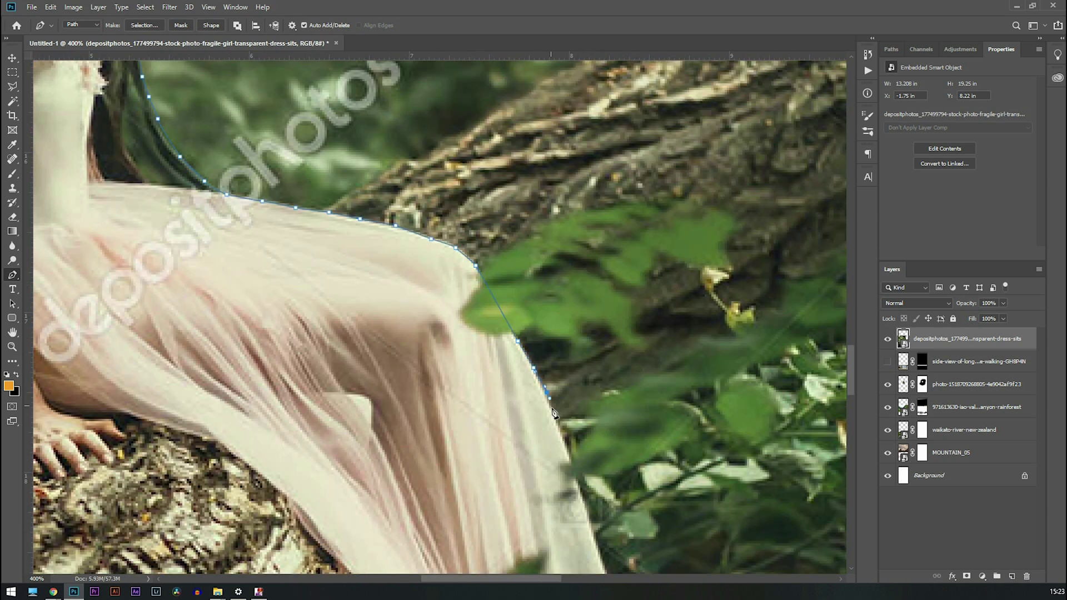
Continue the Pen path down the outer edge of the girl's sheer skirt toward the hem.
left_click_drag(560, 424, 384, 214)
left_click(405, 299)
left_click(439, 405)
left_click_drag(439, 306, 400, 134)
left_click(425, 313)
left_click(457, 390)
left_click_drag(457, 390, 404, 129)
left_click(447, 240)
left_click(478, 342)
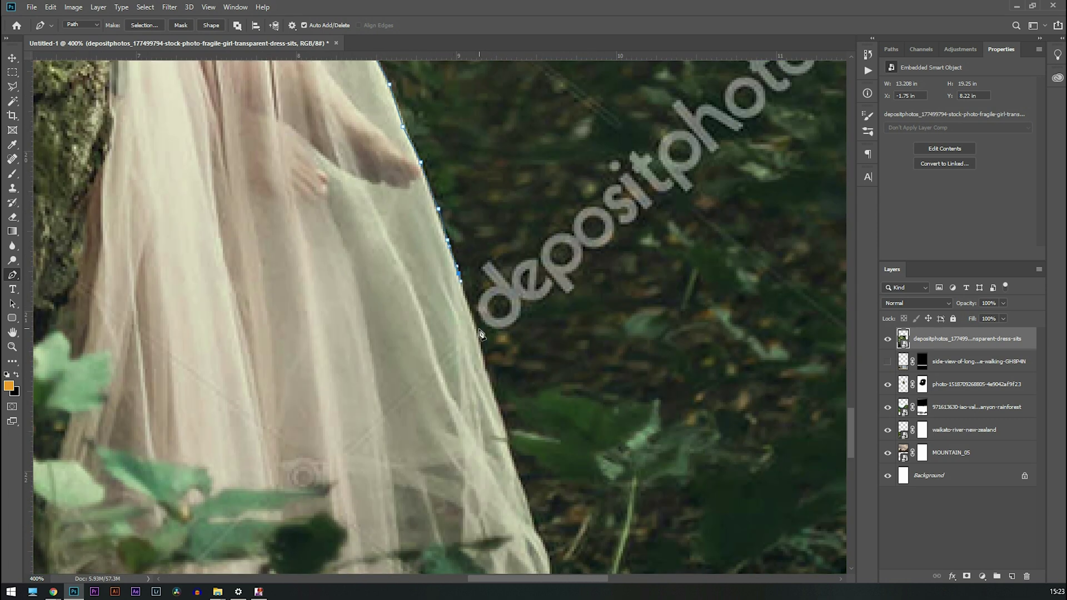
left_click(497, 400)
left_click_drag(497, 401, 483, 229)
left_click(505, 305)
Trace the Pen path around the folds of the dress hem and along the bottom of the skirt.
left_click(465, 521)
left_click(445, 523)
left_click(426, 523)
left_click(406, 532)
left_click_drag(405, 532, 518, 352)
left_click(520, 368)
left_click(520, 395)
left_click(518, 417)
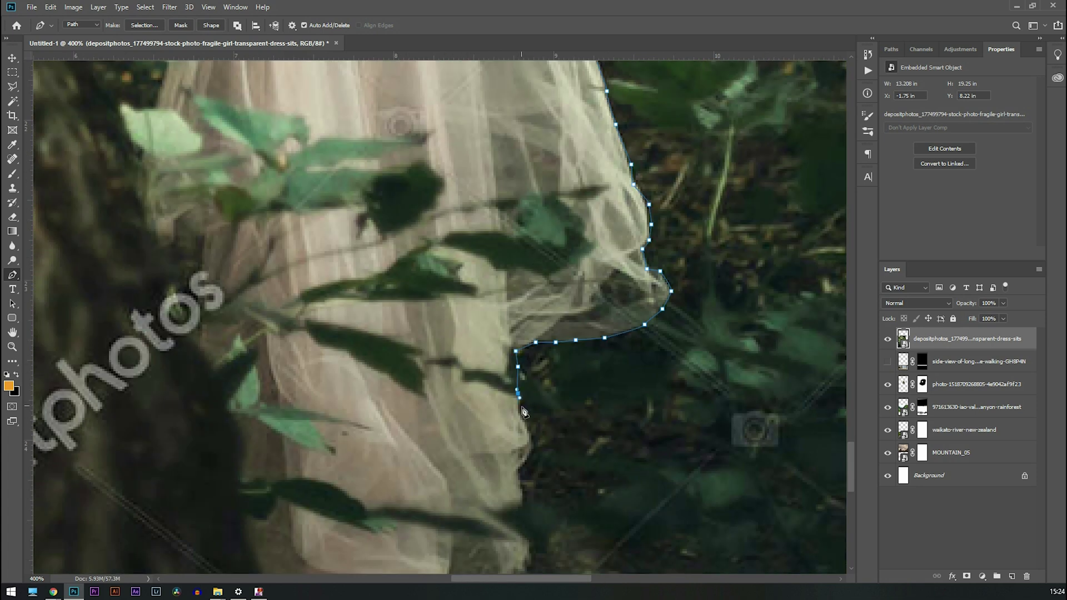
left_click_drag(476, 503, 532, 319)
left_click(523, 344)
left_click(464, 348)
left_click(430, 409)
Trace the Pen path up the skirt's inner edge and along the log toward the girl's hand.
key("ctrl+minus")
key("ctrl+minus")
key("ctrl+minus")
key("ctrl+plus")
key("ctrl+plus")
left_click(415, 303)
left_click_drag(390, 251, 459, 430)
left_click_drag(470, 140, 557, 403)
left_click(522, 376)
left_click(504, 364)
left_click(493, 350)
left_click(479, 331)
left_click(469, 317)
left_click(449, 303)
left_click(433, 286)
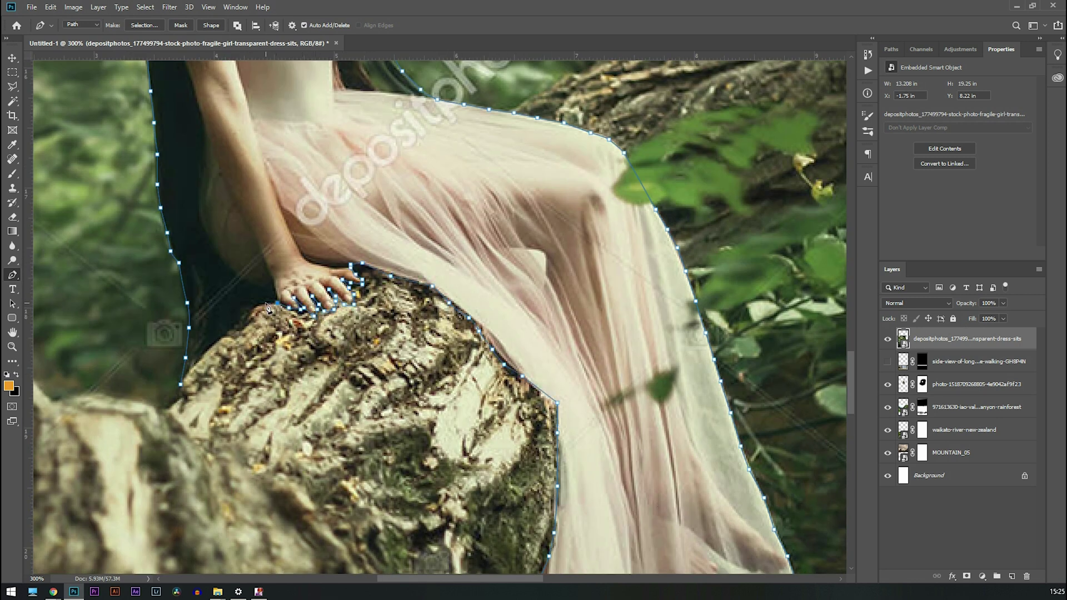
Move the girl's layer down one level and mask out its background using the traced path as a selection.
key("ctrl+minus")
key("ctrl+minus")
key("ctrl+bracketleft")
key("ctrl+Return")
key("ctrl+minus")
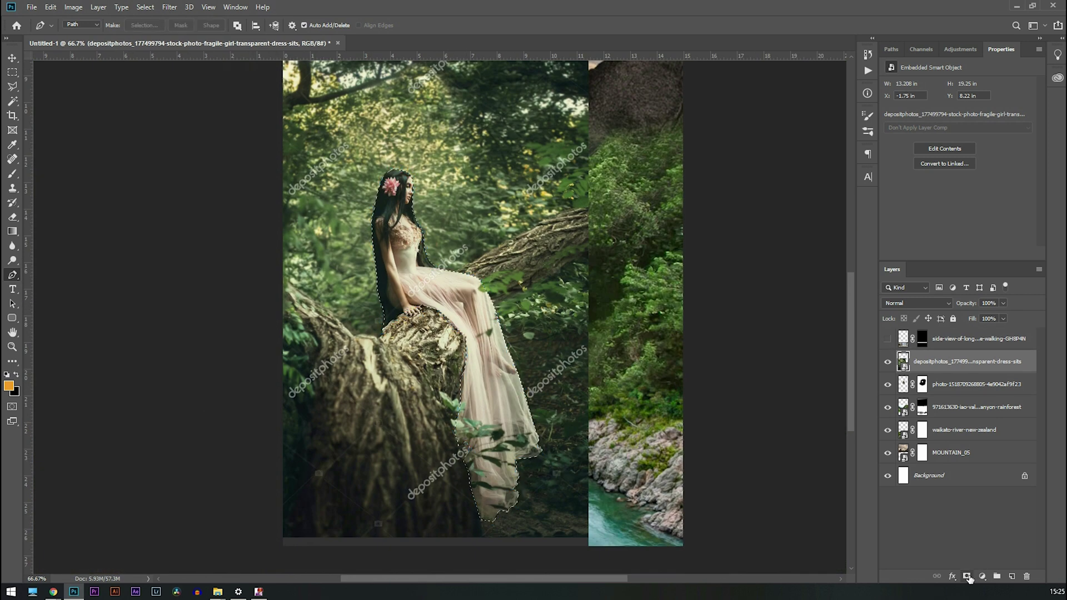
left_click(967, 576)
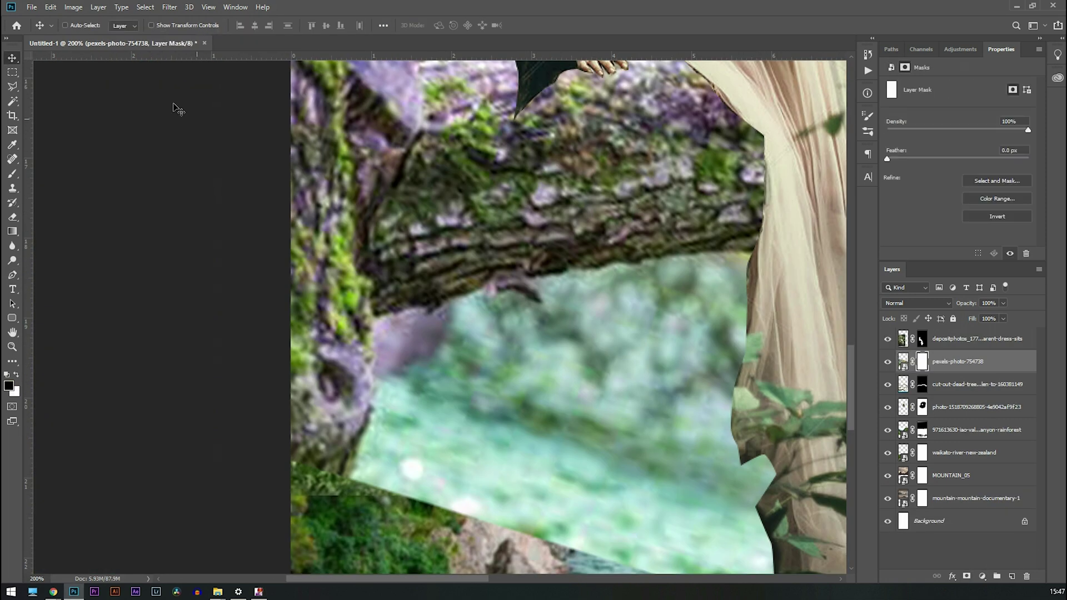
Paint the pexels-photo-754738 layer's mask to hide the background around the mossy branch, and show the girl's layer again.
key("b")
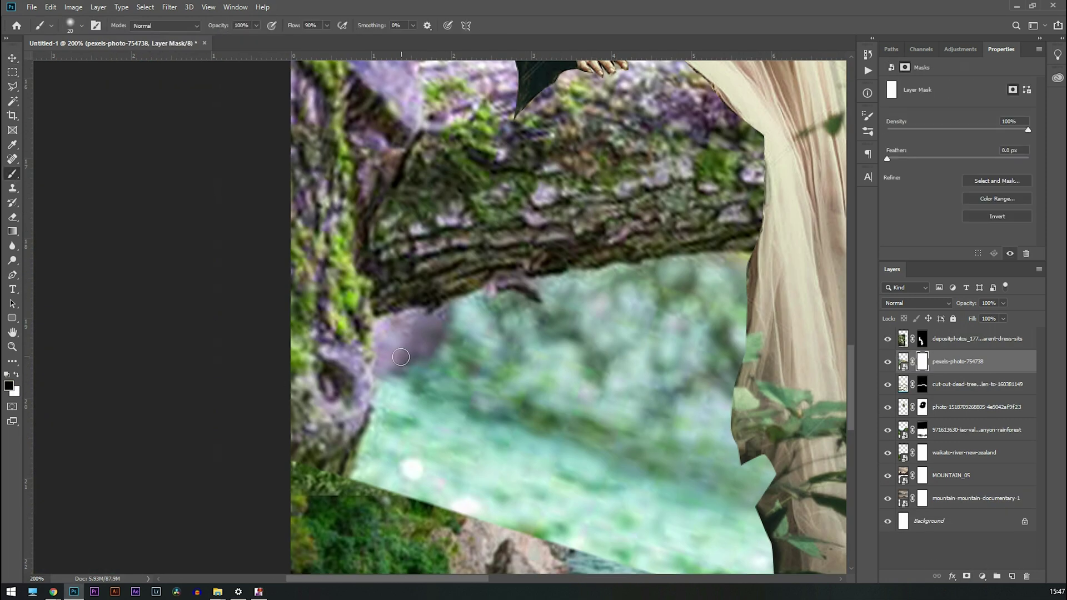
left_click_drag(383, 334, 451, 407)
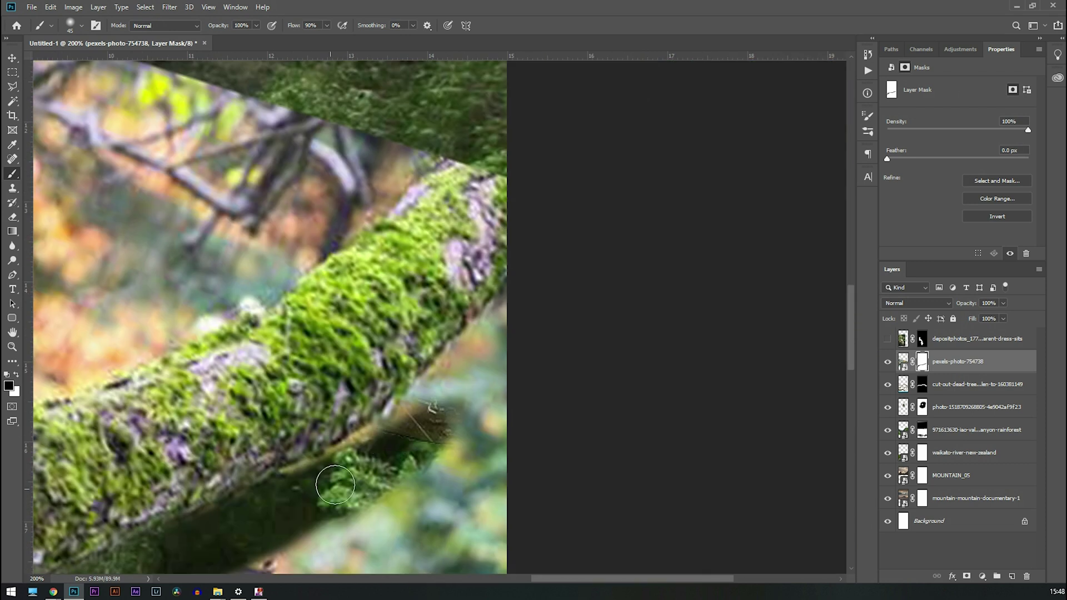
mouse_move(335, 485)
left_mouse_down()
mouse_move(505, 326)
mouse_move(458, 136)
mouse_move(315, 215)
left_mouse_up()
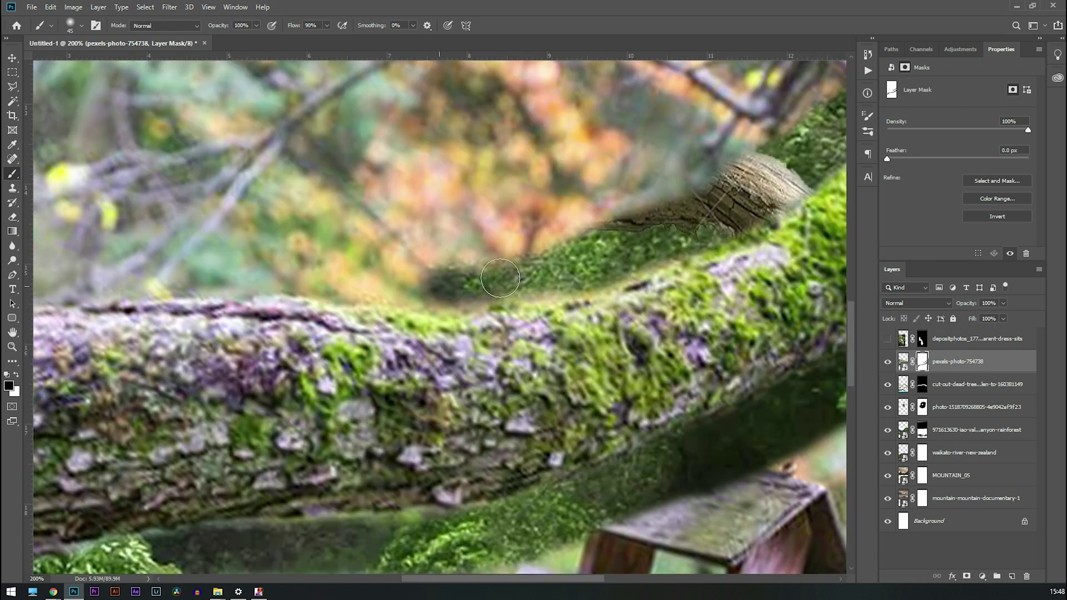
mouse_move(215, 250)
left_mouse_down()
mouse_move(341, 274)
mouse_move(760, 249)
mouse_move(345, 255)
mouse_move(312, 222)
left_mouse_up()
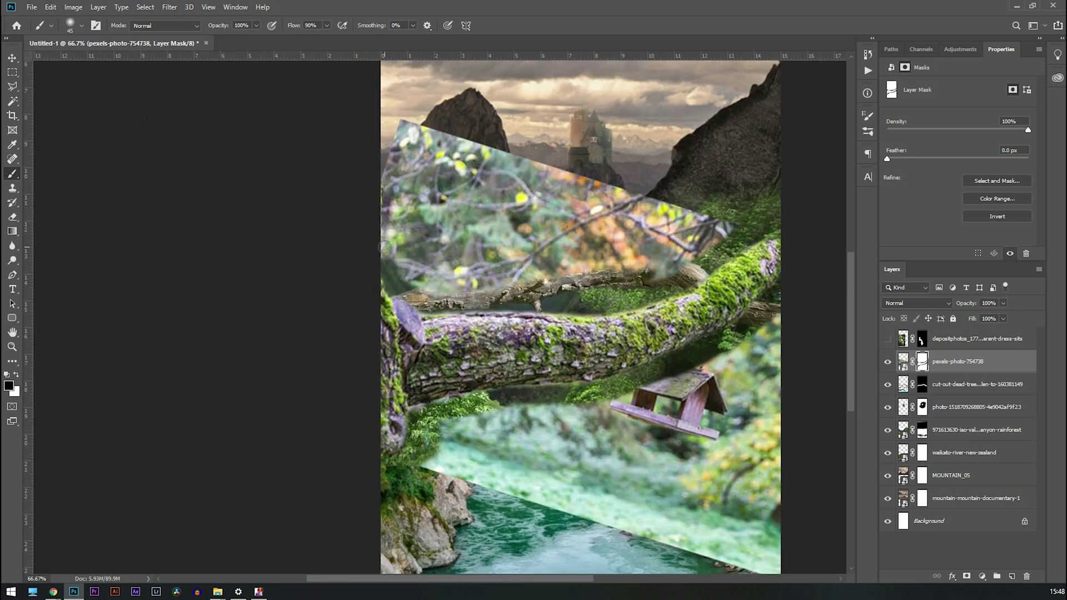
mouse_move(423, 211)
left_mouse_down()
mouse_move(655, 185)
mouse_move(411, 256)
left_mouse_up()
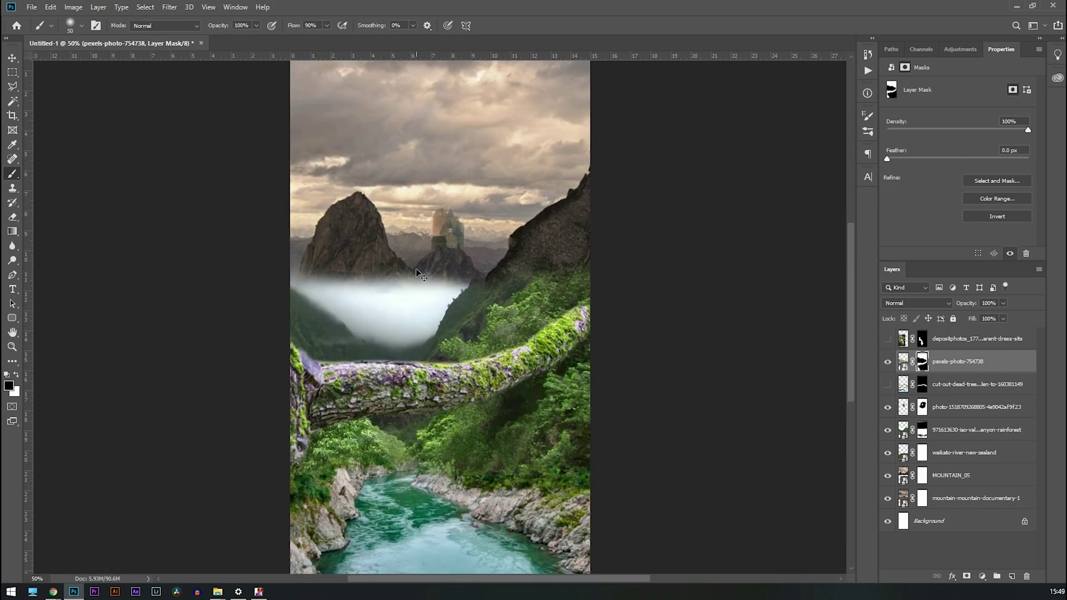
left_click(887, 338)
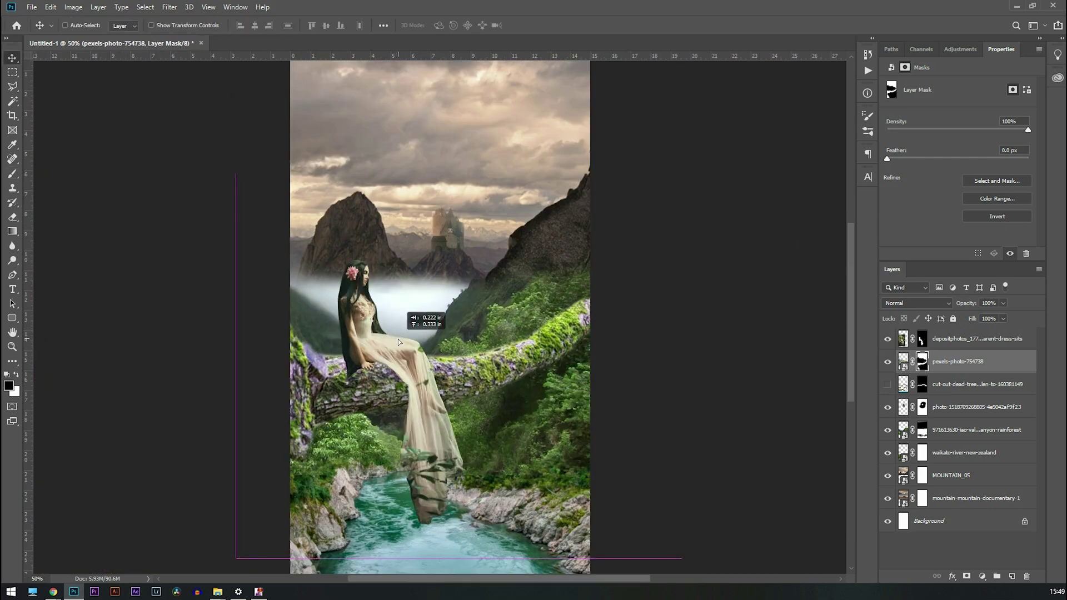
Target the image of the girl's layer for editing.
left_click(902, 340)
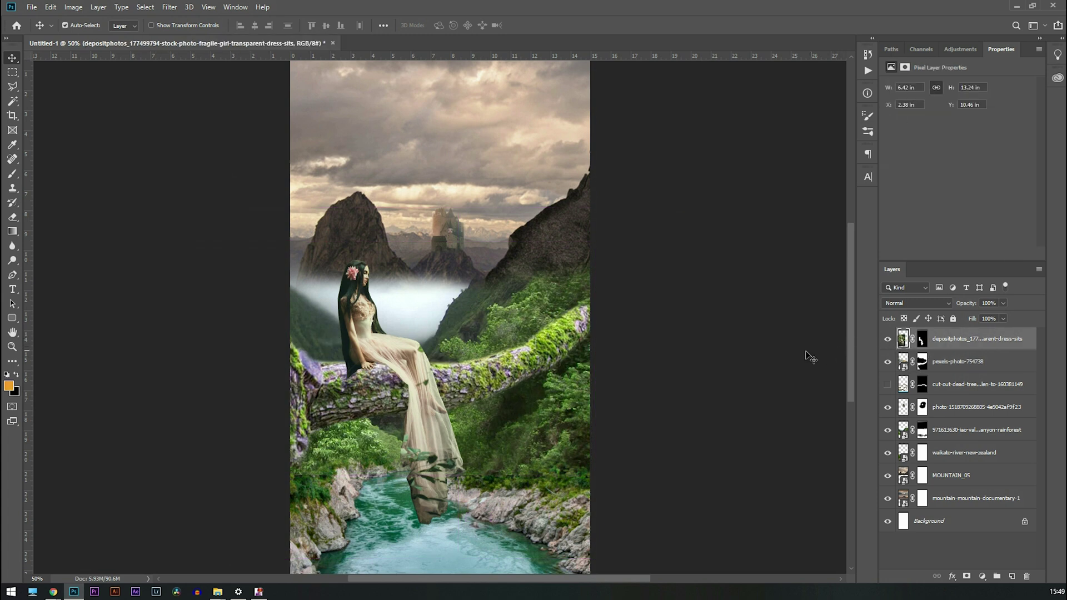
key("ctrl+t")
left_click_drag(500, 171, 512, 158)
mouse_move(425, 380)
left_mouse_down()
mouse_move(361, 396)
mouse_move(423, 381)
left_mouse_up()
key("Return")
key("ctrl+z")
Scale the girl's layer up slightly with Free Transform to about 6.5 x 13.4 in.
key("ctrl+t")
left_click_drag(500, 172, 503, 169)
key("Return")
Clone clean dress fabric over the green leaf and its stem lying across the girl's shins.
scroll(408, 355, "up", 3)
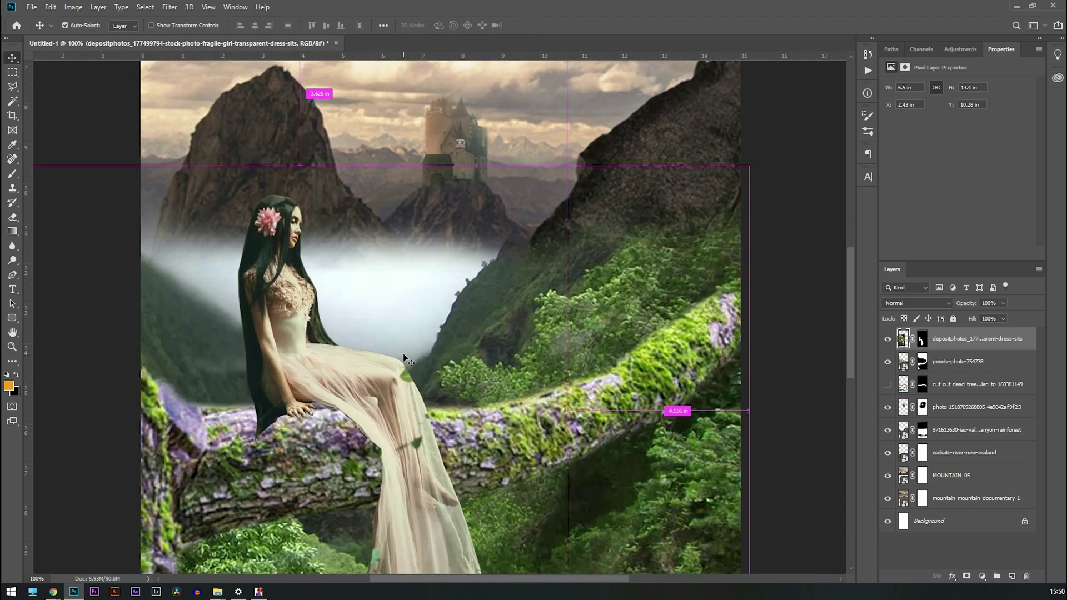
key("ctrl+plus")
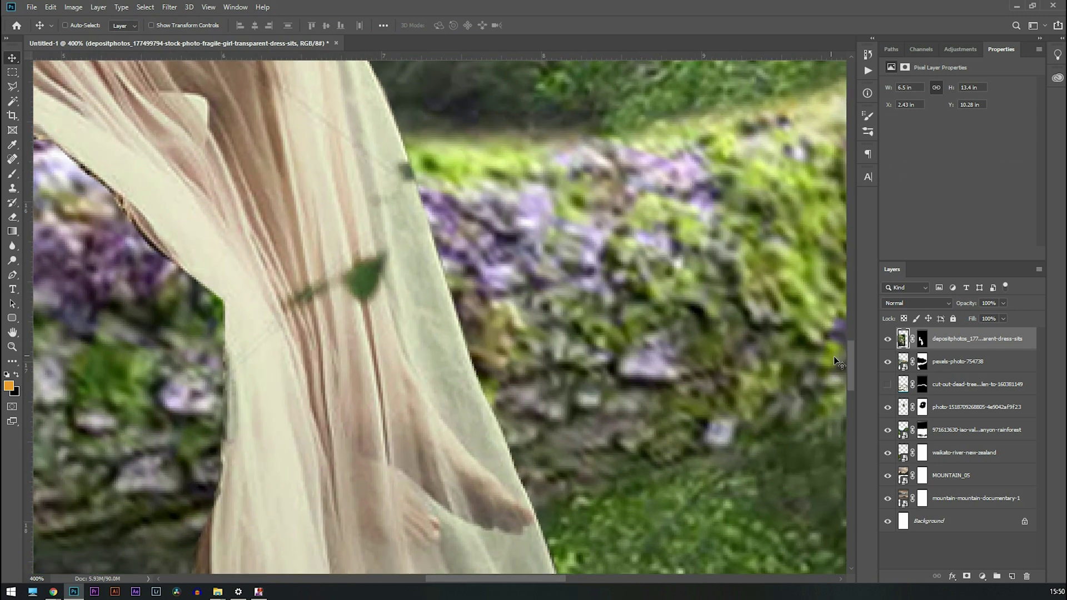
left_click_drag(425, 306, 495, 190)
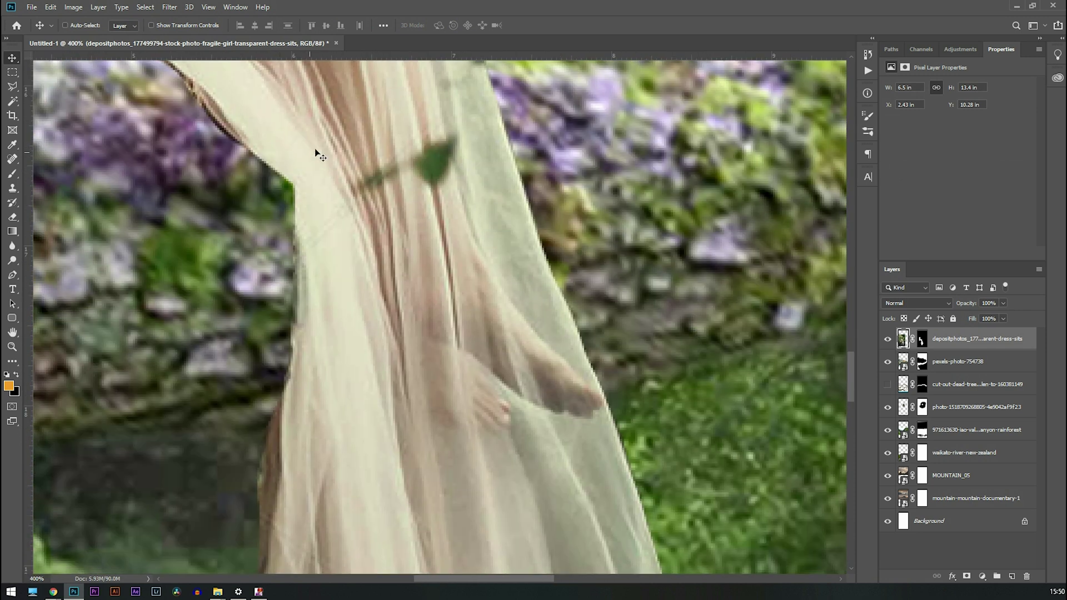
left_click(14, 190)
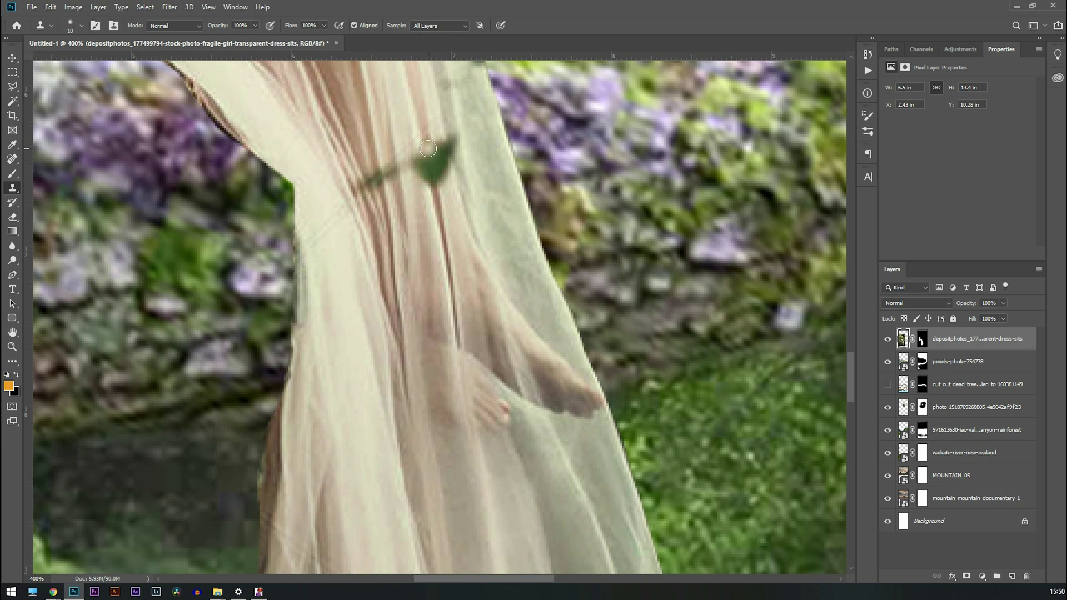
mouse_move(428, 151)
left_mouse_down()
mouse_move(431, 176)
mouse_move(425, 165)
mouse_move(439, 140)
left_mouse_up()
left_click(425, 120, "alt")
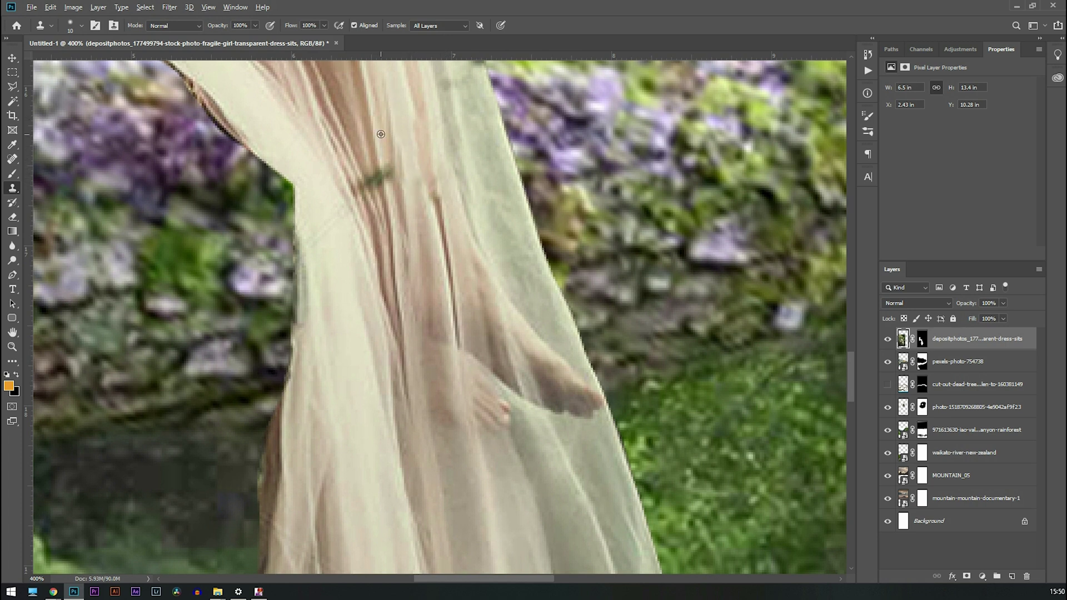
left_click(365, 151, "alt")
left_click_drag(367, 175, 375, 190)
Clone clean fabric over the remaining blemishes farther down the skirt.
left_click_drag(384, 568, 474, 205)
left_click(376, 200, "alt")
mouse_move(375, 238)
left_mouse_down()
mouse_move(371, 268)
mouse_move(350, 283)
left_mouse_up()
left_click(381, 203, "alt")
left_click(371, 188, "alt")
left_click_drag(353, 200, 350, 279)
Clone fabric over the dark leaf shadow near the bottom of the skirt.
left_click_drag(540, 496, 438, 72)
left_click(412, 418, "alt")
left_click_drag(438, 428, 474, 431)
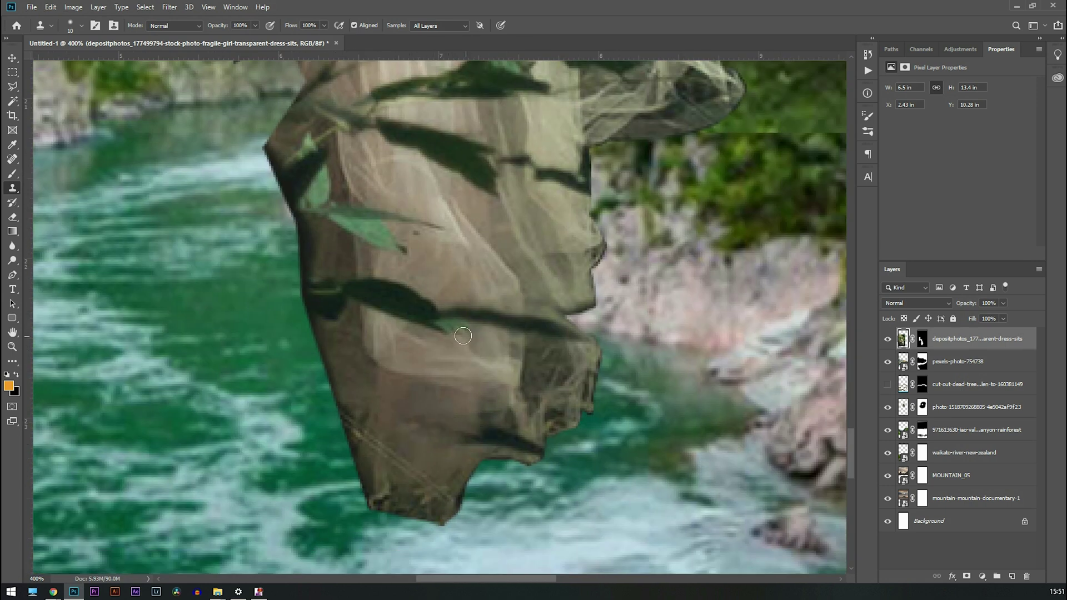
mouse_move(442, 330)
left_mouse_down()
mouse_move(555, 334)
mouse_move(509, 317)
left_mouse_up()
scroll(464, 288, "up", 4)
scroll(464, 288, "left", 1)
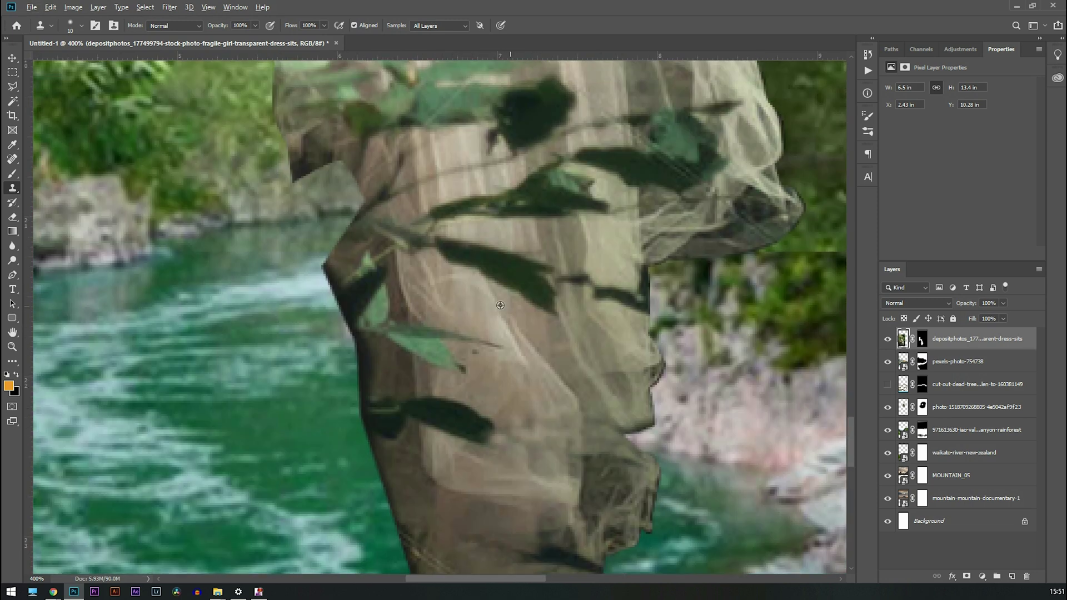
key("ctrl+1")
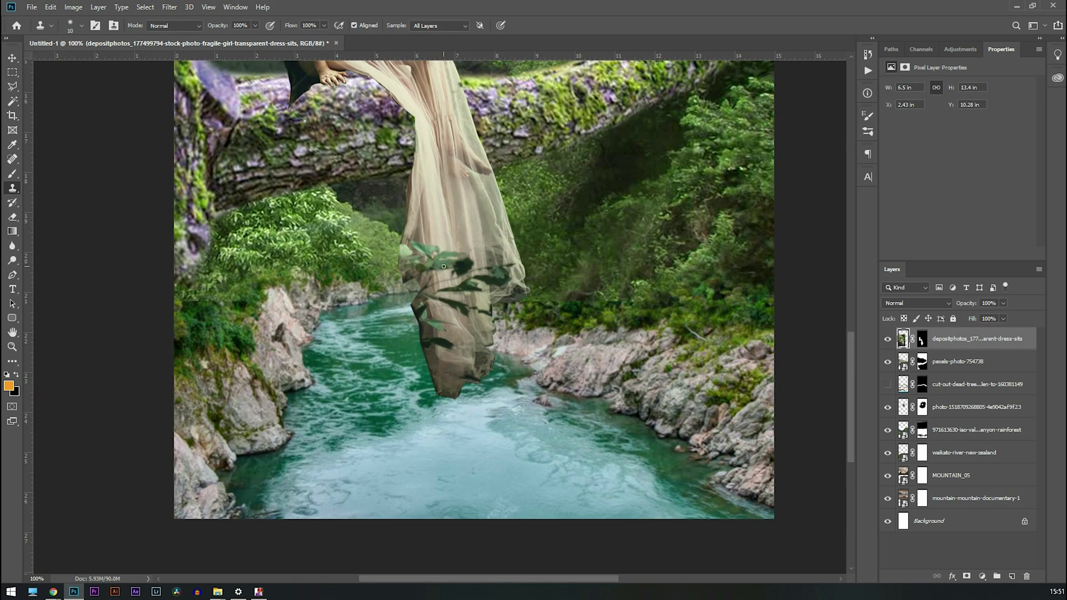
Lasso the leaf-covered bottom of the skirt and hide it by filling the selection with black on the girl's layer mask.
key("l")
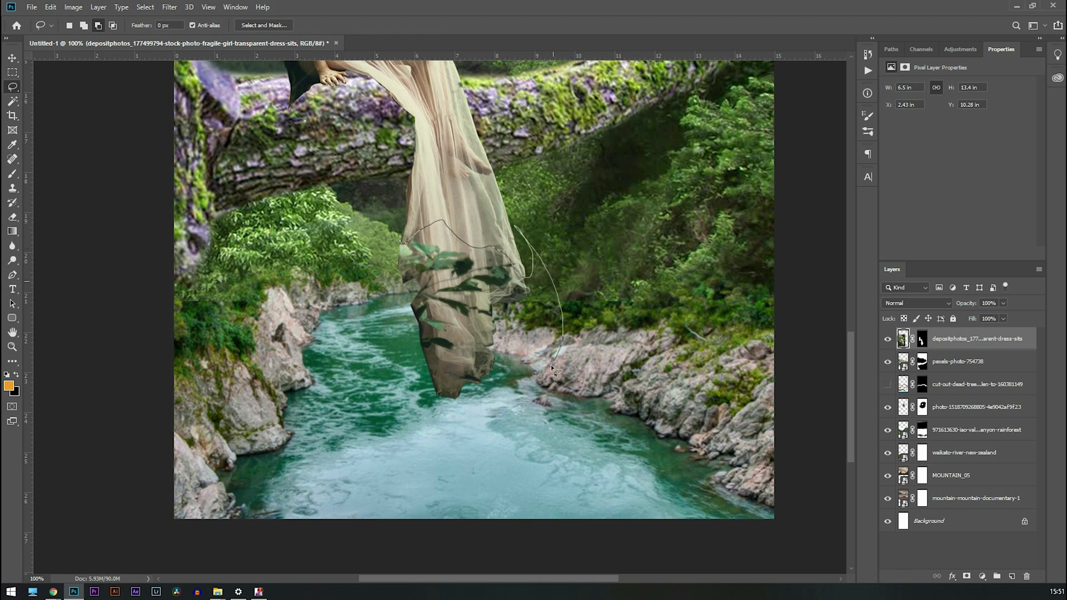
left_click_drag(393, 239, 414, 240)
left_click(924, 337)
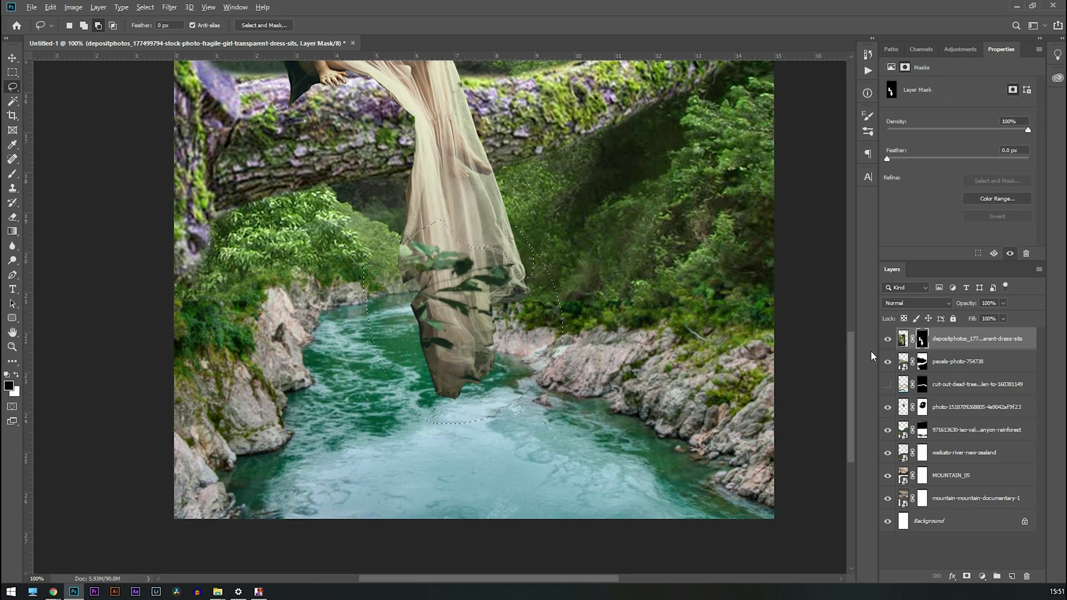
key("alt+BackSpace")
key("ctrl+d")
Liquify the lower skirt in the girl photo with a size 90 brush, pushing the fabric down over the leaves.
left_click(170, 7)
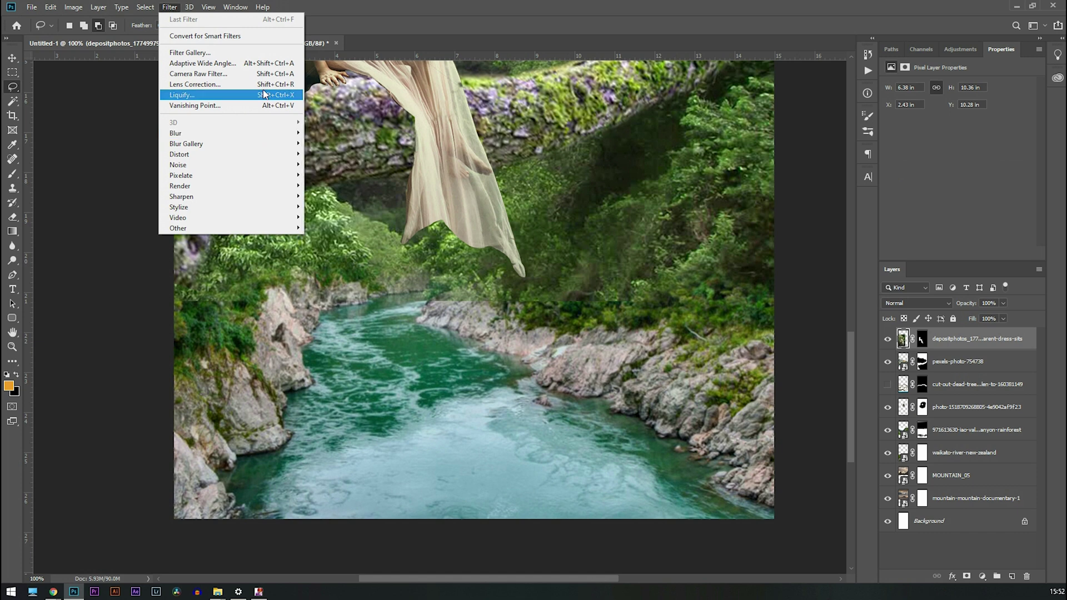
left_click(263, 95)
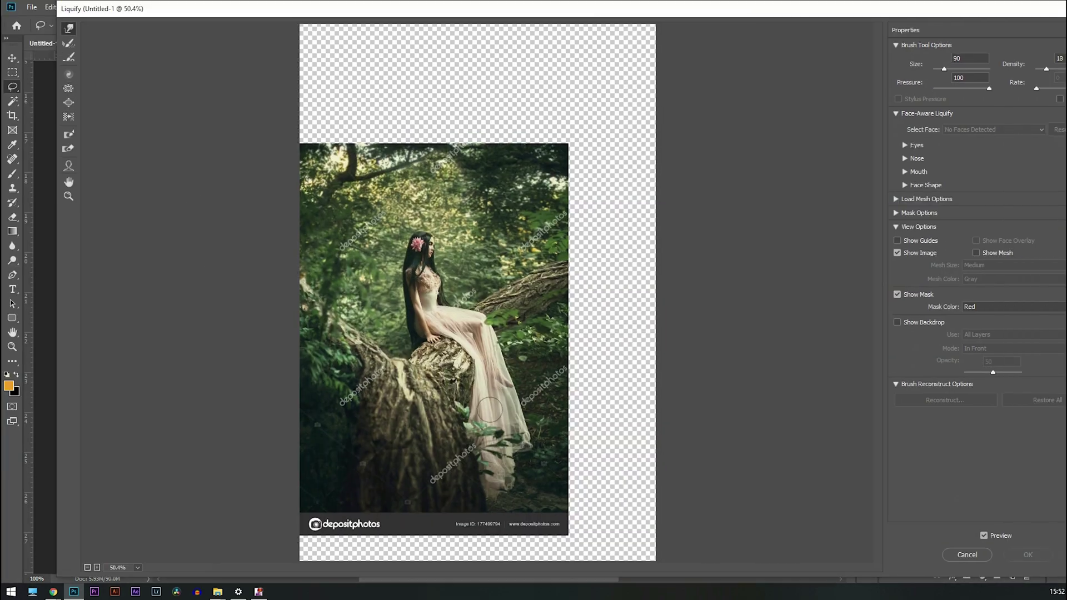
mouse_move(487, 414)
left_mouse_down()
mouse_move(490, 445)
mouse_move(505, 440)
left_mouse_up()
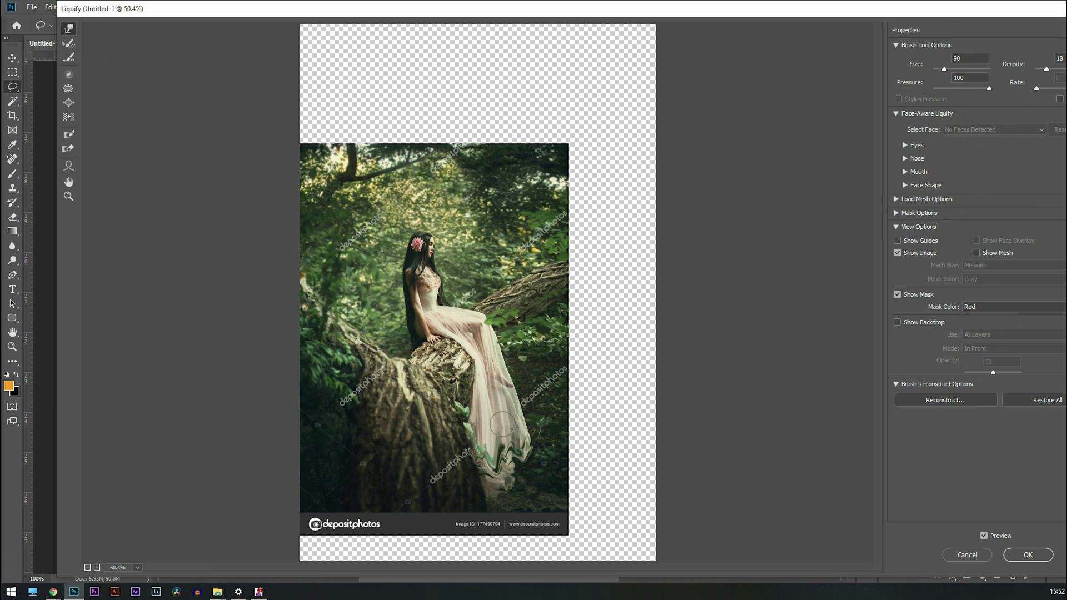
key("Return")
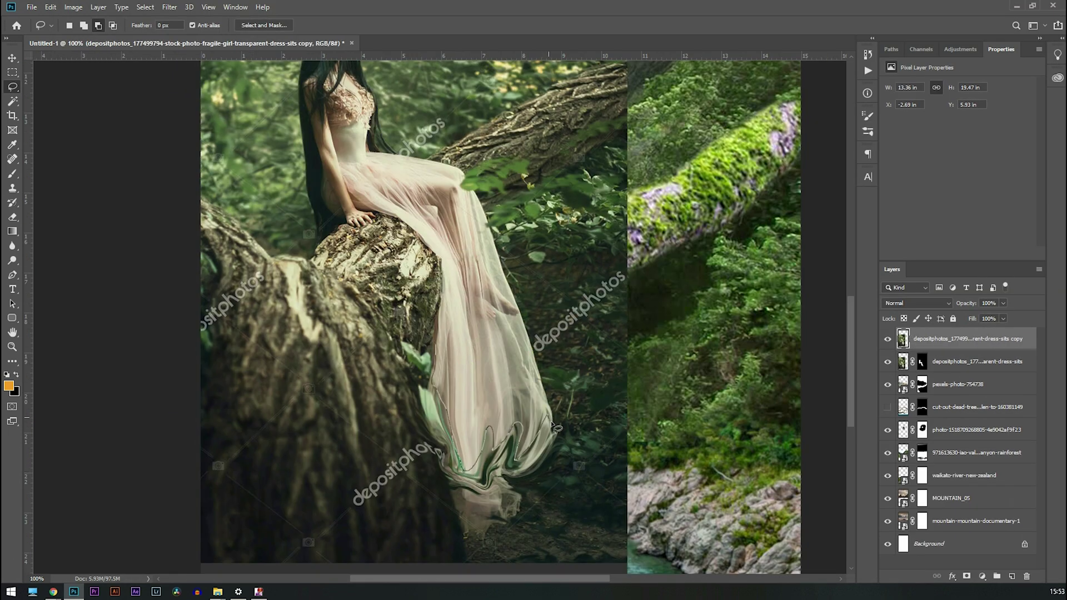
Copy the warped skirt fabric onto a new layer directly below the girl's layer, with the unmasked photo copy hidden.
key("ctrl+j")
left_click(887, 362)
key("v")
left_click_drag(945, 339, 945, 373)
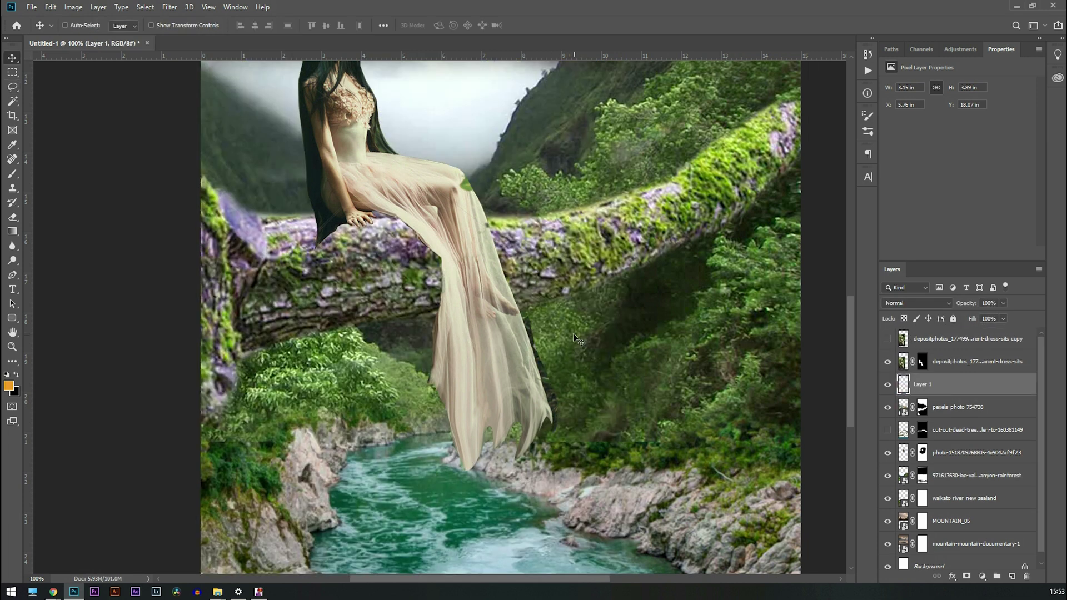
Move Layer 1's skirt fabric slightly down and enlarge it a little with Free Transform to extend the hem.
key("ctrl+t")
mouse_move(495, 417)
left_mouse_down()
mouse_move(493, 445)
mouse_move(495, 422)
left_mouse_up()
left_click_drag(557, 398, 564, 408)
key("Return")
Delete the unmasked girl photo copy, then mask Layer 1 and paint away the dark fringe along the skirt's edge.
left_click(966, 577)
left_click(918, 339)
key("Delete")
left_click(922, 362)
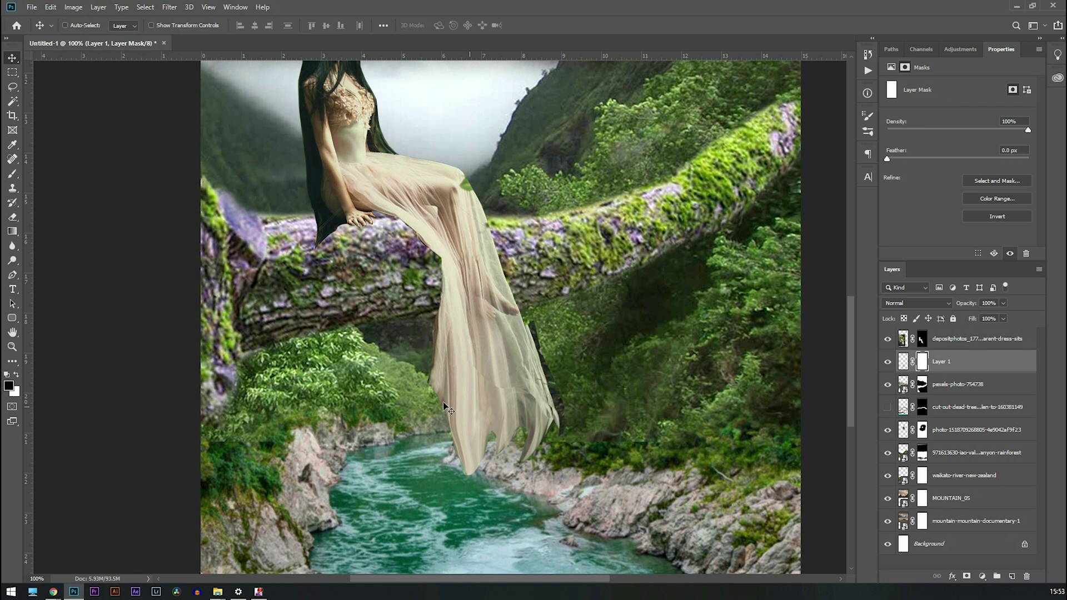
left_click(12, 174)
mouse_move(555, 308)
left_mouse_down()
mouse_move(586, 361)
mouse_move(556, 405)
left_mouse_up()
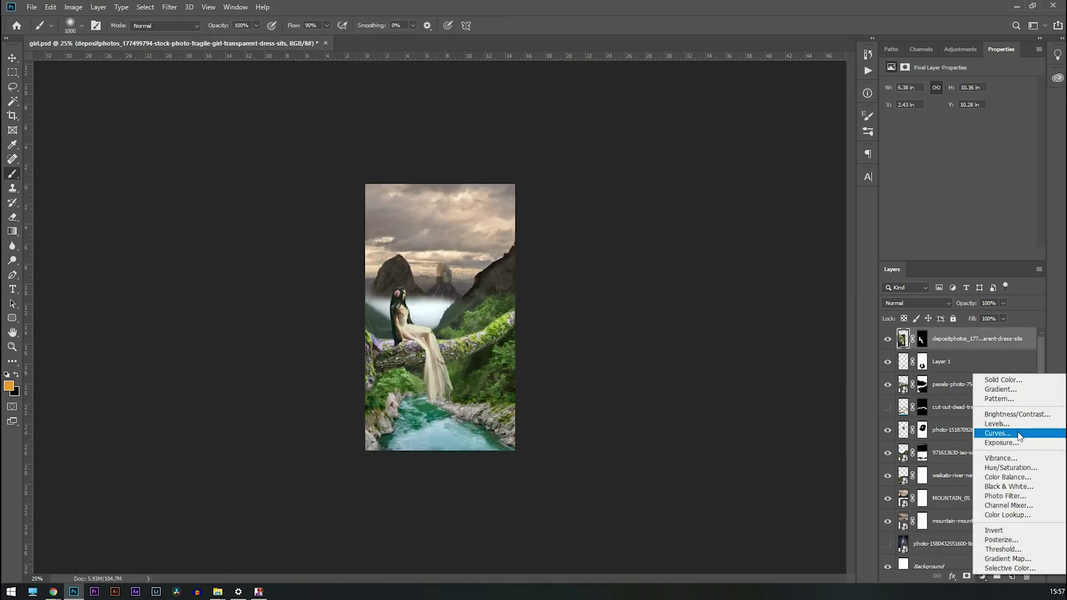
Add a Hue/Saturation layer with saturation -100 on top and hide the image layers except mountain-mountain-documentary-1 and the Background.
left_click(1010, 468)
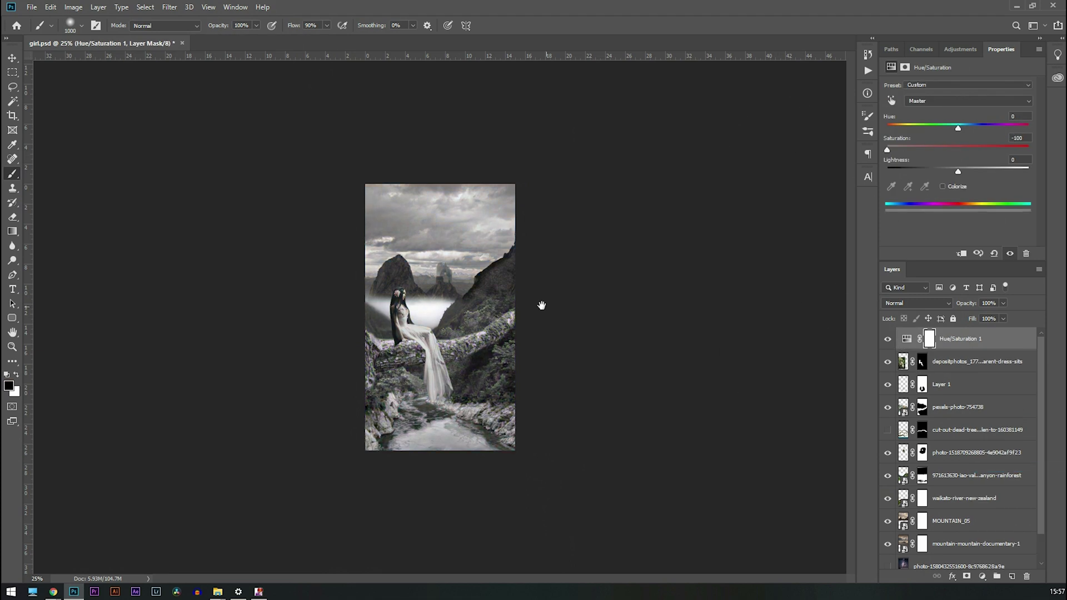
left_click(887, 520)
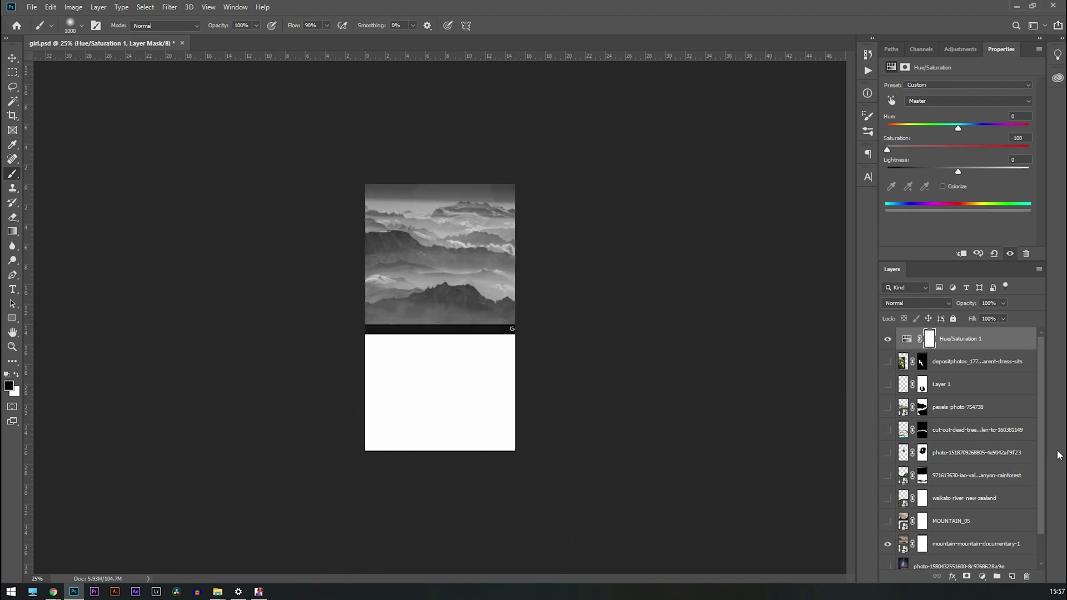
left_click(891, 544)
left_click_drag(1041, 454, 1038, 494)
left_click(887, 513)
Hide the black caption strip below the mountain-mountain-documentary-1 photo by filling a rectangular selection with black on its mask.
key("ctrl+plus")
key("ctrl+plus")
key("ctrl+plus")
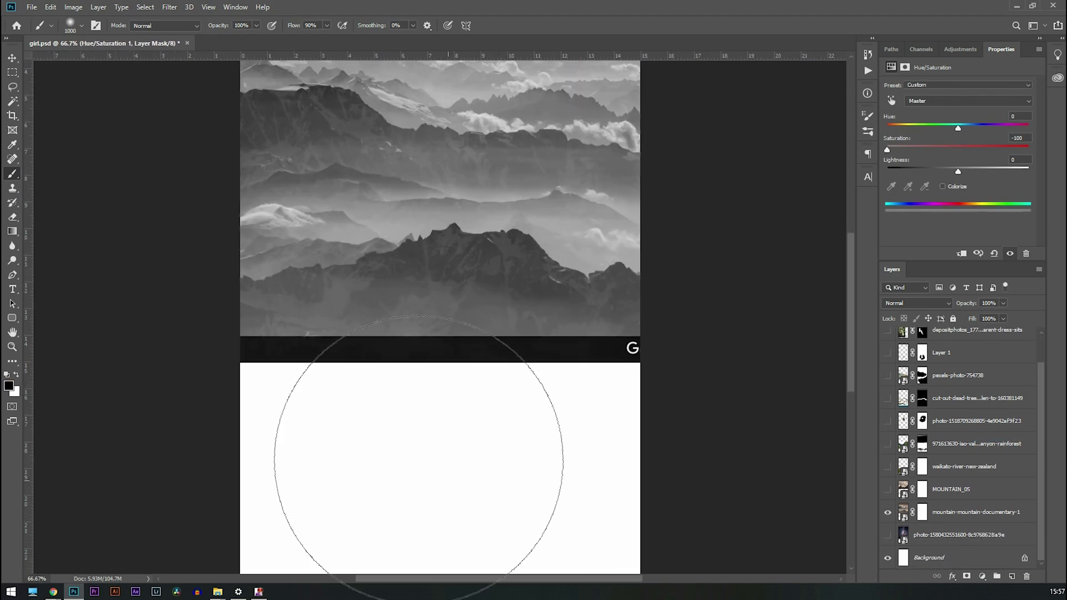
key("m")
left_click_drag(223, 335, 661, 431)
left_click(923, 512)
key("alt+BackSpace")
key("ctrl+d")
Show the mountain, river and canyon rainforest layers again and darken the rainforest with a clipped Curves adjustment.
left_click_drag(887, 493, 887, 449)
left_click(970, 445)
left_click(982, 576)
left_click(995, 408)
left_click(962, 254)
left_click_drag(969, 171, 984, 176)
left_click_drag(933, 217, 933, 214)
left_click_drag(1013, 134, 1013, 137)
left_click(887, 420)
left_click(934, 416)
left_click(981, 576)
left_click(997, 438)
left_click(961, 253)
left_click_drag(971, 167, 978, 176)
Show the mossy branch layer and darken its midtones with a clipped Curves adjustment.
left_click(888, 375)
left_click(956, 375)
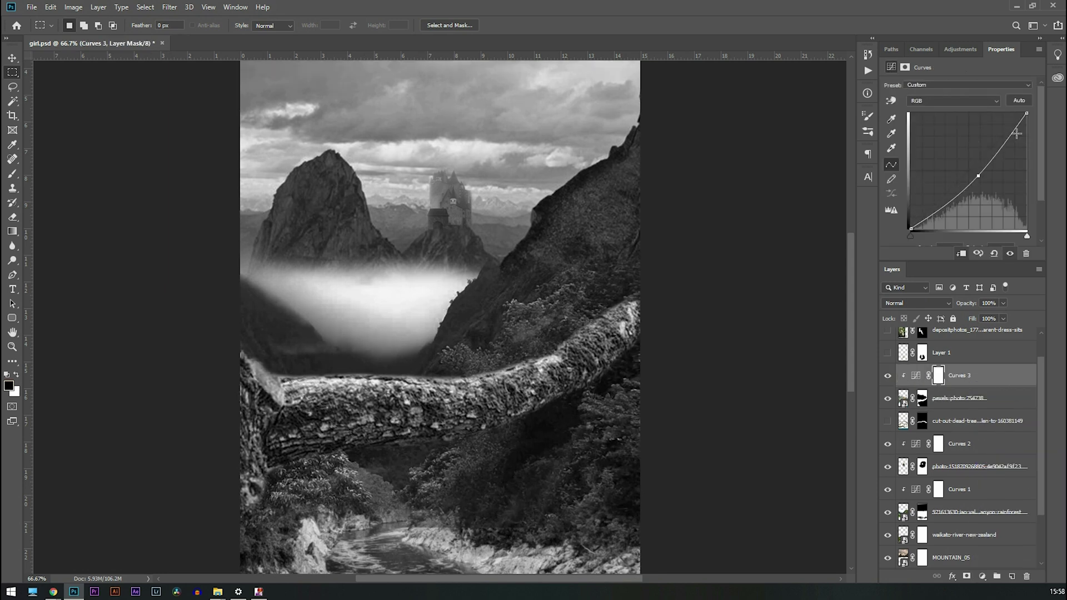
left_click_drag(1017, 130, 976, 169)
Show the girl's layer, add a clipped Curves adjustment to it, and hide the black-and-white Hue/Saturation layer.
left_click(887, 361)
left_click(973, 362)
left_click(982, 577)
left_click(1019, 437)
left_click(961, 253)
left_click(888, 339)
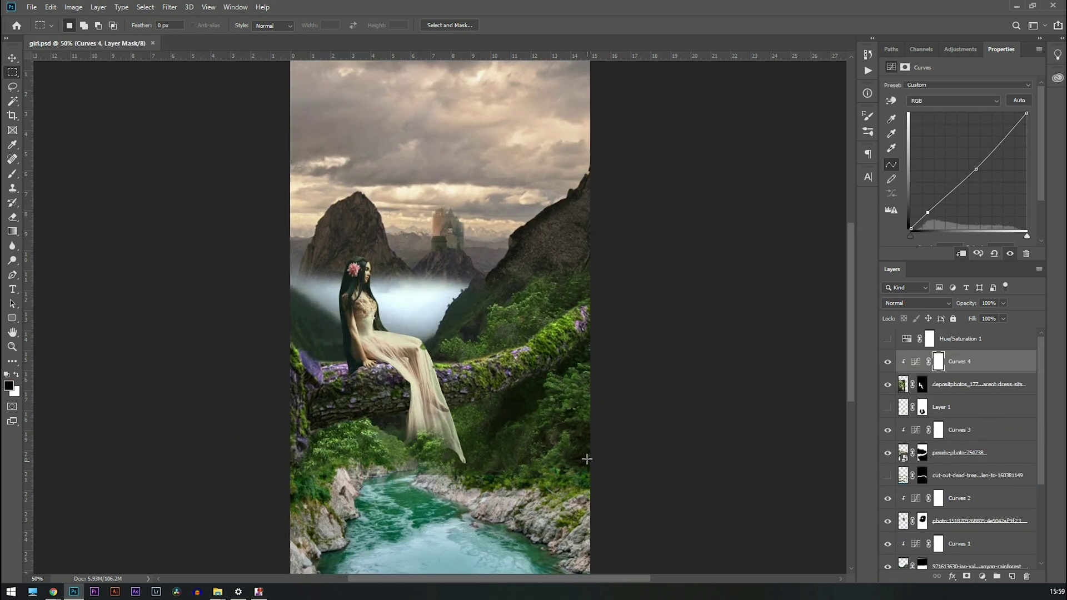
Paint the canyon rainforest layer's mask along the river's rocky bank to blend the forest edge.
scroll(970, 444, "down", 5)
left_click(922, 443)
key("b")
left_click_drag(479, 483, 562, 517)
left_click_drag(562, 467, 507, 464)
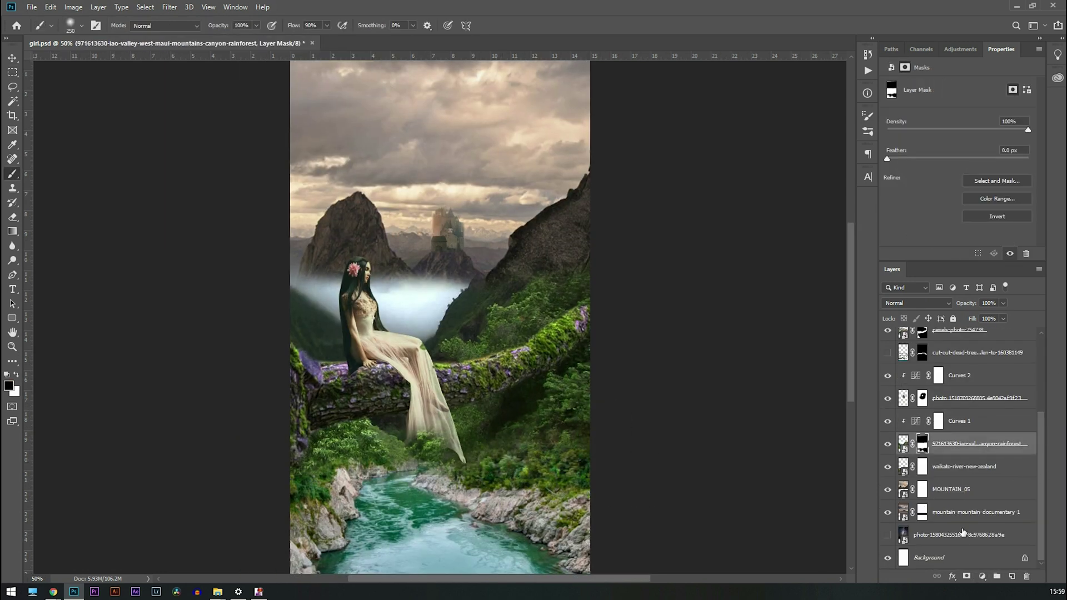
Add a Hue/Saturation adjustment above Curves 4 with saturation -38 to mute the whole composite.
left_click_drag(1039, 429, 1040, 351)
left_click(887, 339)
left_click(887, 339)
left_click(959, 535)
left_click(973, 362)
left_click(982, 576)
left_click(1006, 470)
left_click_drag(958, 150, 921, 153)
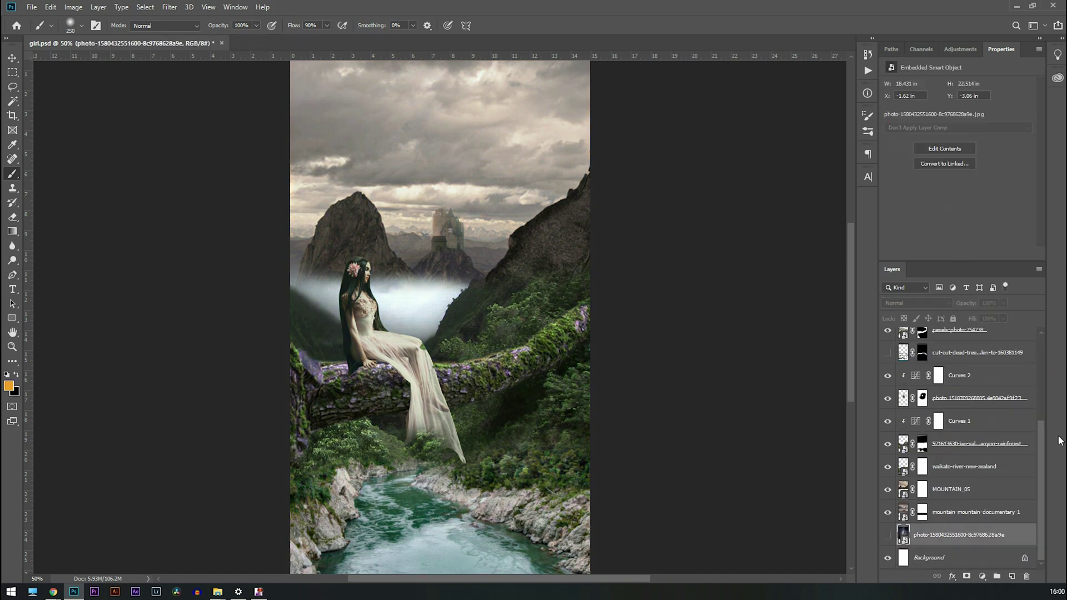
left_click_drag(1042, 443, 1042, 356)
left_click(977, 407)
left_click(967, 362)
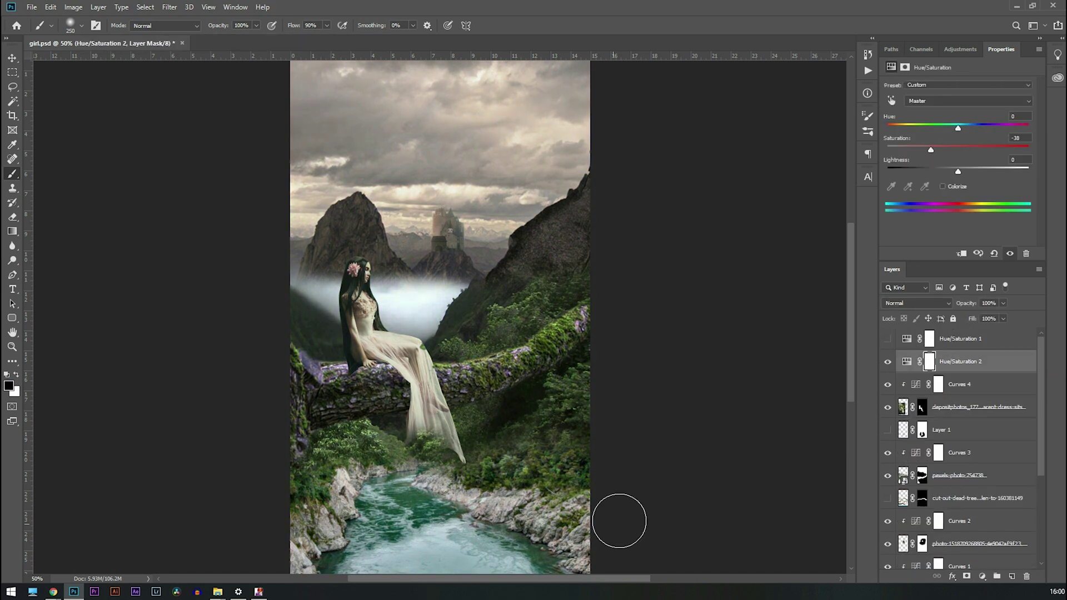
left_click_drag(1041, 461, 1041, 553)
left_click(975, 512)
left_click(977, 444)
left_click(888, 444)
left_click(887, 444)
left_click(976, 400)
left_click(1011, 576)
Shift MOUNTAIN_05 toward cyan and blue with Color Balance, and set the waikato-river-new-zealand layer's color levels to -23, 0, +55.
left_click(955, 489)
left_click(72, 7)
mouse_move(102, 36)
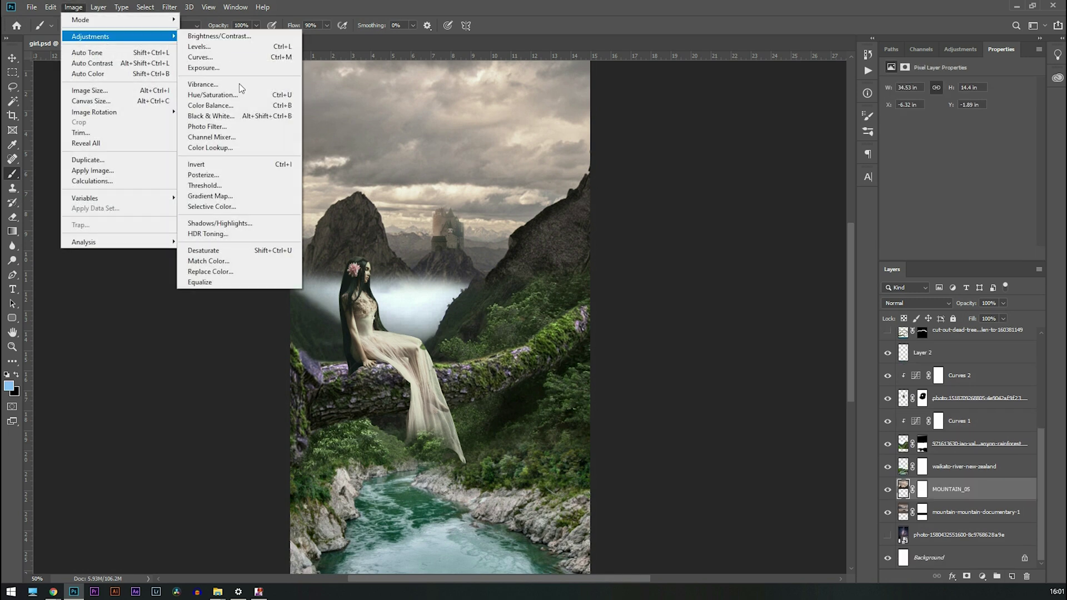
left_click(252, 106)
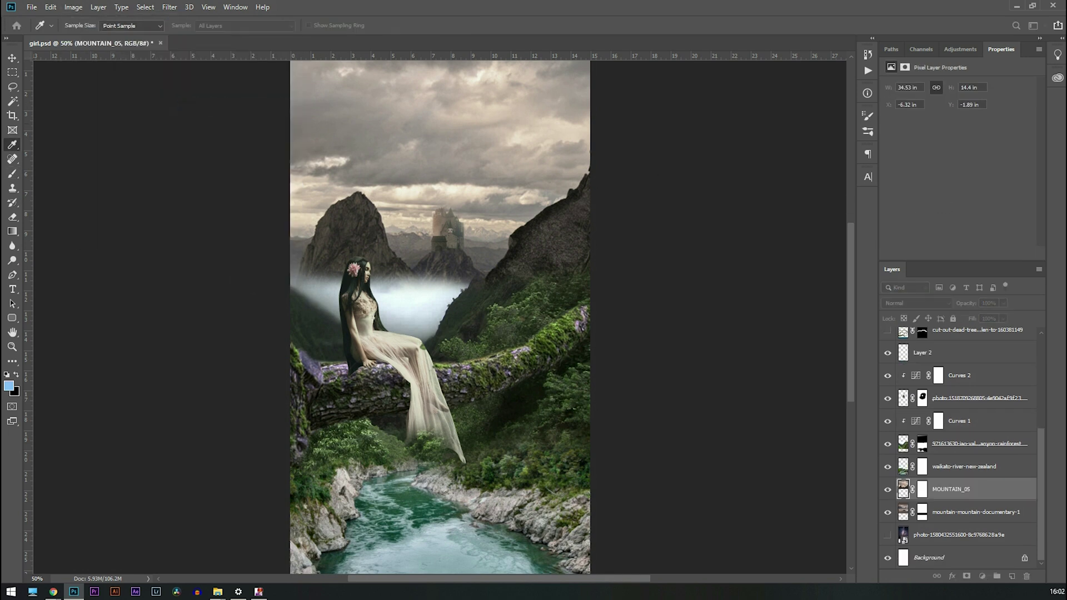
key("ctrl+b")
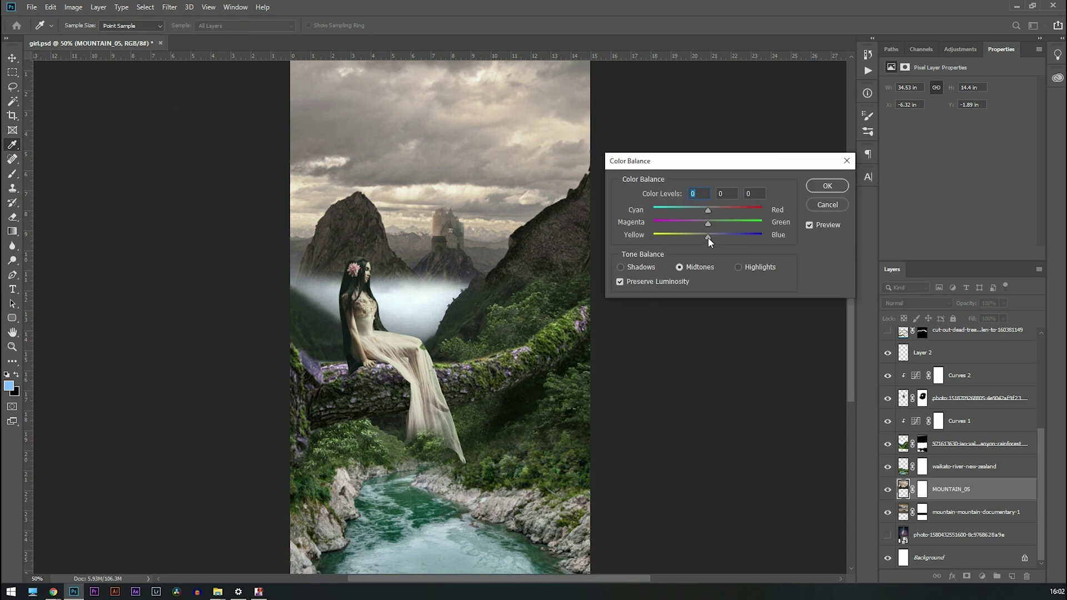
left_click_drag(708, 238, 690, 210)
key("Return")
key("alt+bracketright")
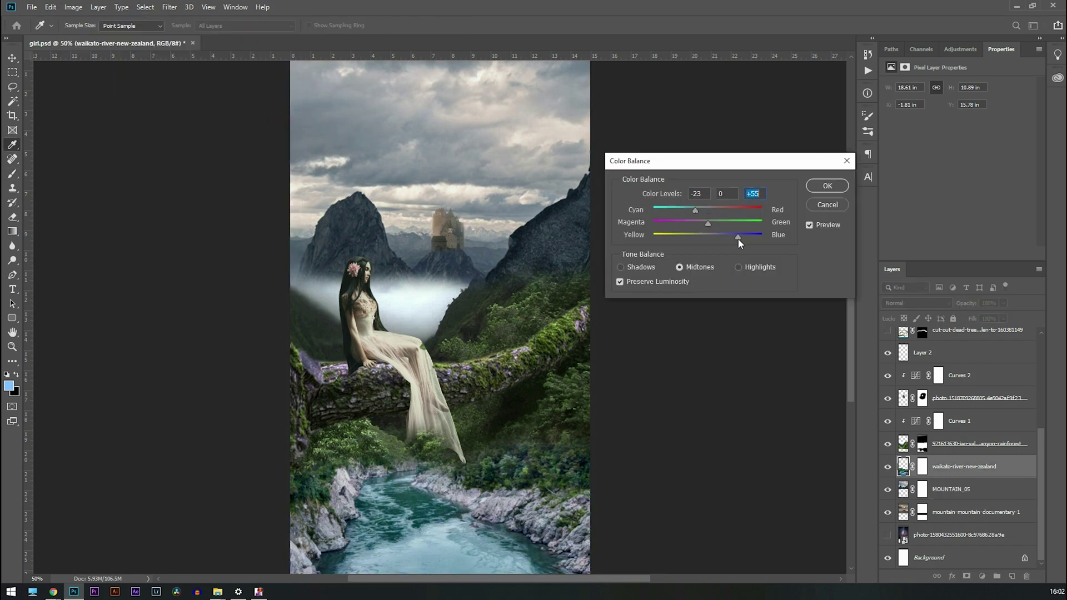
left_click(827, 185)
Shift the canyon rainforest layer's midtones toward blue with Color Balance.
left_click(887, 444)
left_click(888, 444)
left_click(903, 444)
key("ctrl+b")
left_click_drag(708, 238, 745, 247)
left_click(828, 186)
left_click(903, 398)
left_click(73, 7)
left_click(245, 105)
left_click(827, 185)
Set the branch layer's Color Balance midtones to -35, 0, +38 and tone down its moss colors with Selective Color.
left_click(904, 395)
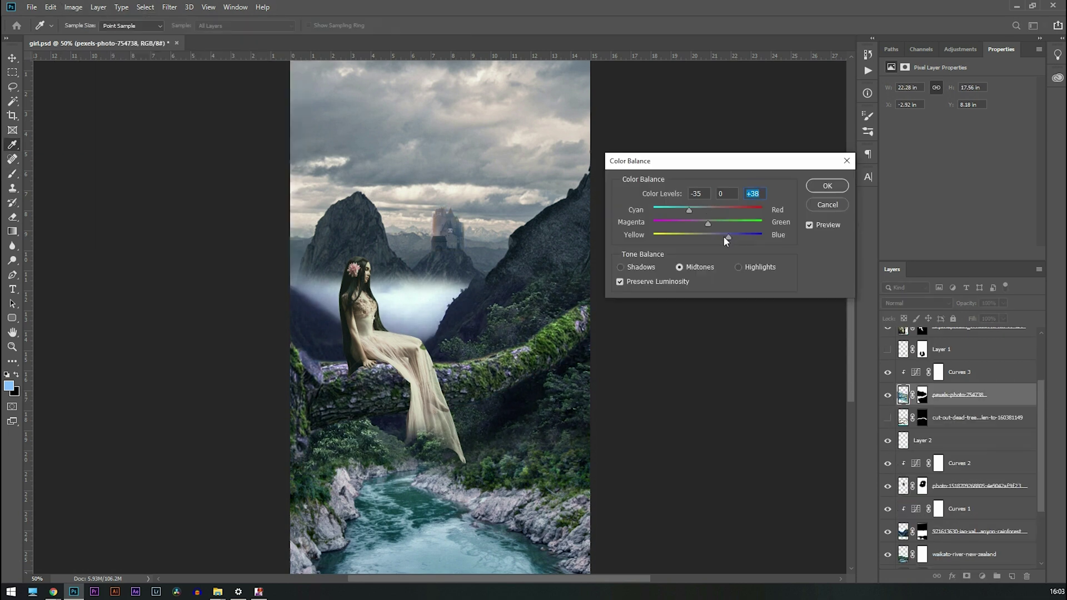
left_click(828, 186)
left_click(73, 7)
mouse_move(92, 37)
left_click(225, 207)
left_click(718, 180)
left_click(706, 211)
left_click_drag(702, 284, 650, 260)
key("alt+5")
left_click(808, 159)
Show Layer 1 again and target its mask at the lower part of the skirt.
key("ctrl+plus")
key("ctrl+plus")
left_click_drag(381, 319, 439, 138)
key("ctrl+plus")
left_click_drag(1042, 462, 1041, 411)
left_click(887, 430)
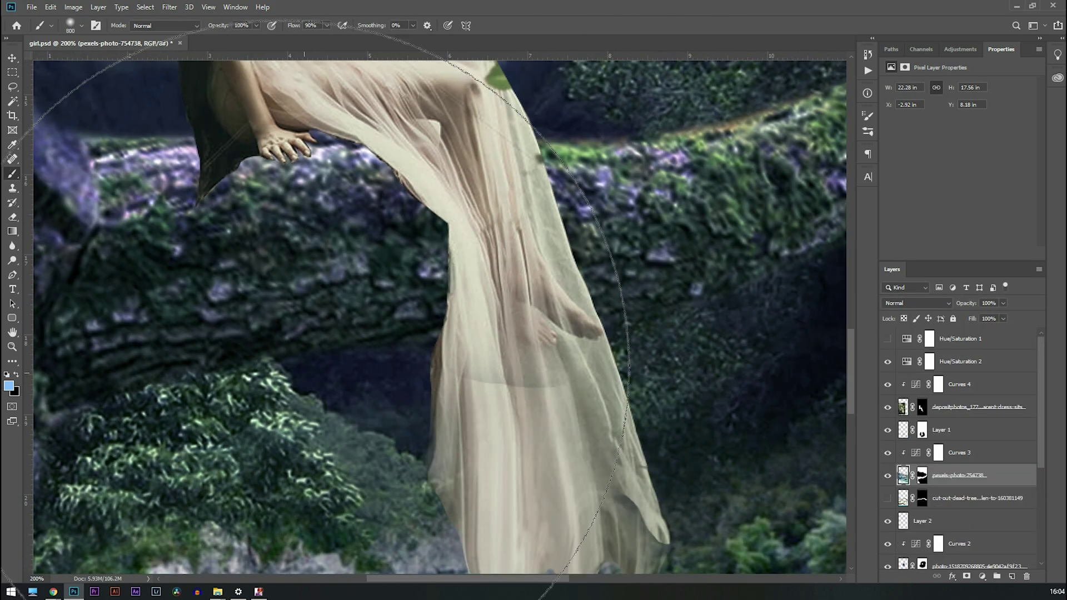
left_click(922, 430)
scroll(350, 374, "down", 5)
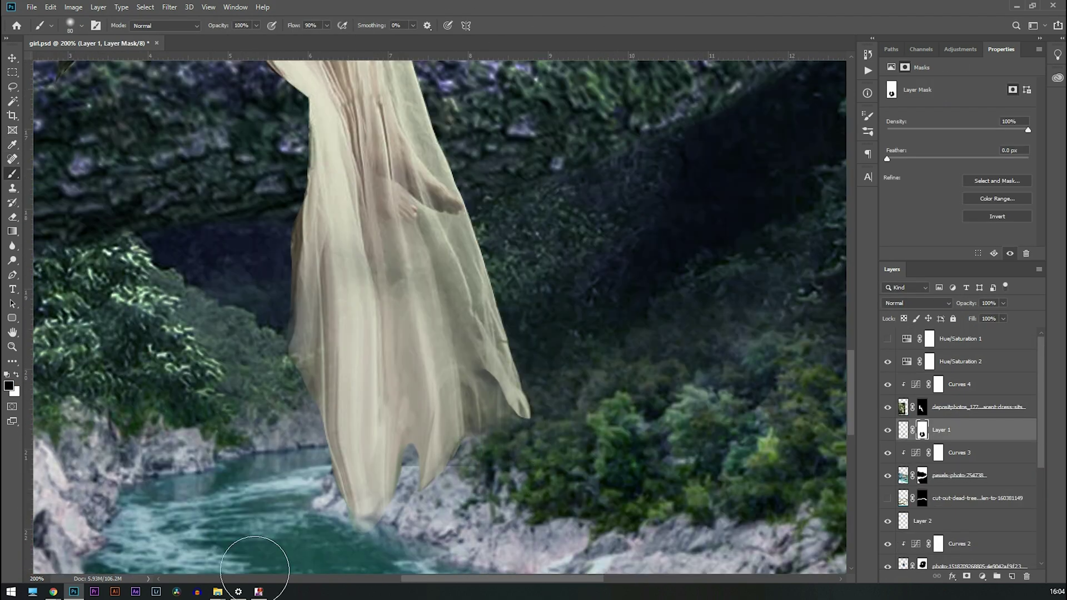
key("ctrl+minus")
key("ctrl+minus")
Clone clean dress fabric over the green leaf at the girl's knee on the girl's layer.
key("ctrl+plus")
key("ctrl+plus")
key("ctrl+plus")
key("ctrl+plus")
key("ctrl+plus")
left_click(903, 407)
left_click_drag(434, 352, 469, 231)
key("s")
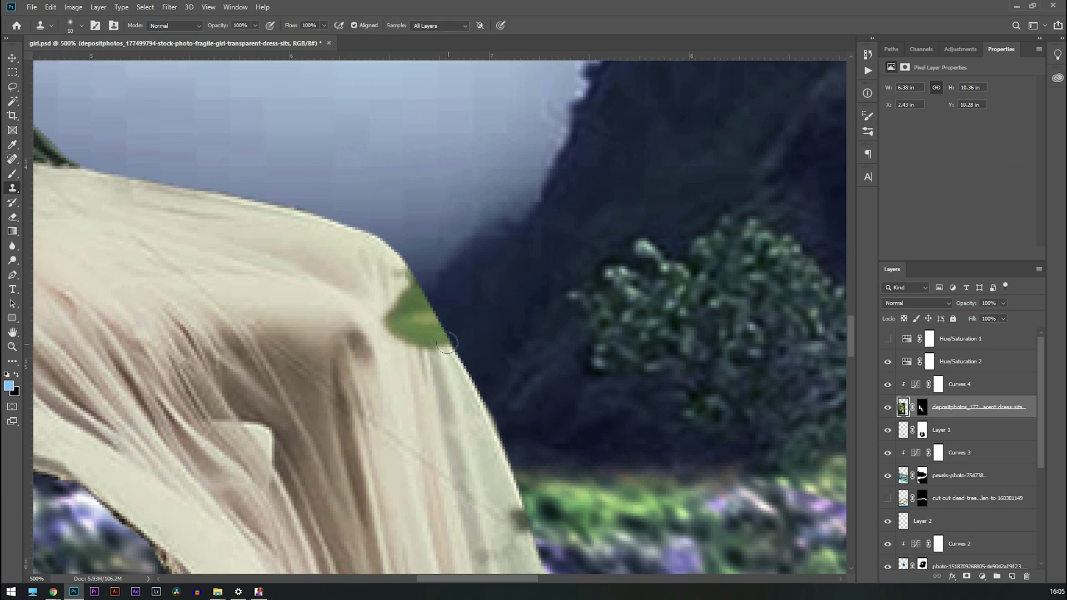
mouse_move(414, 289)
left_mouse_down()
mouse_move(427, 334)
mouse_move(403, 292)
left_mouse_up()
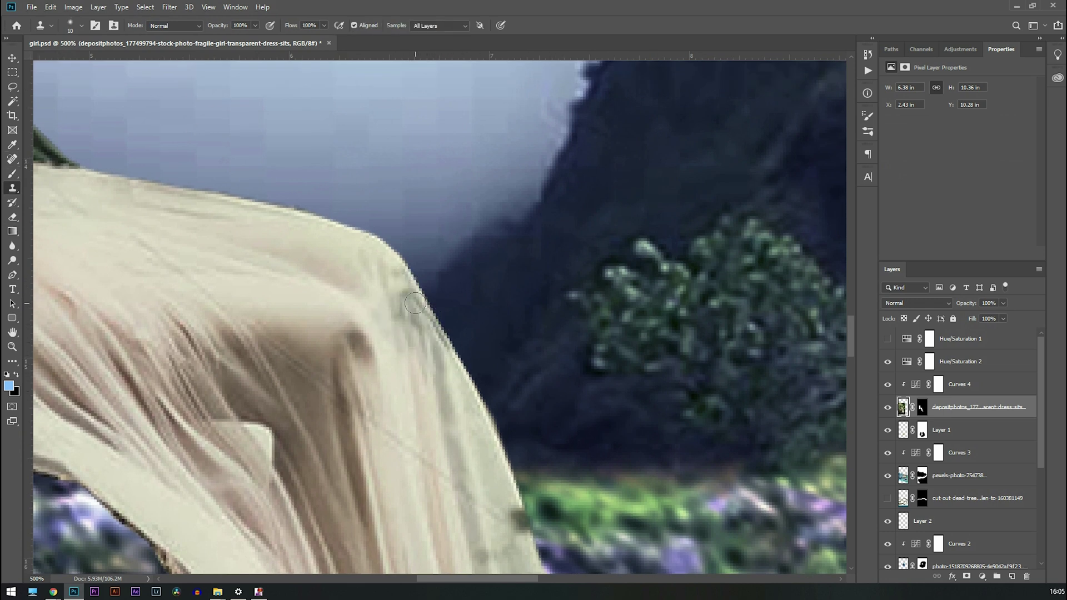
Paint the sampled dress color over the marked fabric along the knee's outer edge with a 42% opacity brush.
key("ctrl+0")
scroll(398, 327, "up", 4)
key("b")
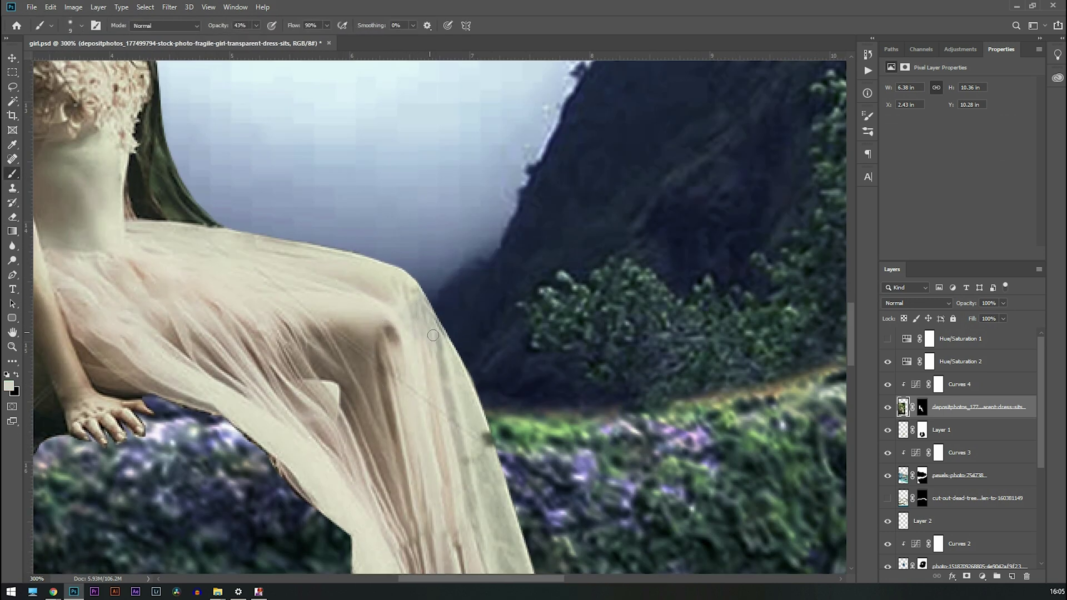
left_click_drag(256, 25, 284, 39)
left_click_drag(441, 333, 451, 390)
key("ctrl+z")
left_click_drag(256, 26, 227, 39)
left_click_drag(471, 377, 477, 396)
Target the girl's layer mask and paint out the dark leftover tip below her hair at 100% brush opacity.
key("ctrl+plus")
key("ctrl+plus")
left_click_drag(83, 478, 797, 296)
key("ctrl+0")
scroll(714, 395, "up", 5)
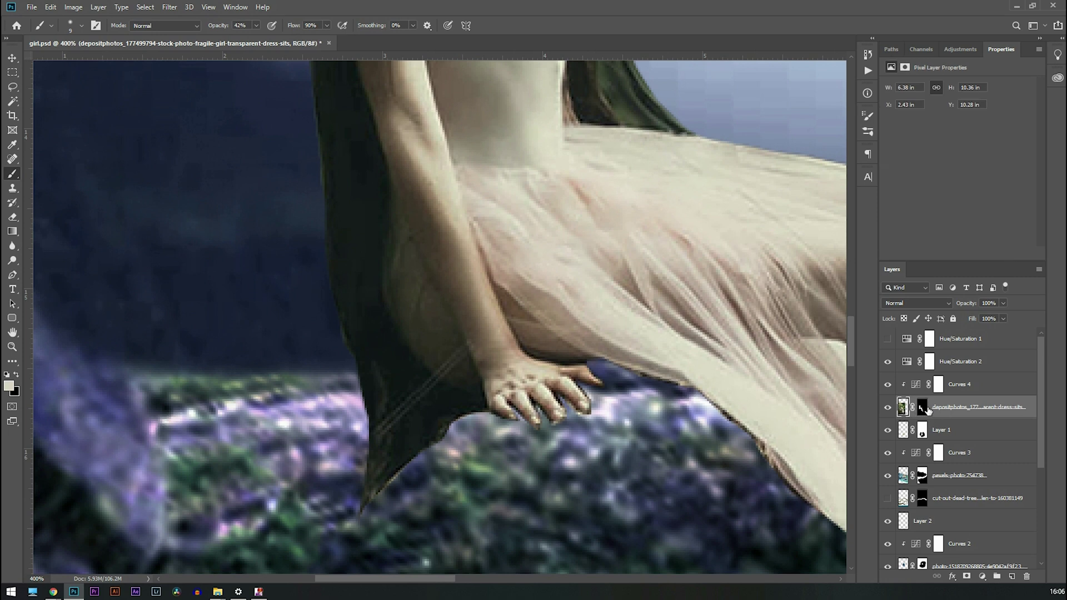
left_click(921, 411)
left_click_drag(434, 499, 222, 473)
key("ctrl+z")
mouse_move(257, 26)
left_mouse_down()
mouse_move(270, 41)
mouse_move(289, 40)
left_mouse_up()
mouse_move(425, 492)
left_mouse_down()
mouse_move(242, 522)
mouse_move(485, 490)
mouse_move(287, 388)
left_mouse_up()
Clean the mask edge along the back of the girl's long hair and reduce the soft brush to 35 px.
left_click_drag(217, 130, 312, 345)
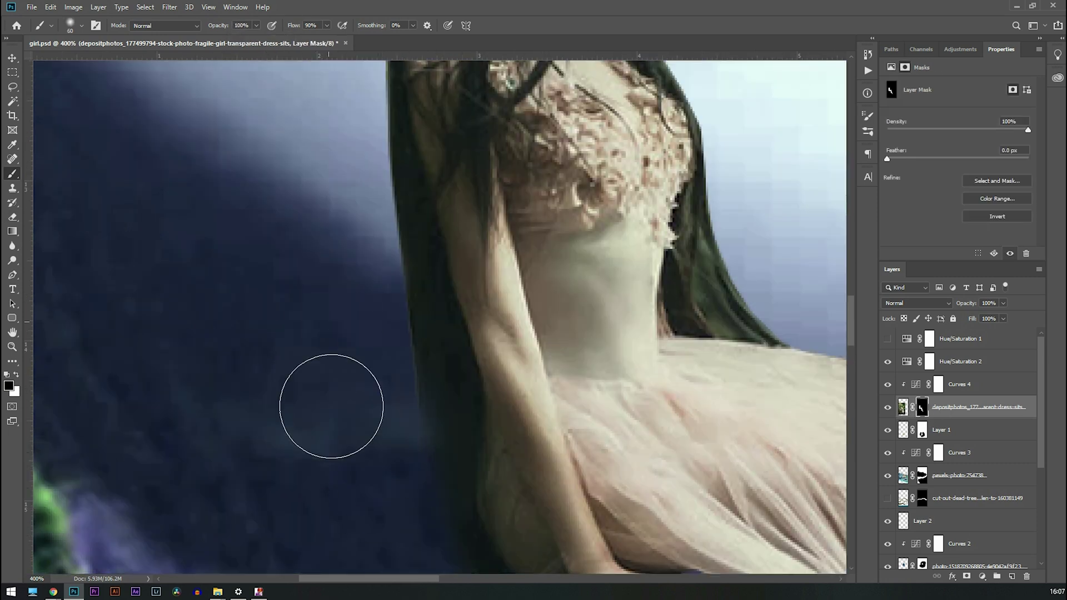
left_click_drag(355, 252, 372, 231)
key("bracketleft")
key("bracketleft")
key("bracketleft")
key("bracketleft")
key("ctrl+minus")
key("ctrl+minus")
key("ctrl+minus")
key("ctrl+plus")
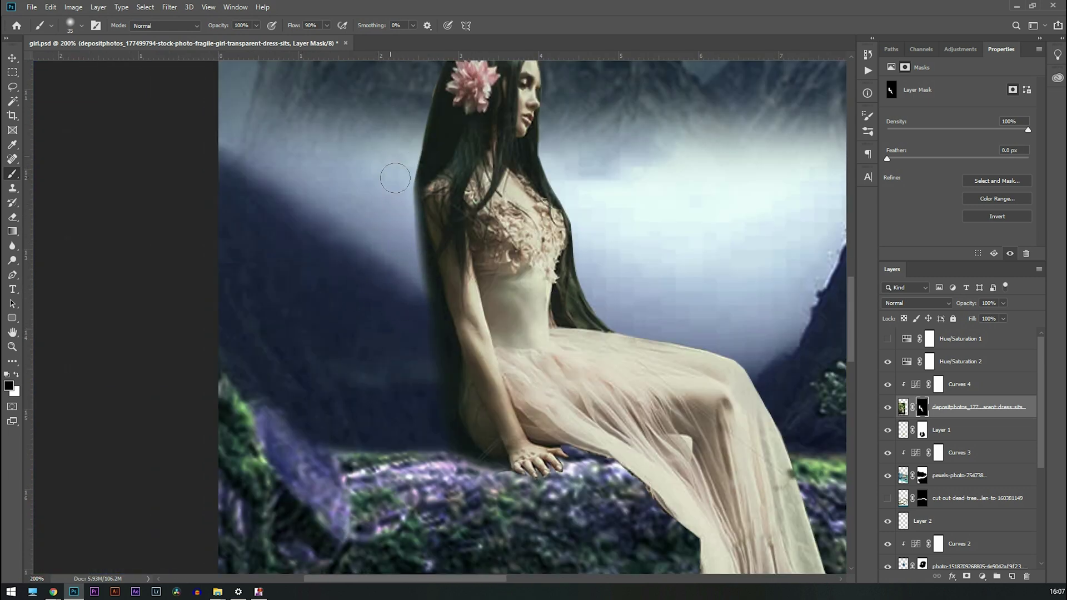
scroll(404, 340, "up", 3)
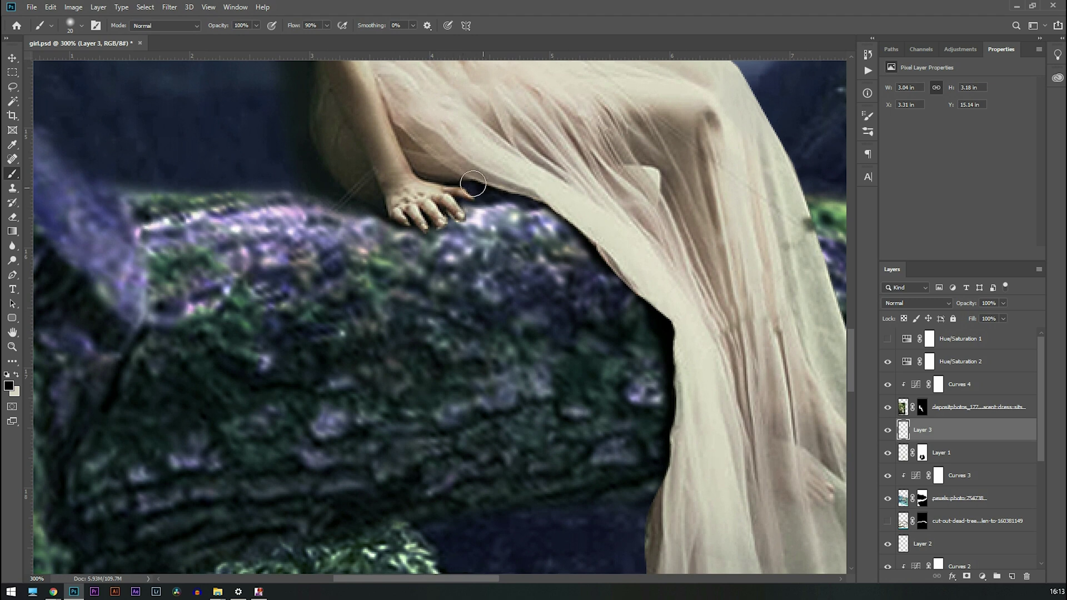
Paint soft black shadows beneath the girl on Layer 3 and along the branch on clipped Layer 4 at 28% brush opacity.
left_click_drag(344, 210, 410, 229)
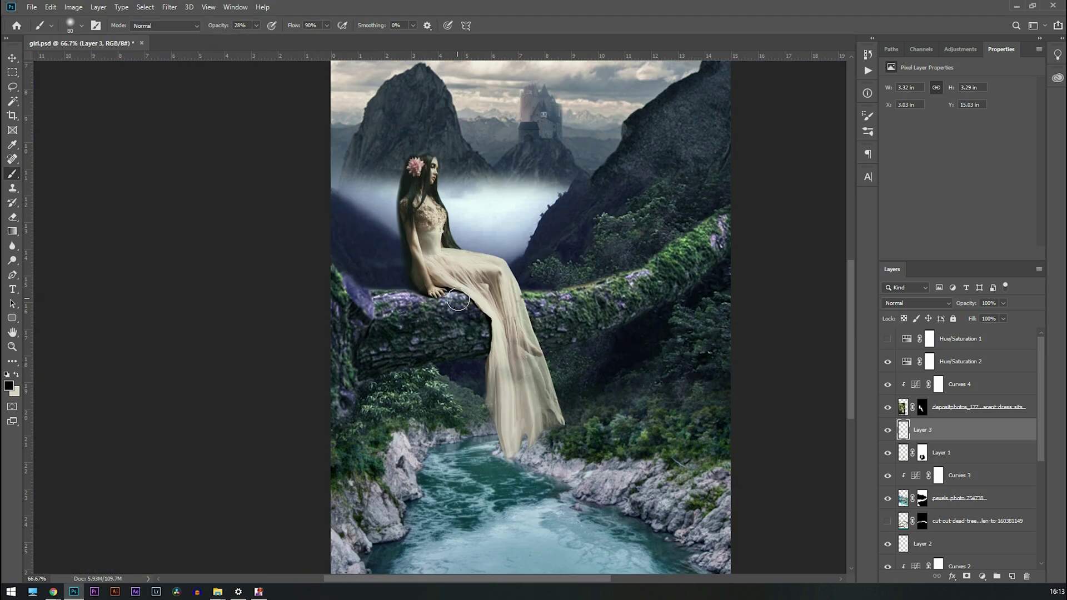
left_click_drag(384, 278, 483, 339)
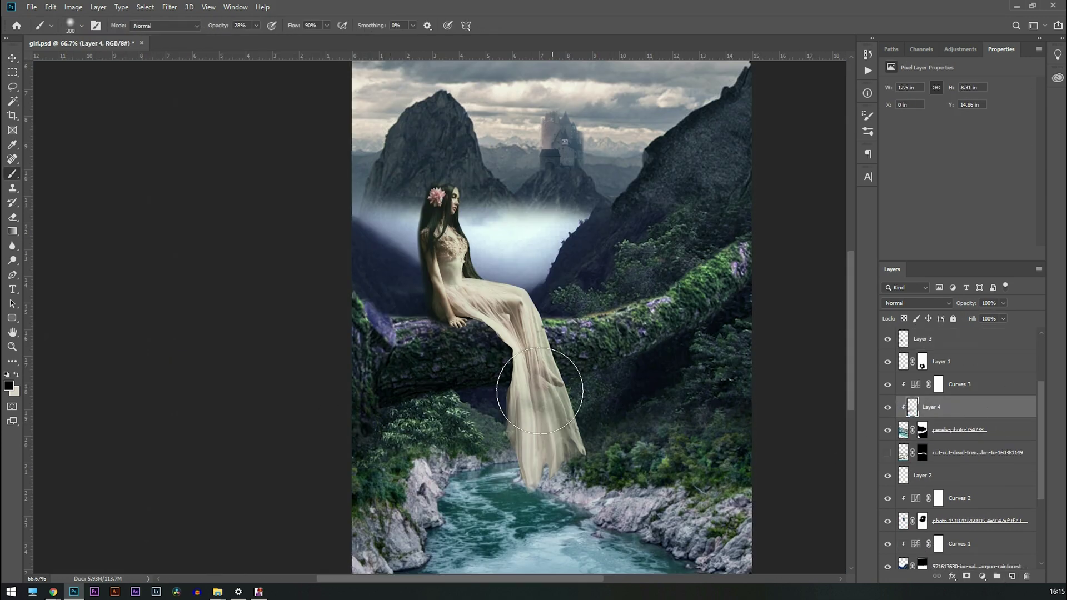
left_click_drag(747, 258, 723, 272)
left_click_drag(367, 354, 391, 355)
mouse_move(1040, 397)
left_mouse_down()
mouse_move(1040, 440)
mouse_move(1040, 350)
left_mouse_up()
left_click(970, 385)
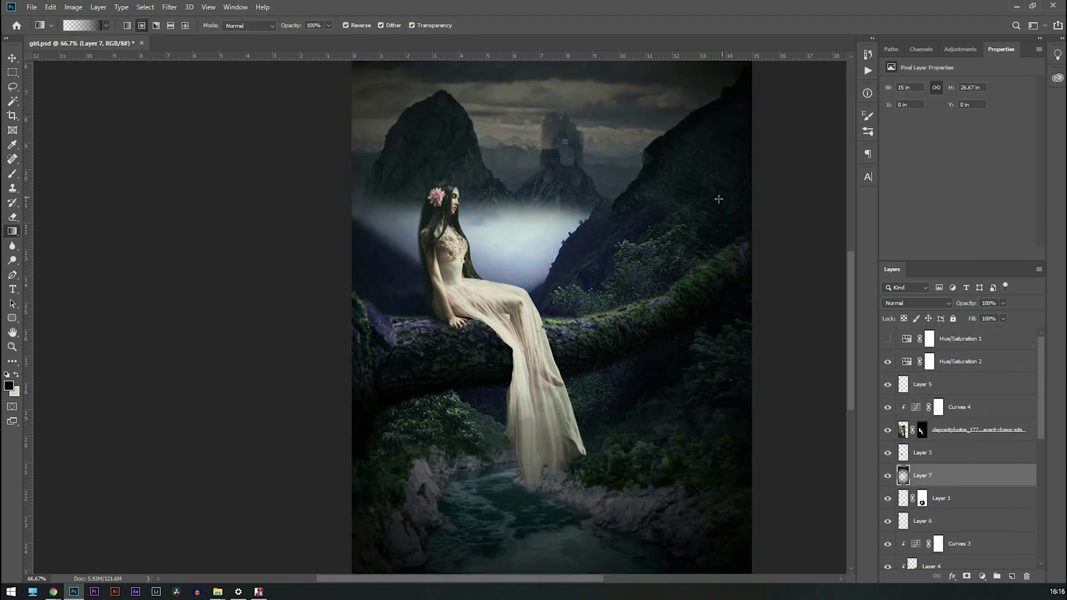
Undo the heavy dark gradient on Layer 7 and redraw it as a lighter radial vignette.
key("ctrl+minus")
key("ctrl+minus")
key("ctrl+plus")
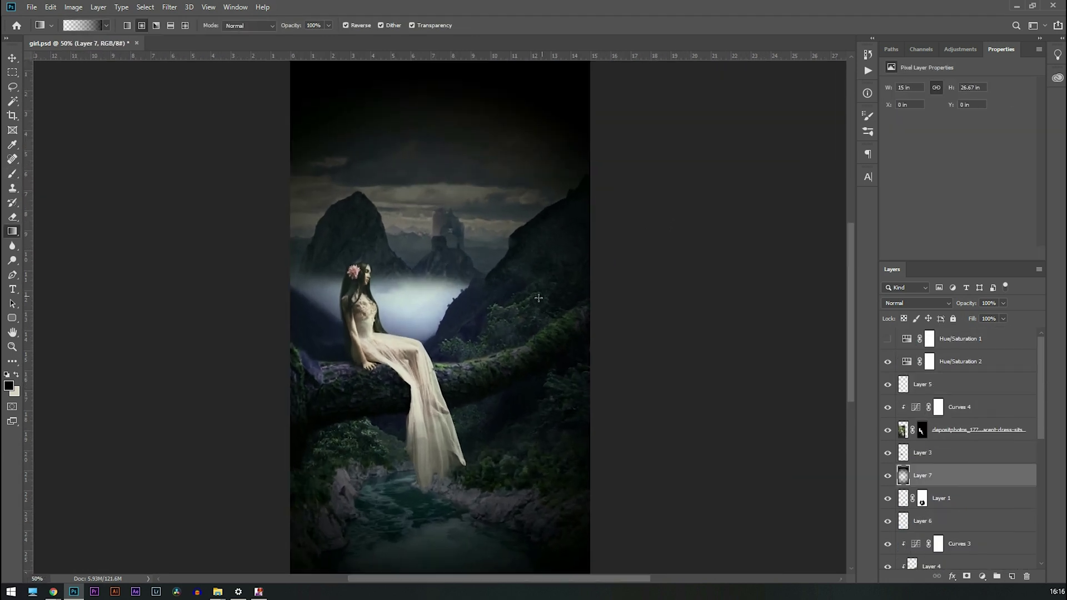
key("ctrl+z")
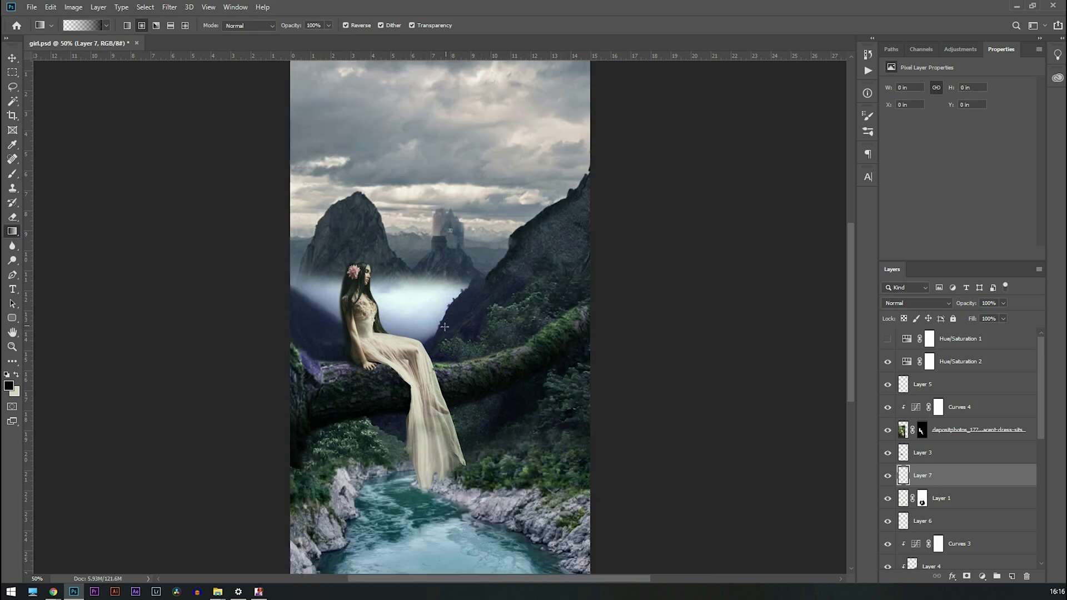
left_click_drag(583, 122, 588, 143)
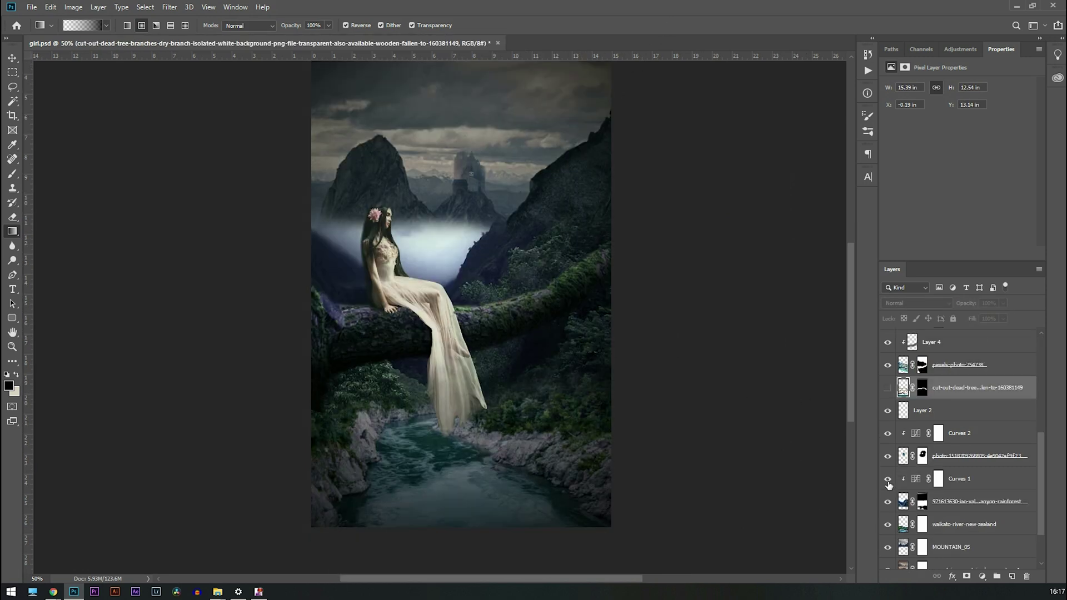
Adjust the midtone point of Curves 1 on the iao-valley canyon layer.
left_click(888, 479)
left_click(888, 479)
left_click(943, 483)
left_click(913, 476)
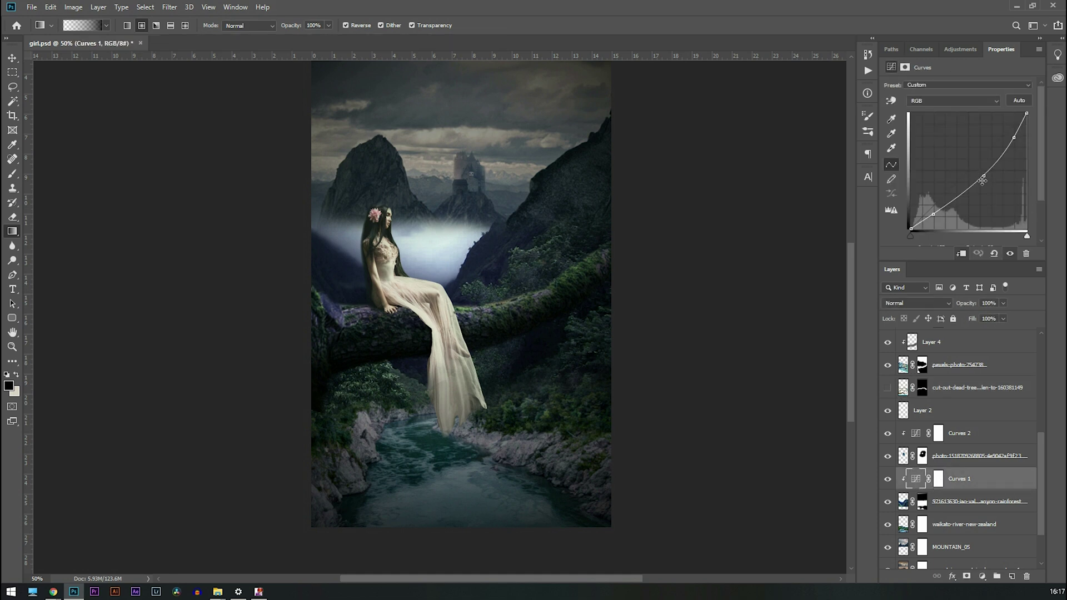
left_click_drag(985, 182, 983, 176)
Add a Curves adjustment clipped to the waikato-river-new-zealand layer and pull its curve down to darken the river.
left_click(906, 529)
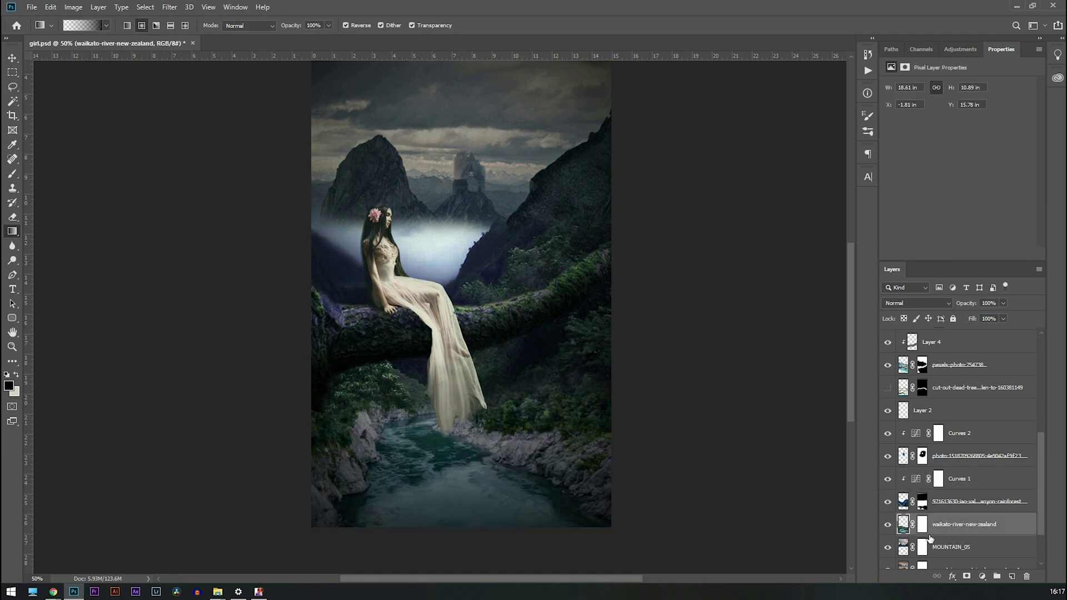
left_click(982, 576)
left_click(992, 436)
left_click(911, 537, "alt")
left_click(968, 171)
left_click_drag(968, 171, 979, 178)
Reshape the lower end of the girl's skirt in Liquify with a size 100 brush at pressure 100.
scroll(986, 391, "up", 5)
left_click(979, 407)
left_click(915, 408)
key("ctrl+shift+x")
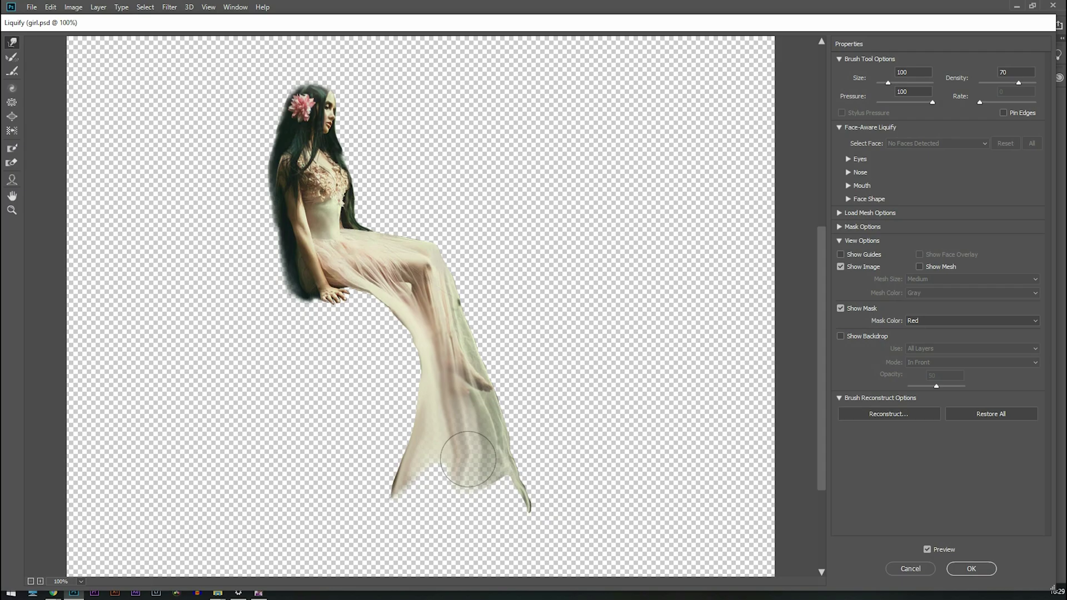
mouse_move(470, 448)
left_mouse_down()
mouse_move(473, 464)
mouse_move(479, 455)
mouse_move(459, 433)
left_mouse_up()
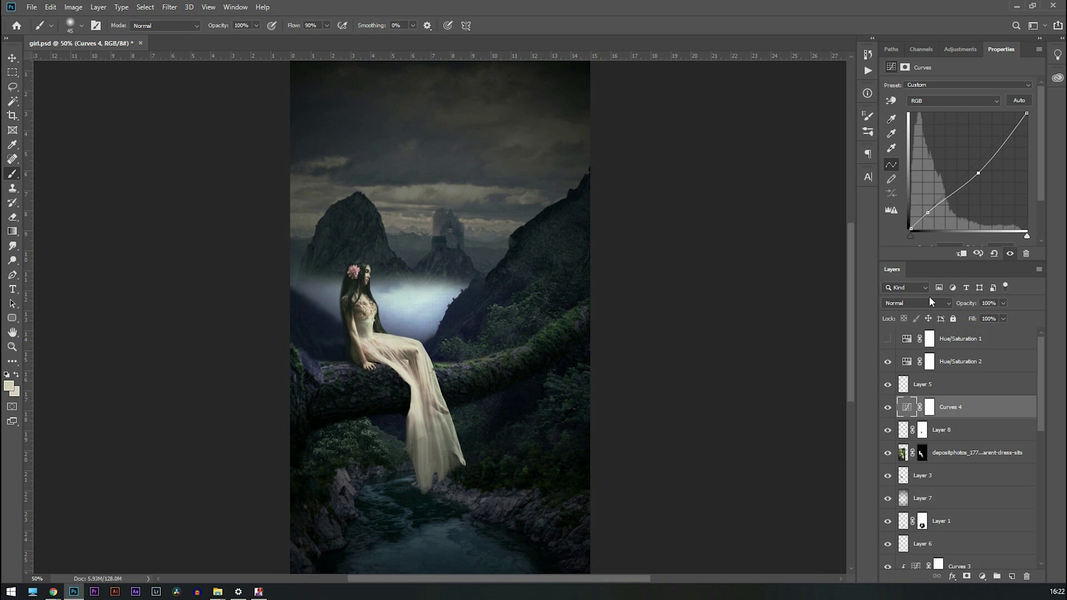
Move Curves 4 below Layer 8 and clip it to the girl's layer.
left_click_drag(966, 410, 968, 441)
left_click(964, 417, "alt")
left_click(969, 417, "alt")
left_click(962, 439, "alt")
left_click(887, 430)
left_click(888, 431)
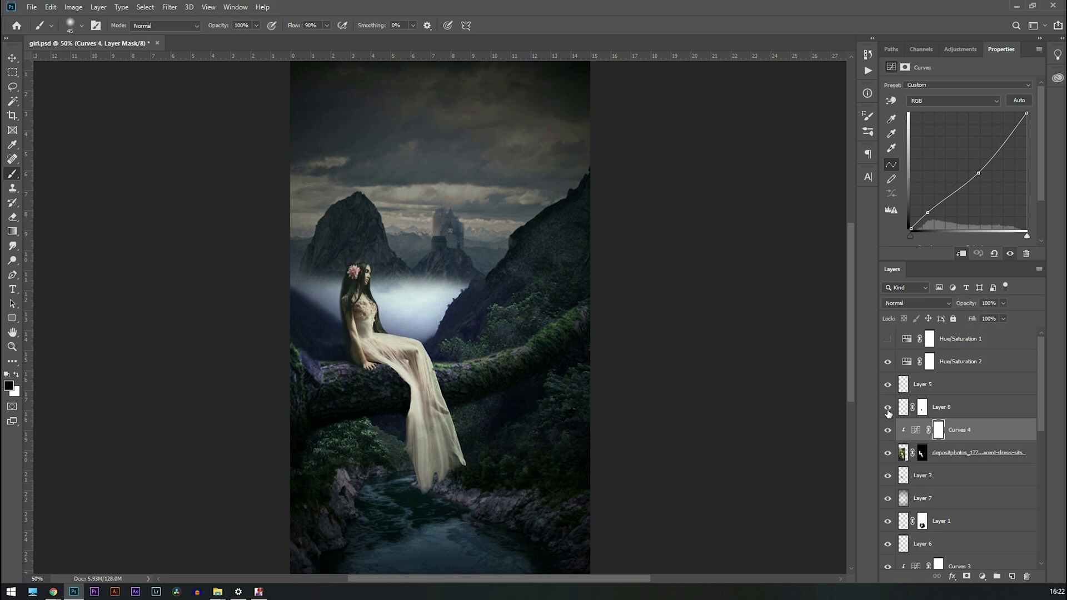
Darken the valley, riverbanks and mountains around the girl on Layer 5 with a 600 px soft black brush.
left_click(925, 392)
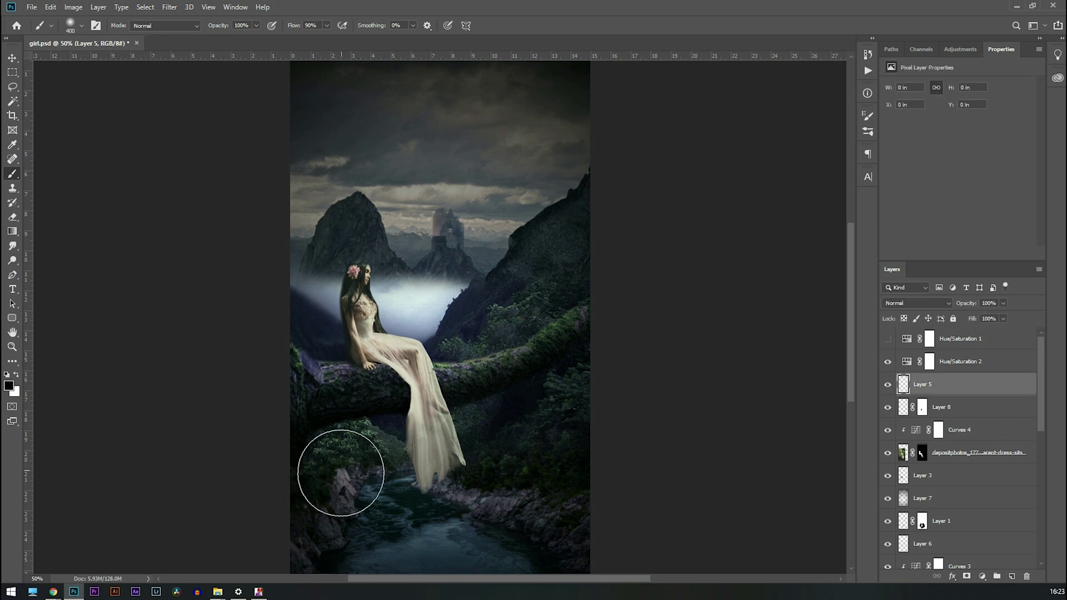
key("bracketright")
key("bracketright")
left_click_drag(311, 528, 336, 494)
left_click_drag(524, 478, 595, 439)
left_click_drag(528, 278, 595, 262)
left_click_drag(270, 302, 285, 215)
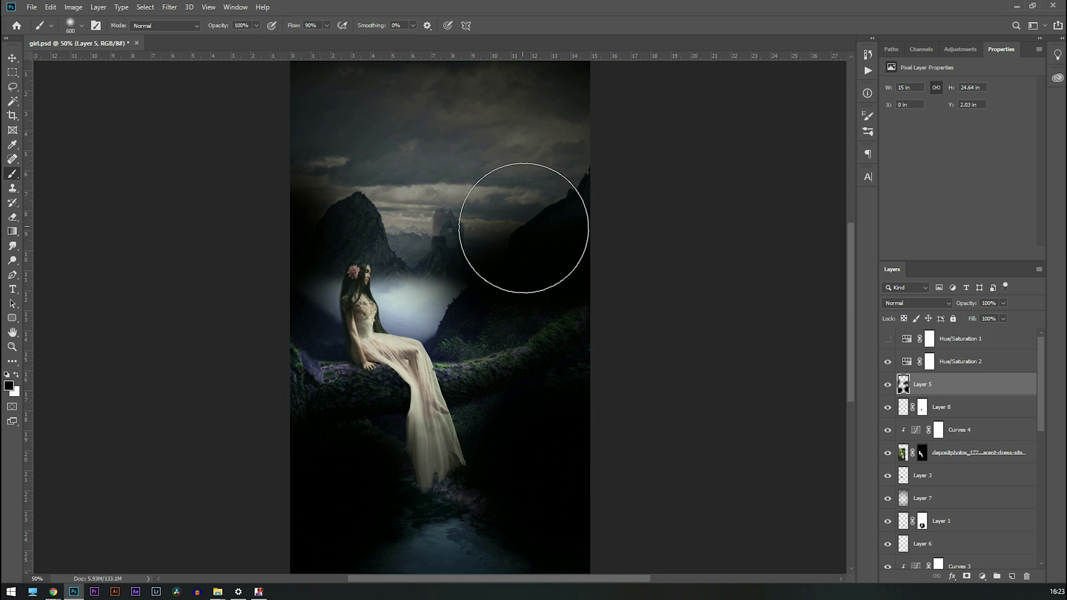
mouse_move(563, 227)
left_mouse_down()
mouse_move(519, 100)
mouse_move(386, 488)
mouse_move(517, 278)
mouse_move(561, 312)
left_mouse_up()
Lower Layer 5's opacity and move the layer beneath Layer 7.
left_click(1004, 303)
left_click_drag(1006, 315, 984, 315)
left_click_drag(957, 387, 952, 510)
left_click(1003, 304)
left_click_drag(1004, 315, 1003, 315)
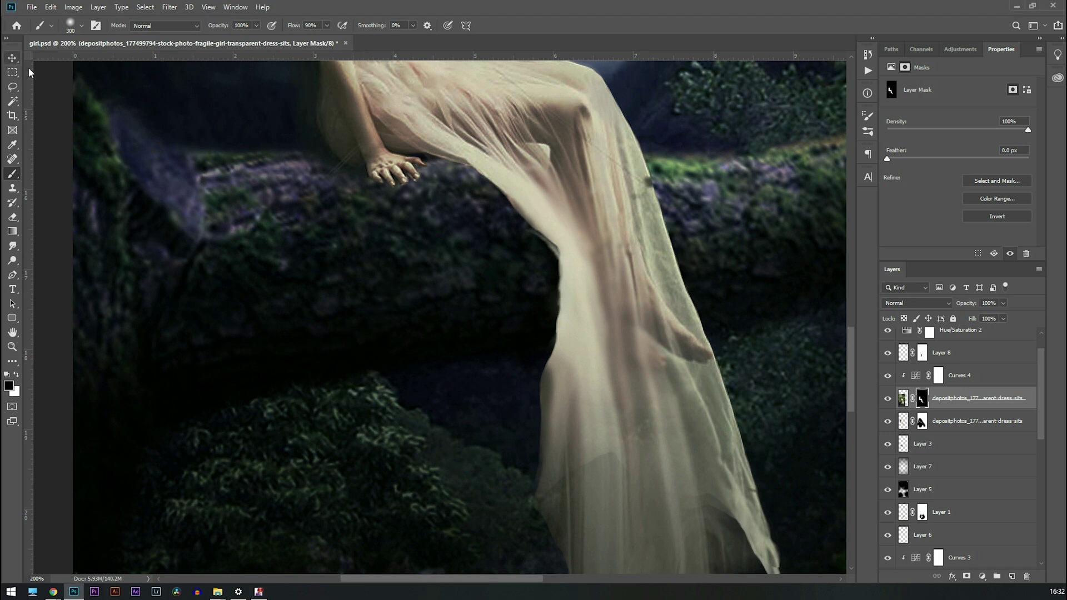
Shrink the mask brush beside the girl's arm, and switch to the Clone Stamp on her layer's image pixels.
left_click_drag(115, 127, 262, 343)
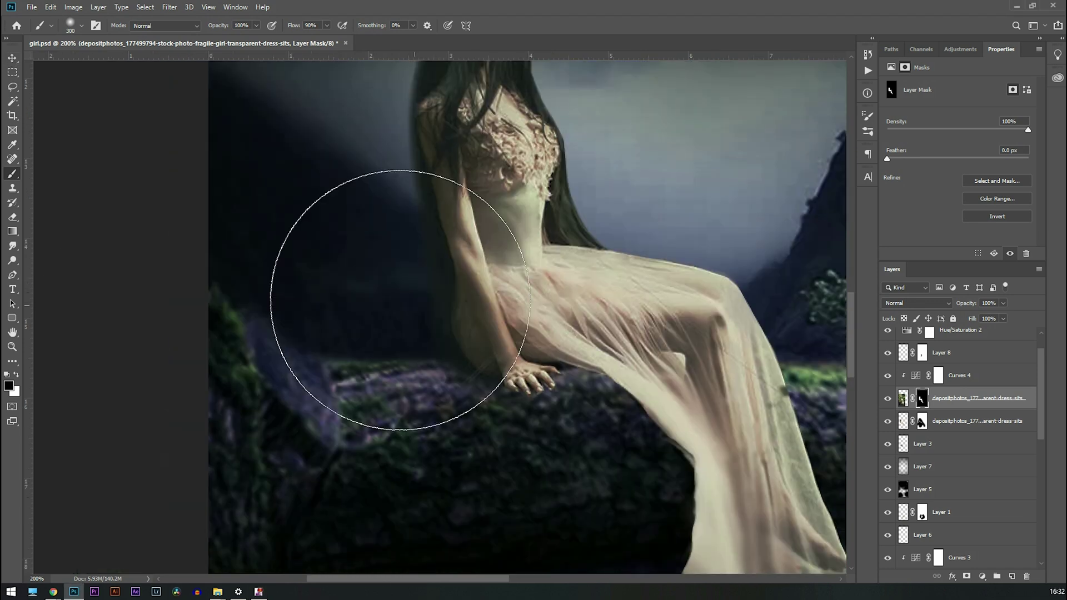
key("bracketleft")
key("bracketleft")
key("bracketleft")
key("bracketleft")
key("bracketleft")
key("bracketleft")
key("bracketleft")
key("bracketleft")
key("bracketleft")
key("bracketleft")
key("ctrl+2")
key("ctrl+plus")
key("ctrl+plus")
key("ctrl+plus")
key("s")
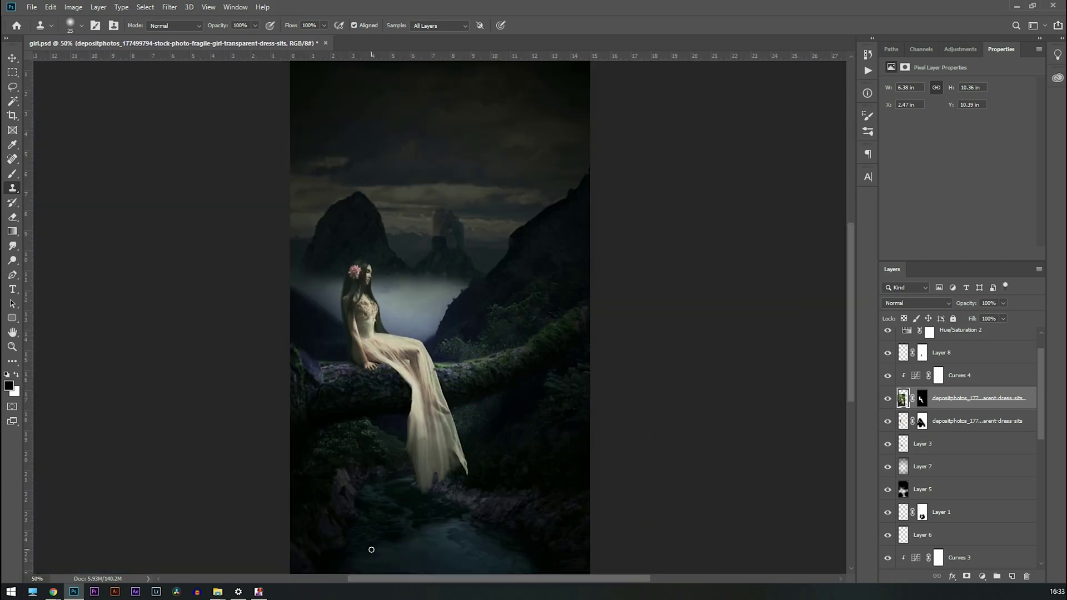
Paint white fog across the valley on Layer 9 and move the castle layer with Curves 2 beneath it.
mouse_move(397, 316)
left_mouse_down()
mouse_move(331, 310)
mouse_move(751, 364)
left_mouse_up()
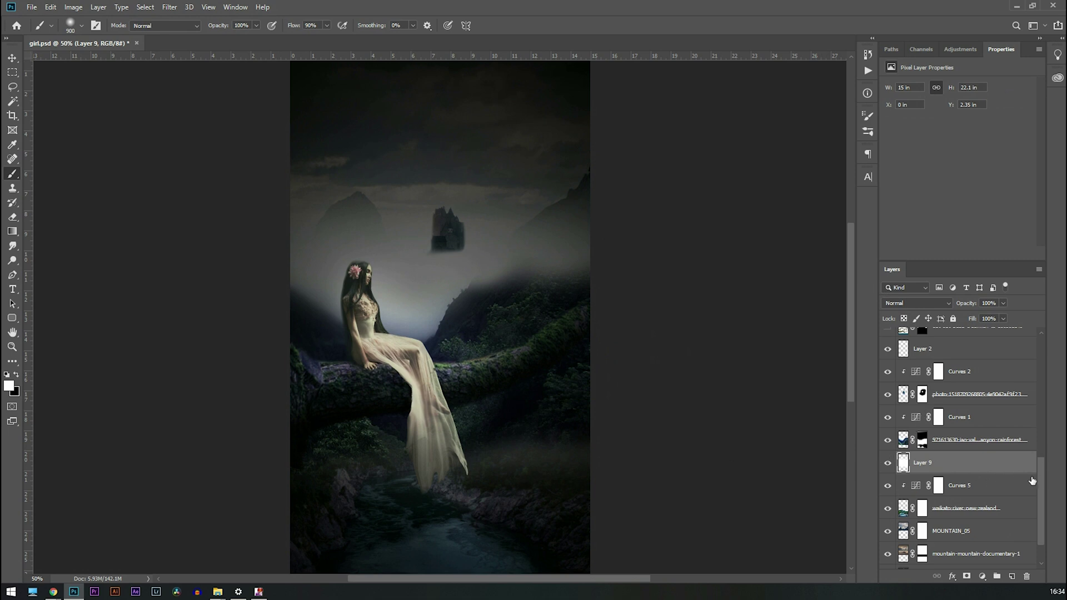
scroll(1036, 483, "up", 5)
left_click(992, 520)
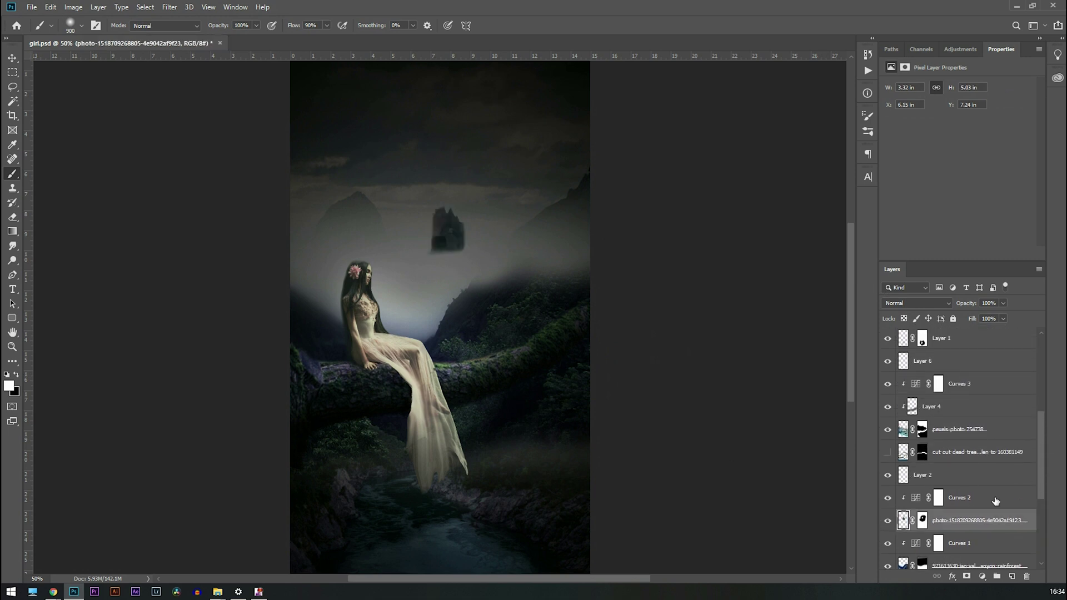
left_click(993, 498, "ctrl")
left_click_drag(1039, 449, 1035, 511)
left_click_drag(977, 356, 978, 431)
Set fog Layer 9 to 59% opacity and erase its lower part over the river with a 1000 px eraser.
left_click(931, 377)
left_click(1003, 304)
left_click_drag(1006, 316, 981, 319)
key("e")
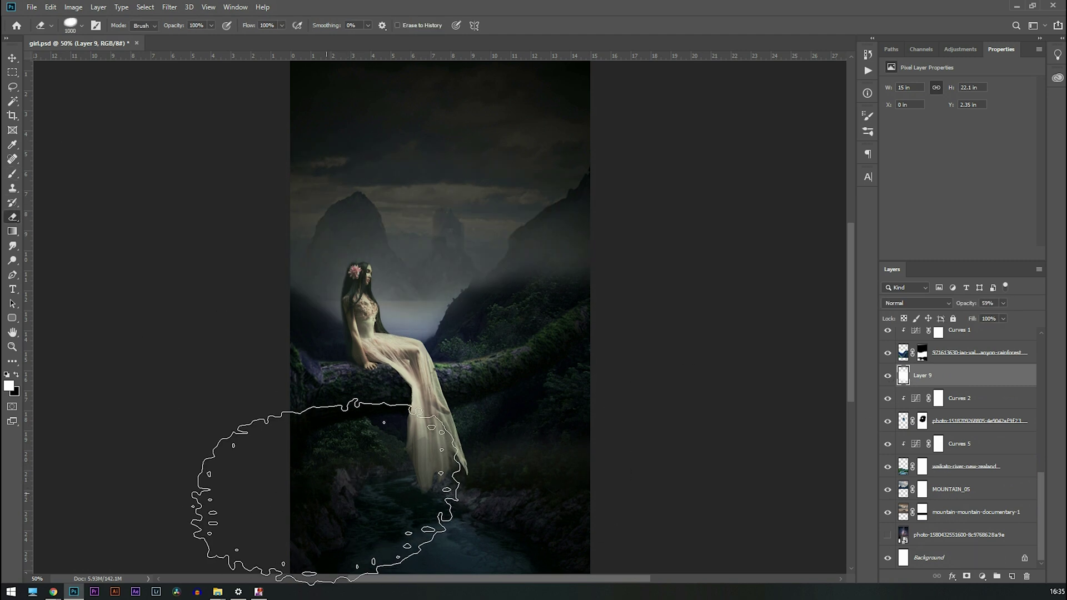
Squash the fog on Layer 9 vertically, move it slightly down over the valley and fine-tune its opacity.
key("ctrl+t")
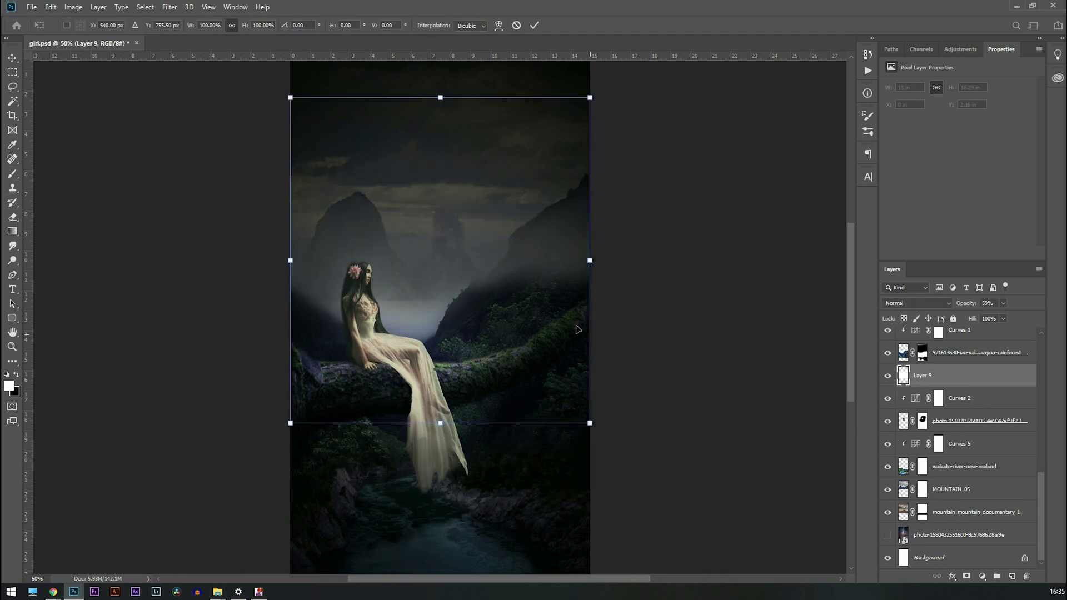
left_click_drag(440, 98, 432, 172)
left_click_drag(440, 423, 440, 379)
left_click_drag(496, 303, 495, 329)
key("Return")
left_click(1003, 303)
mouse_move(1000, 316)
left_mouse_down()
mouse_move(1038, 317)
mouse_move(998, 315)
left_mouse_up()
left_click(1003, 303)
Add a new layer above Layer 9, paint a teal haze across the valley and set its opacity to 42%.
left_click(1012, 577)
left_click(12, 174)
left_click(9, 386)
mouse_move(707, 257)
left_mouse_down()
mouse_move(720, 291)
mouse_move(739, 286)
mouse_move(721, 262)
left_mouse_up()
left_click(823, 218)
left_click_drag(196, 335, 689, 319)
left_click(1004, 303)
left_click_drag(1007, 315, 972, 315)
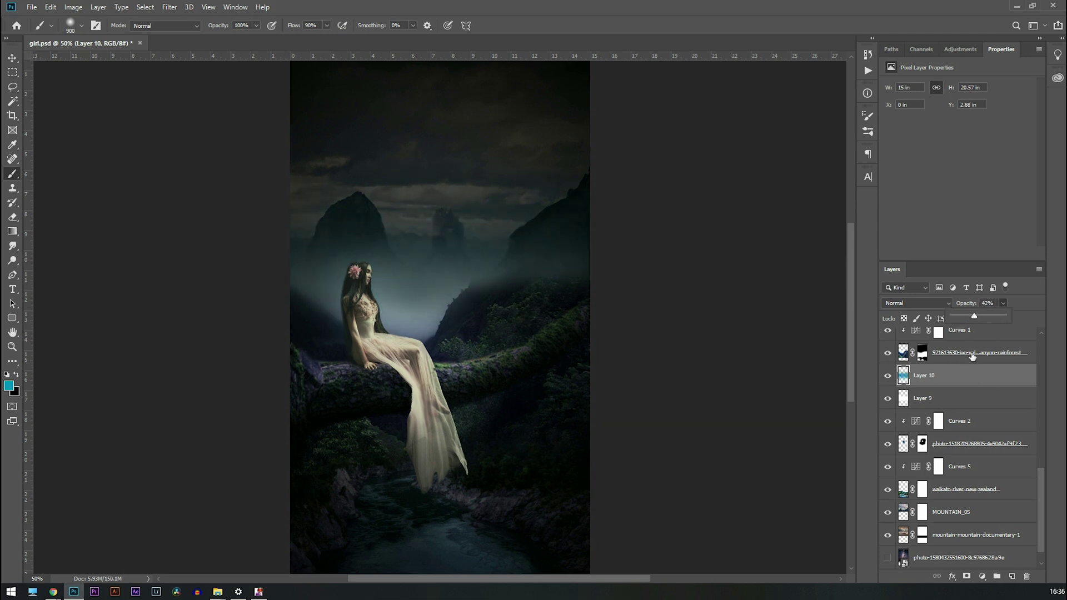
Compare the image with and without the iao-valley canyon layer and select its image pixels.
left_click_drag(1042, 483, 1042, 460)
left_click(887, 414)
left_click(888, 414)
left_click(902, 415)
left_click(170, 7)
mouse_move(189, 132)
left_click(345, 178)
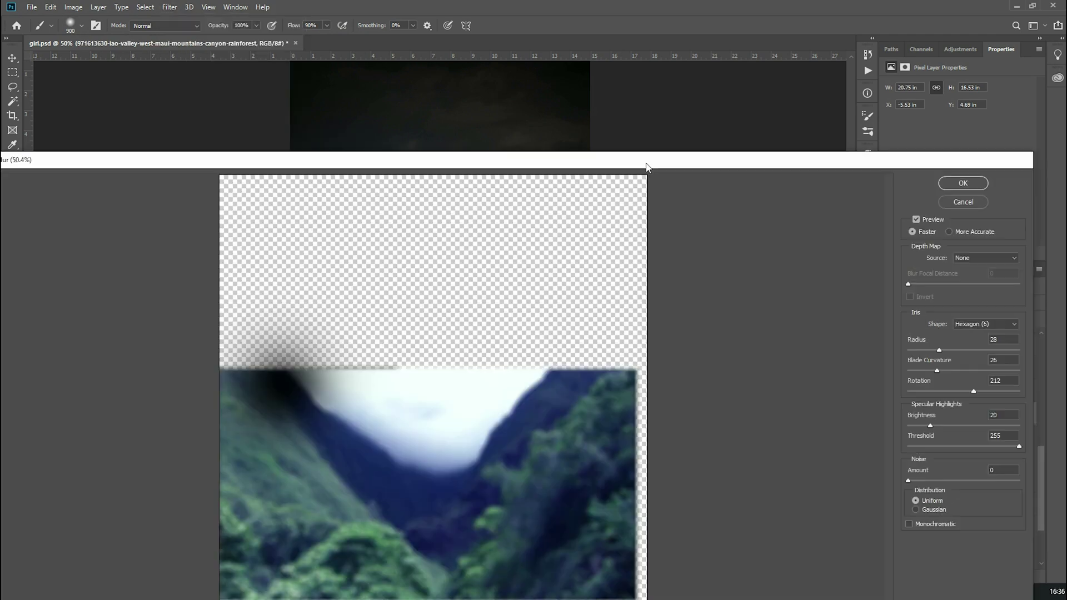
Apply a Gaussian Blur with a low radius to the iao-valley canyon layer.
left_click(170, 6)
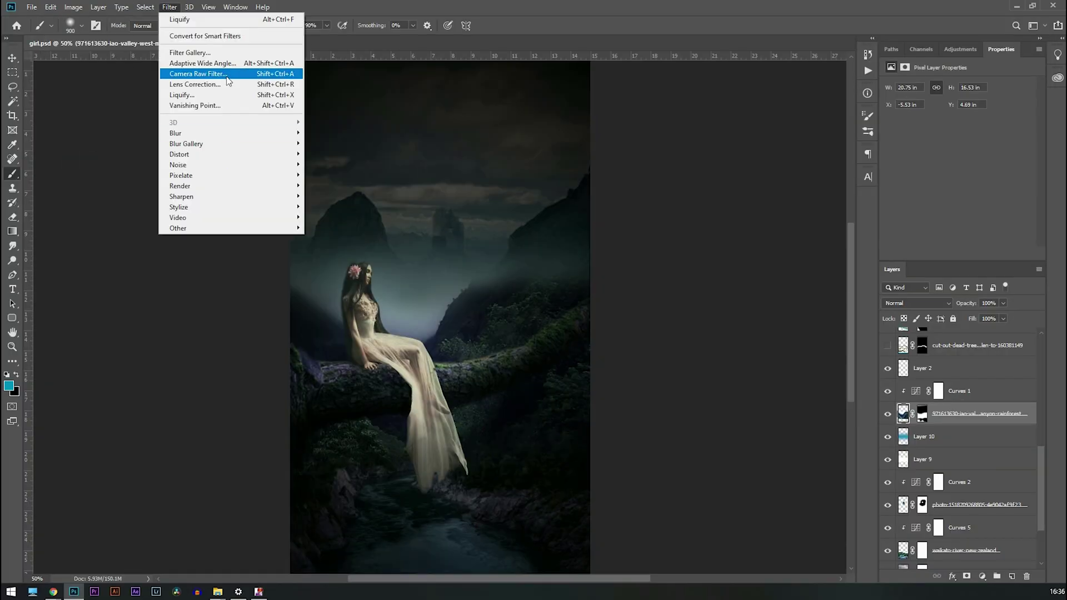
mouse_move(233, 133)
left_click(332, 175)
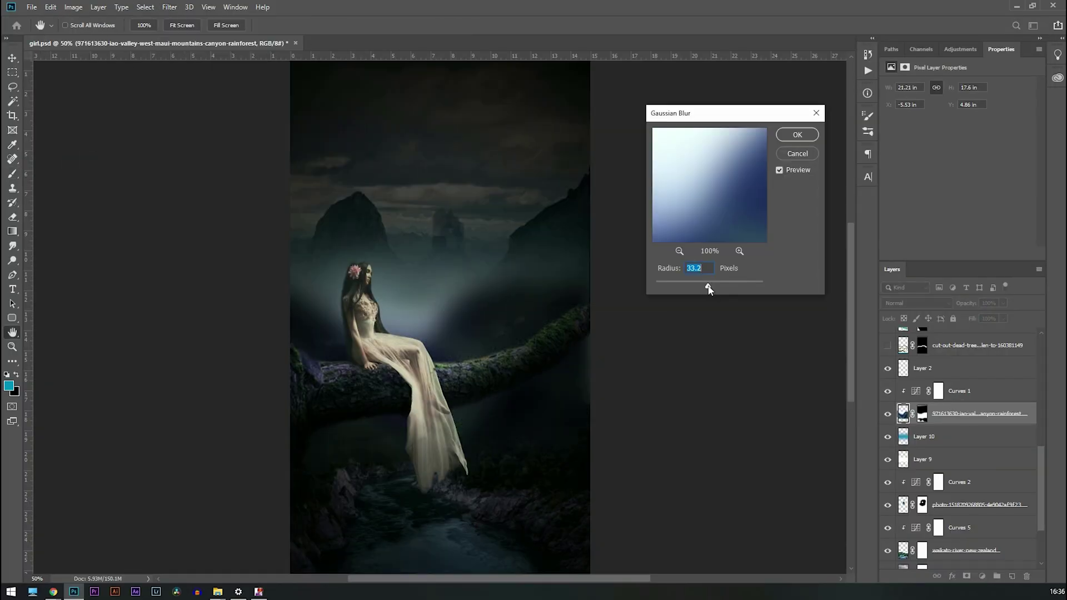
left_click_drag(693, 286, 669, 289)
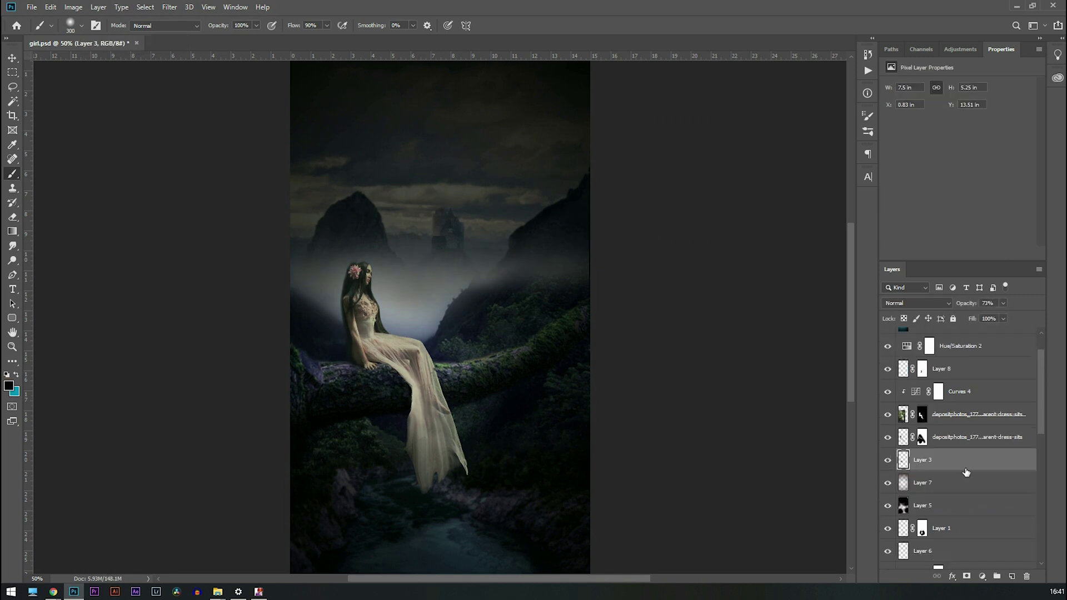
Add a new layer above Layer 3, paint a soft black shadow under the girl and set its opacity to 54%.
left_click(1012, 576)
mouse_move(398, 351)
left_mouse_down()
mouse_move(385, 374)
mouse_move(362, 355)
left_mouse_up()
left_click(1004, 304)
left_click_drag(1006, 317, 979, 321)
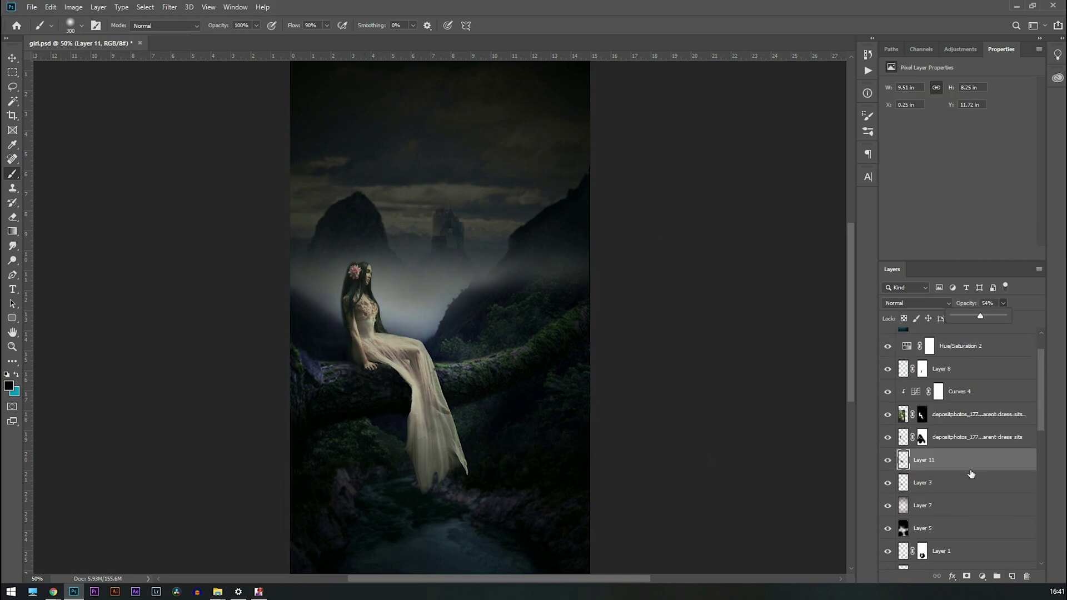
Add a layer clipped to the girl's layer, paint her body black and give the new layer a mask.
left_click(939, 422)
left_click(1012, 576)
left_click_drag(345, 293, 360, 391)
mouse_move(345, 235)
left_mouse_down()
mouse_move(423, 356)
mouse_move(431, 439)
left_mouse_up()
left_click(966, 577)
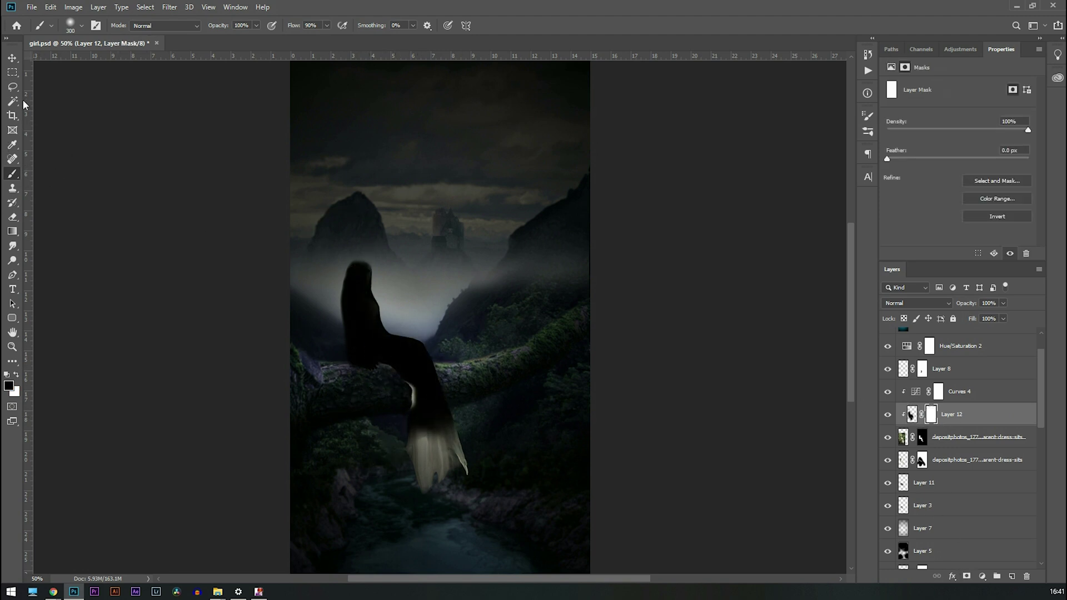
Try a single dab with a much larger brush on Layer 12's mask over the girl.
key("bracketright")
key("bracketright")
key("bracketright")
key("bracketright")
key("bracketright")
key("bracketright")
key("bracketright")
key("bracketright")
key("x")
left_click(389, 320)
key("ctrl+z")
Paint on Layer 12's mask with a smaller brush to reveal the girl's side facing the mist.
key("bracketleft")
key("bracketleft")
key("bracketleft")
key("bracketleft")
key("bracketleft")
key("bracketleft")
key("bracketleft")
key("bracketleft")
key("bracketleft")
mouse_move(427, 323)
left_mouse_down()
mouse_move(481, 418)
mouse_move(406, 306)
mouse_move(388, 345)
left_mouse_up()
mouse_move(457, 342)
left_mouse_down()
mouse_move(428, 508)
mouse_move(434, 271)
left_mouse_up()
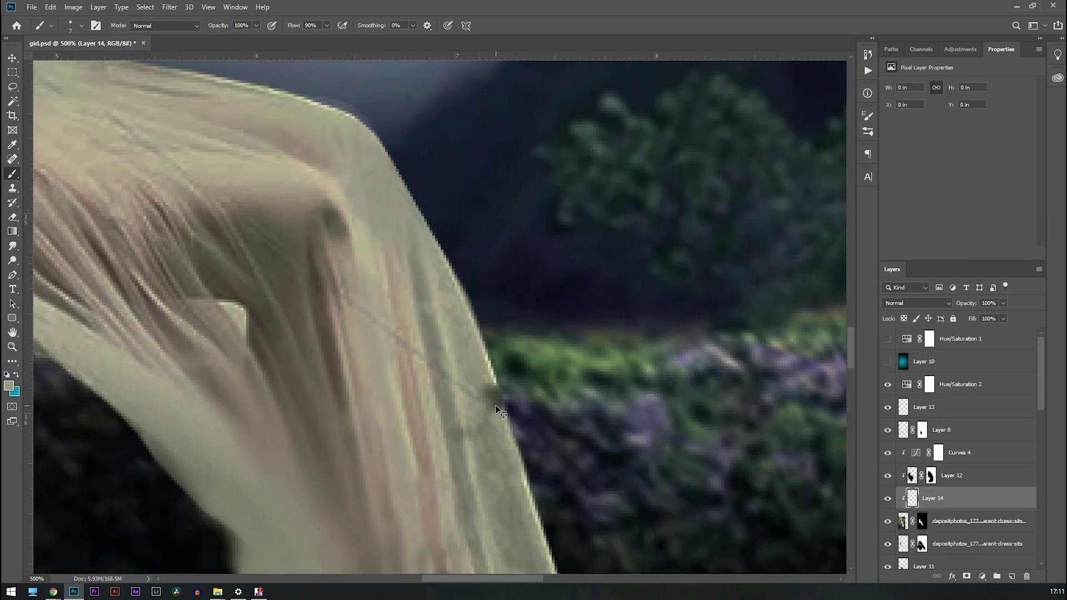
With Curves 4 hidden, sample the pale dress colour and paint over the dark spot on the dress's edge on Layer 14, then show Curves 4.
key("ctrl+minus")
key("ctrl+minus")
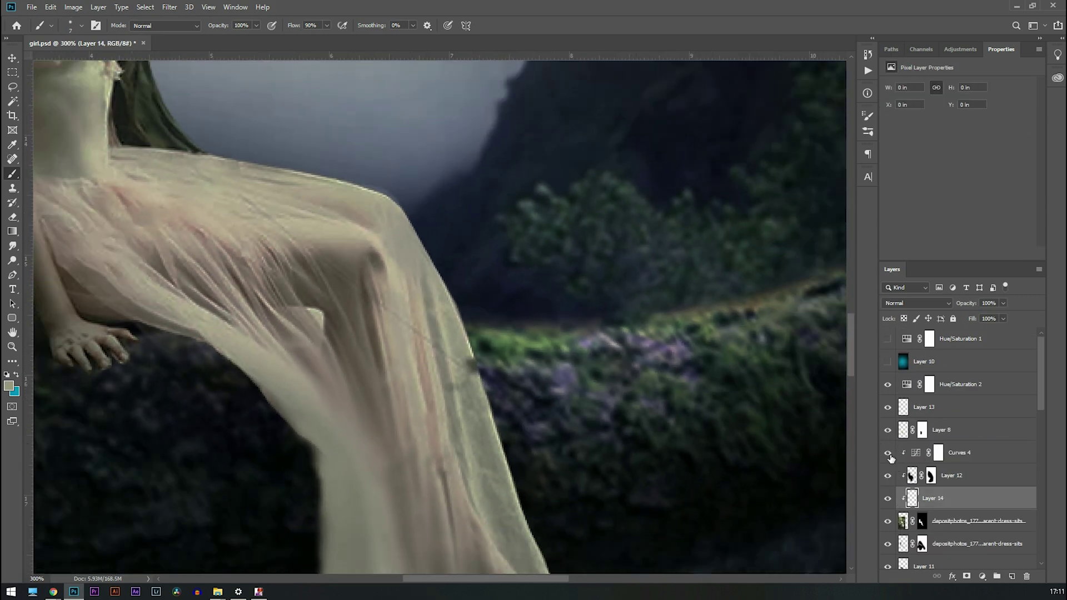
left_click(888, 453)
key("i")
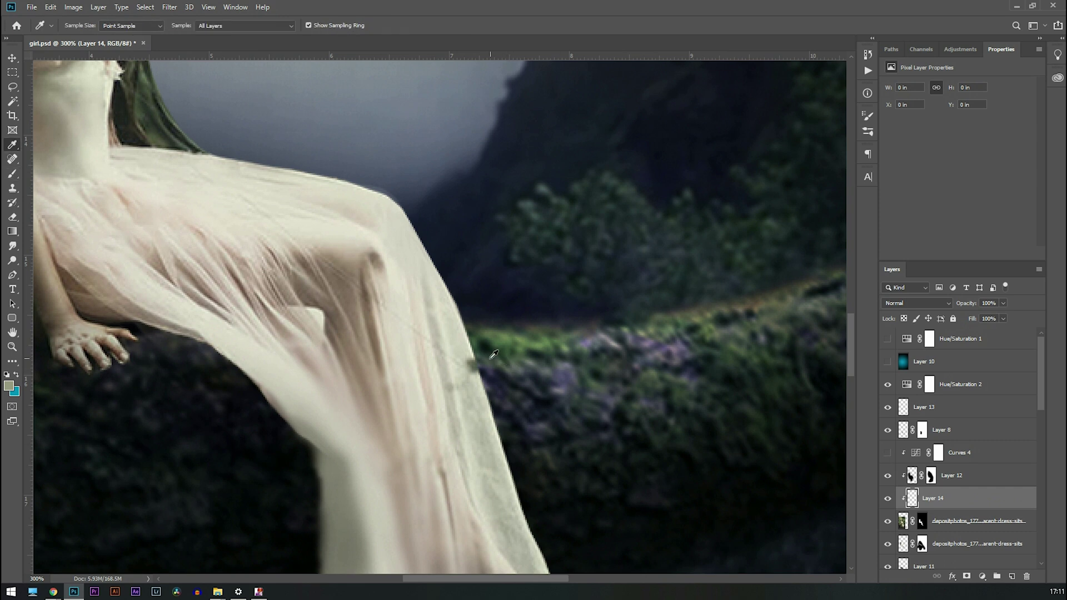
key("b")
left_click(887, 452)
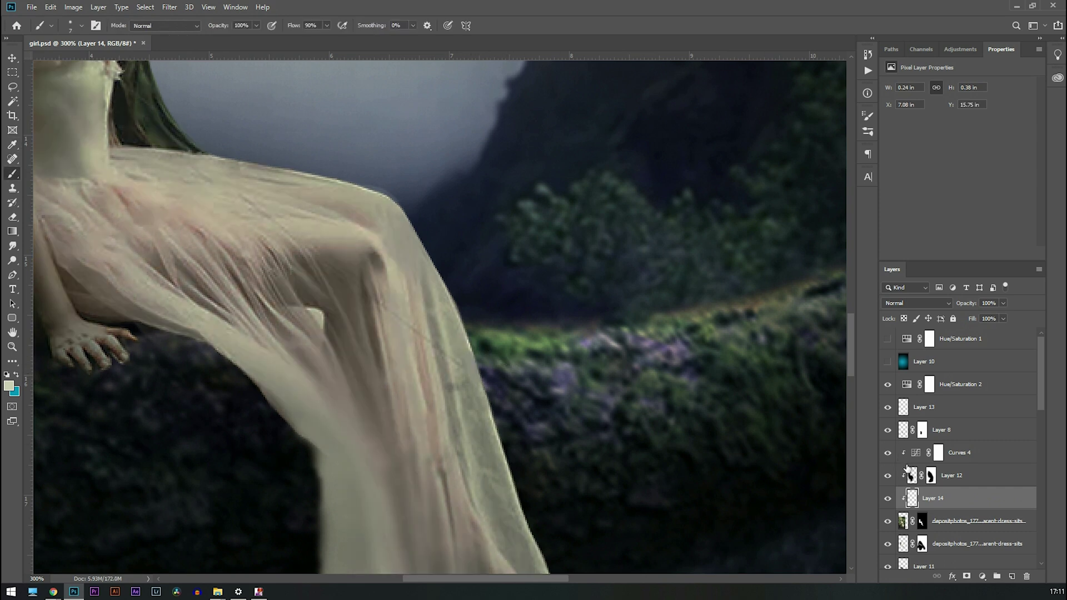
left_click(887, 452)
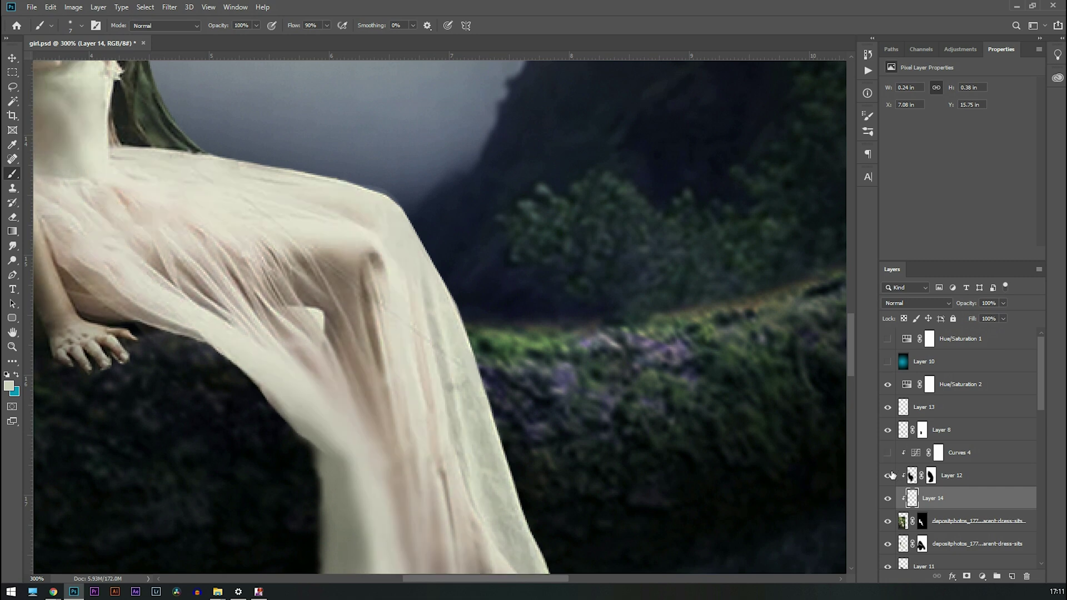
left_click(888, 452)
left_click(888, 453)
left_click(888, 453)
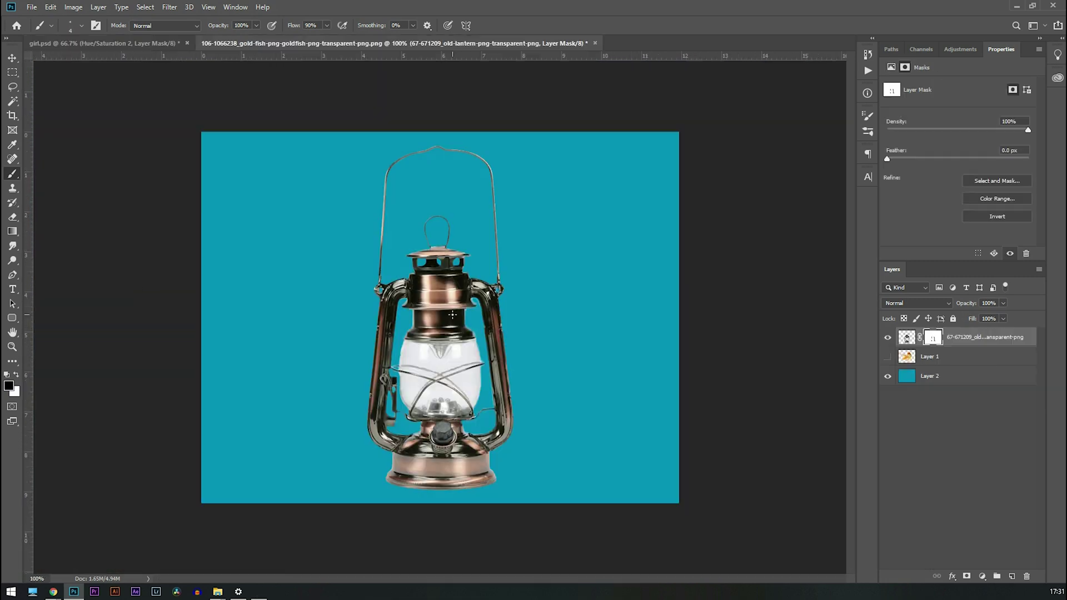
Bring the lantern into girl.psd, scale it down and place it on the mossy branch beside the girl's knees.
key("v")
left_click_drag(449, 329, 443, 361)
key("ctrl+t")
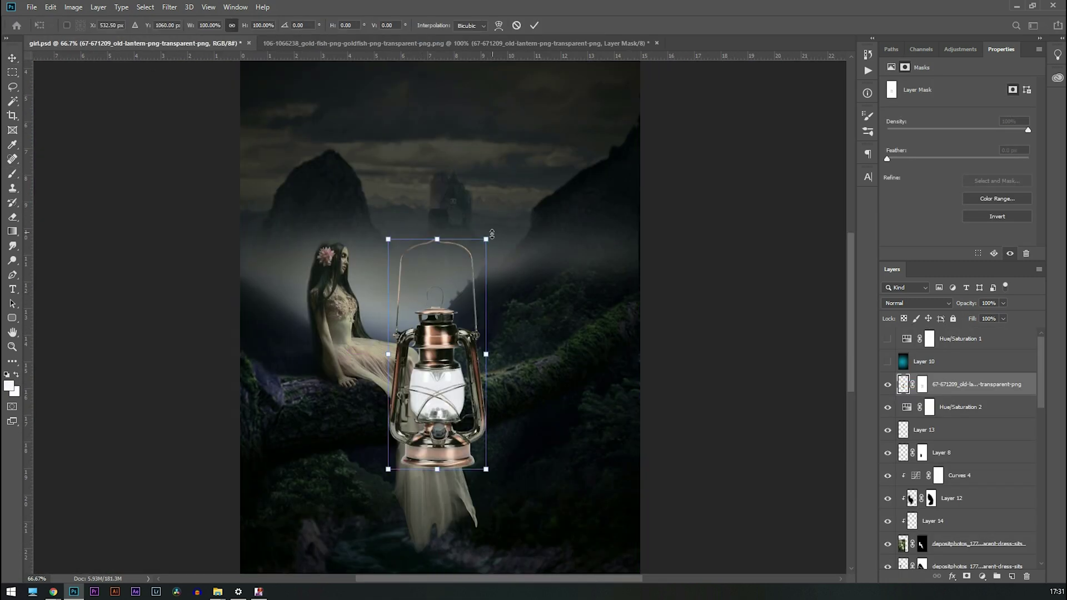
left_click_drag(486, 239, 415, 397)
left_click_drag(400, 442, 493, 346)
key("Return")
Transform the lantern again, scaling it slightly smaller so it stands on the branch.
key("ctrl+plus")
key("ctrl+plus")
key("ctrl+plus")
key("ctrl+minus")
key("ctrl+minus")
key("ctrl+t")
left_click_drag(473, 305, 467, 323)
key("Return")
key("ctrl+z")
key("ctrl+t")
key("Return")
Add a Curves adjustment clipped to the lantern layer and bend the curve downward to darken its midtones.
key("ctrl+plus")
key("ctrl+plus")
scroll(463, 325, "down", 4)
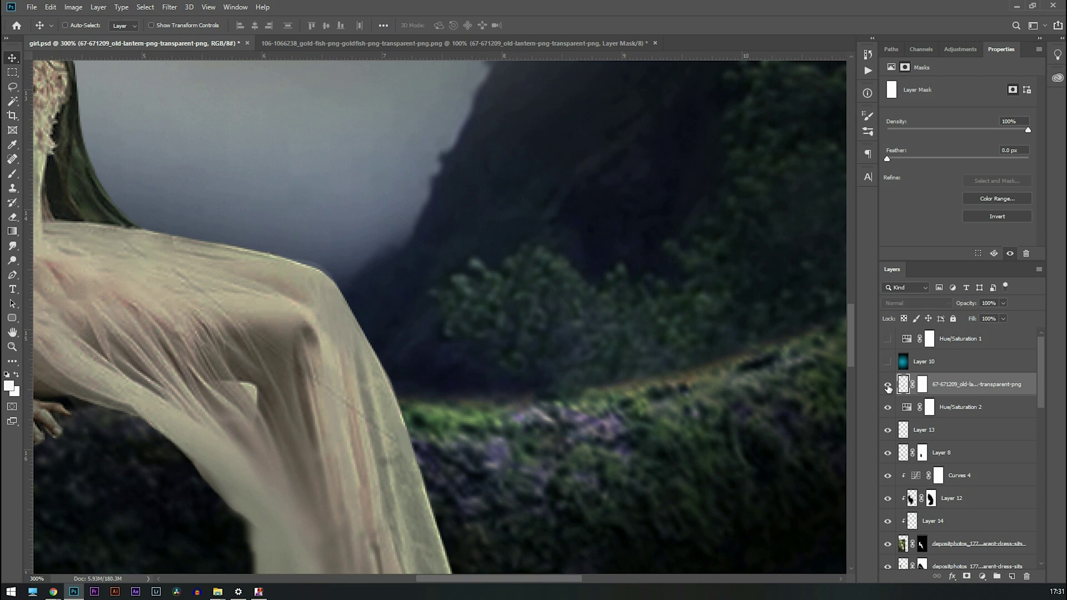
left_click(887, 338)
left_click(982, 577)
left_click(994, 432)
left_click_drag(974, 173, 974, 177)
key("ctrl+alt+g")
left_click_drag(921, 220, 914, 225)
left_click_drag(970, 182, 971, 182)
left_click(888, 338)
key("ctrl+minus")
key("ctrl+minus")
key("ctrl+minus")
key("ctrl+plus")
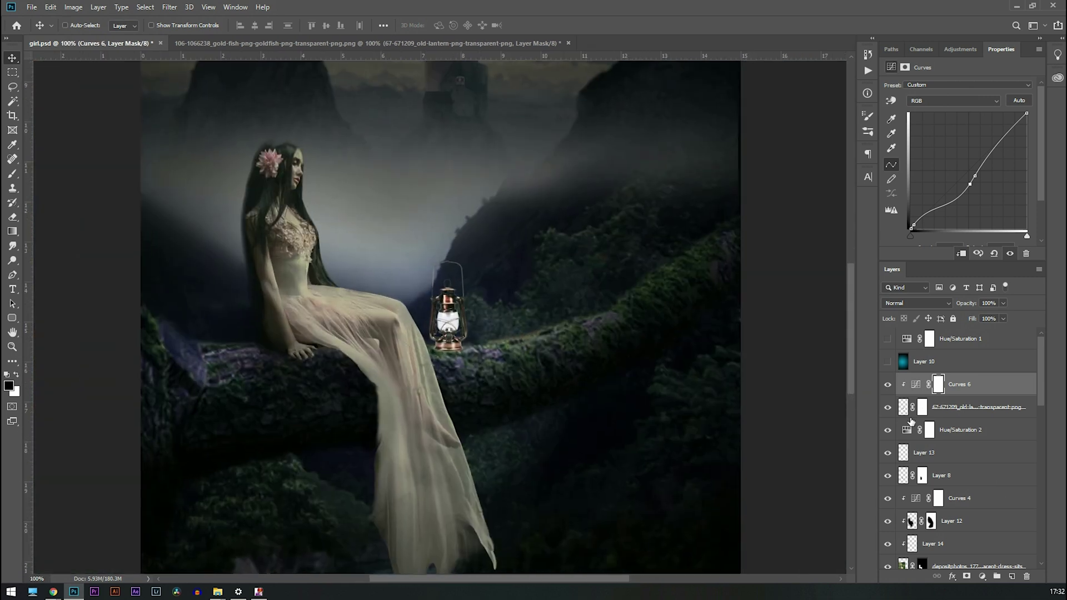
Add a Hue/Saturation adjustment directly above the lantern, clipped to it, with hue +49 and saturation -33.
left_click(904, 410)
left_click(980, 578)
left_click(1011, 470)
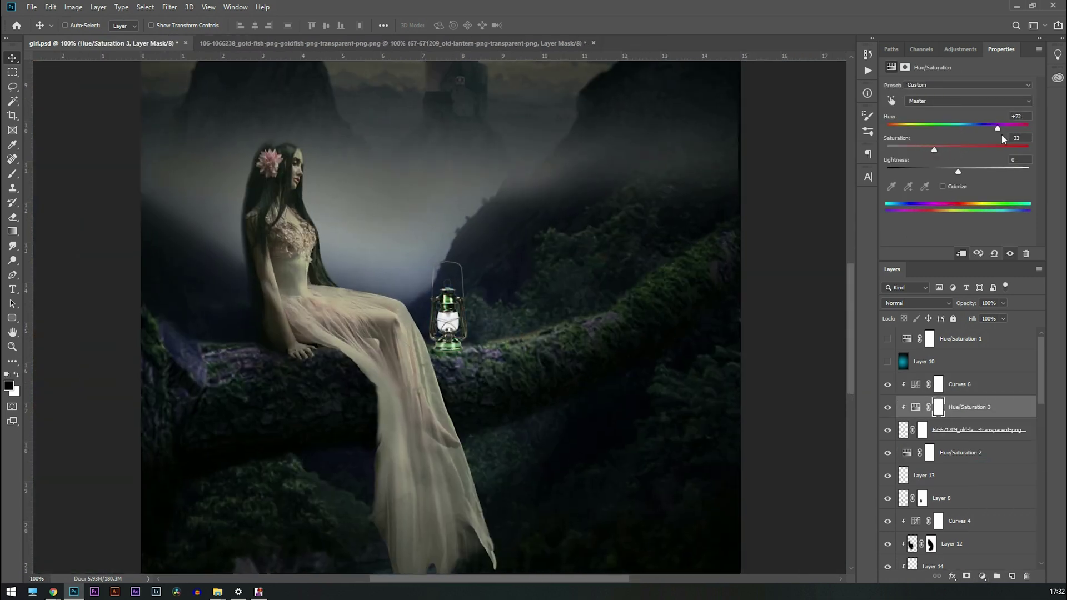
left_click_drag(1000, 132, 993, 132)
left_click(888, 362)
left_click(887, 362)
Apply a slight Gaussian Blur to the lantern, lower its Hue/Saturation lightness to -26 and shift the hue to a cool silver.
left_click(903, 431)
left_click(170, 7)
mouse_move(224, 134)
left_click(335, 180)
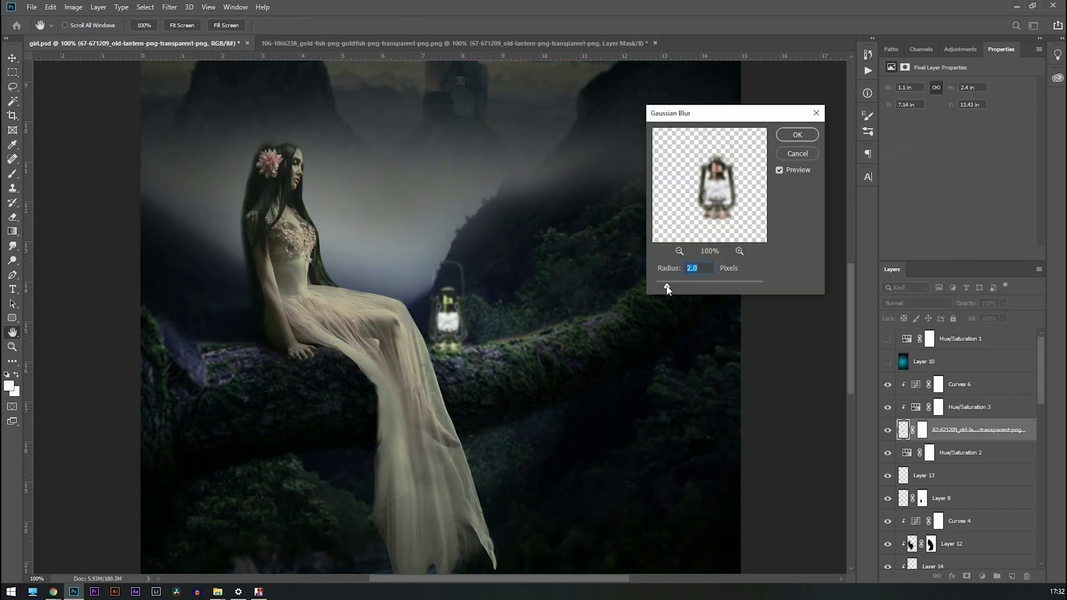
key("Return")
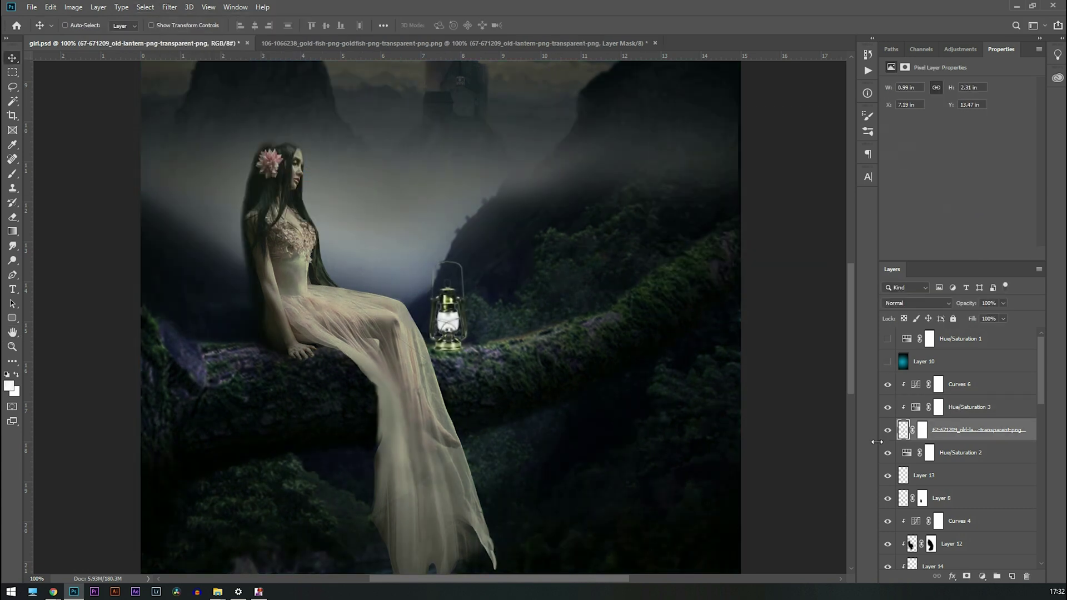
left_click(916, 405)
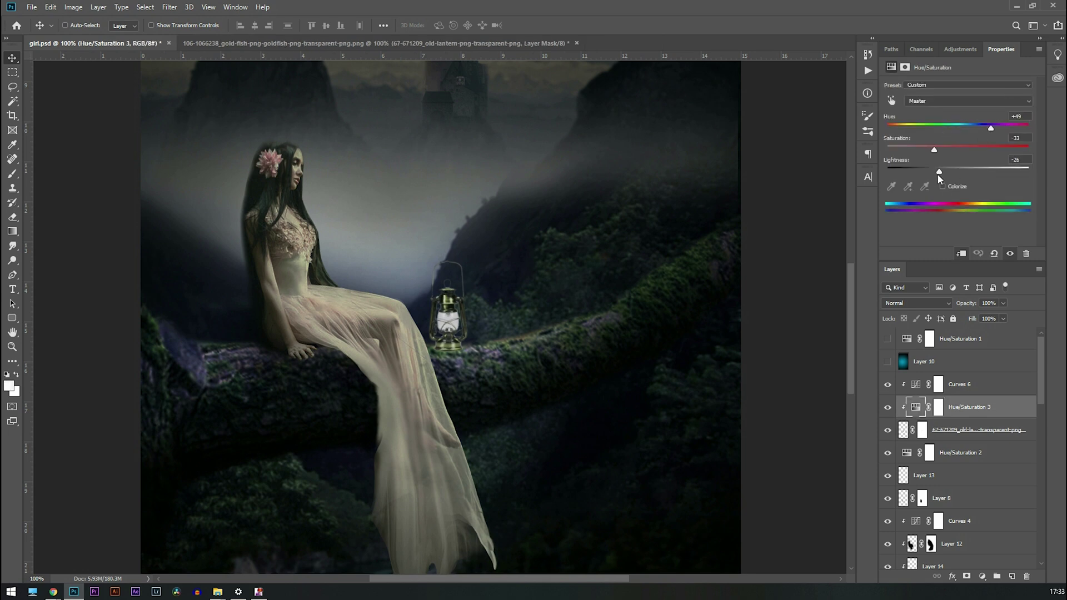
left_click_drag(897, 132, 890, 132)
Add a new layer for the lantern's flame light, pick a warm colour and move the layer up above Curves 6.
left_click(967, 430)
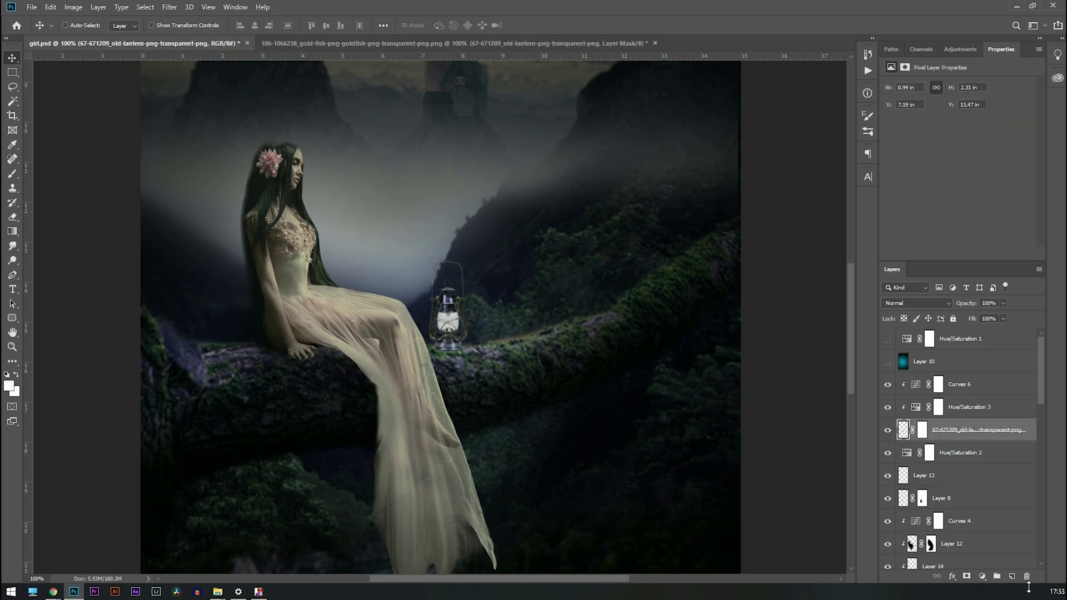
left_click(1011, 577)
left_click(9, 385)
left_click(739, 353)
left_click(708, 222)
left_click_drag(739, 350, 739, 349)
left_click(824, 218)
key("ctrl+bracketright")
key("ctrl+bracketright")
key("ctrl+z")
Pick a light orange, dab a glow over the lantern's glass and adjust the glow layer's opacity and blend mode.
left_click(9, 386)
left_click(660, 225)
left_click(828, 217)
left_click(449, 324)
left_click_drag(1003, 318, 1008, 318)
left_click(916, 303)
left_click(909, 346)
On a new layer on top of the lantern layers, dab a very large pale orange glow centred on the lantern and set it to Soft Light.
left_click(1012, 577)
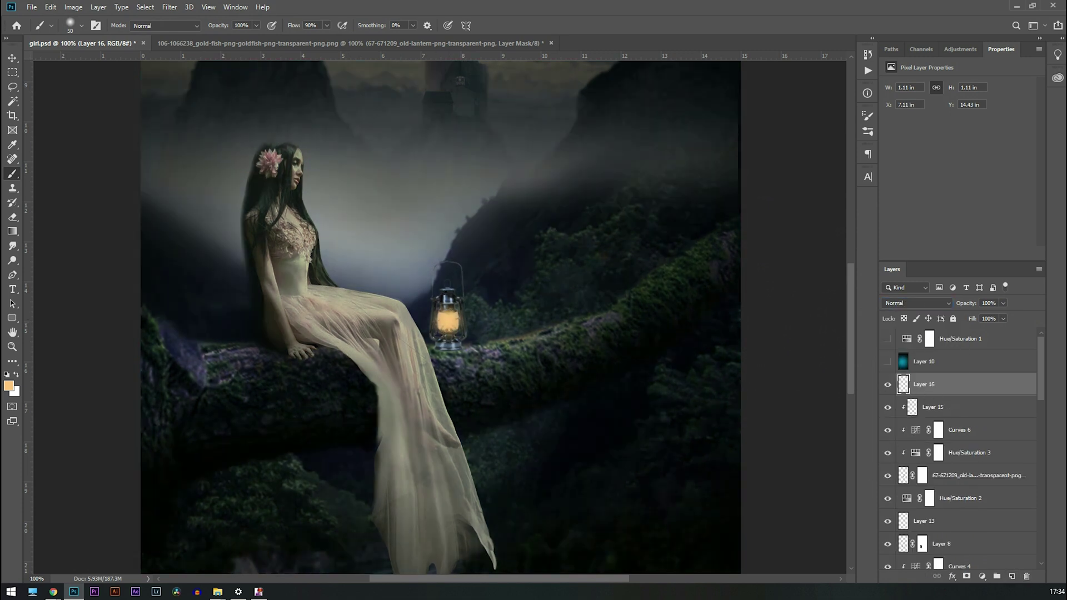
left_click(1011, 576)
left_click(8, 386)
left_click(654, 226)
left_click(837, 218)
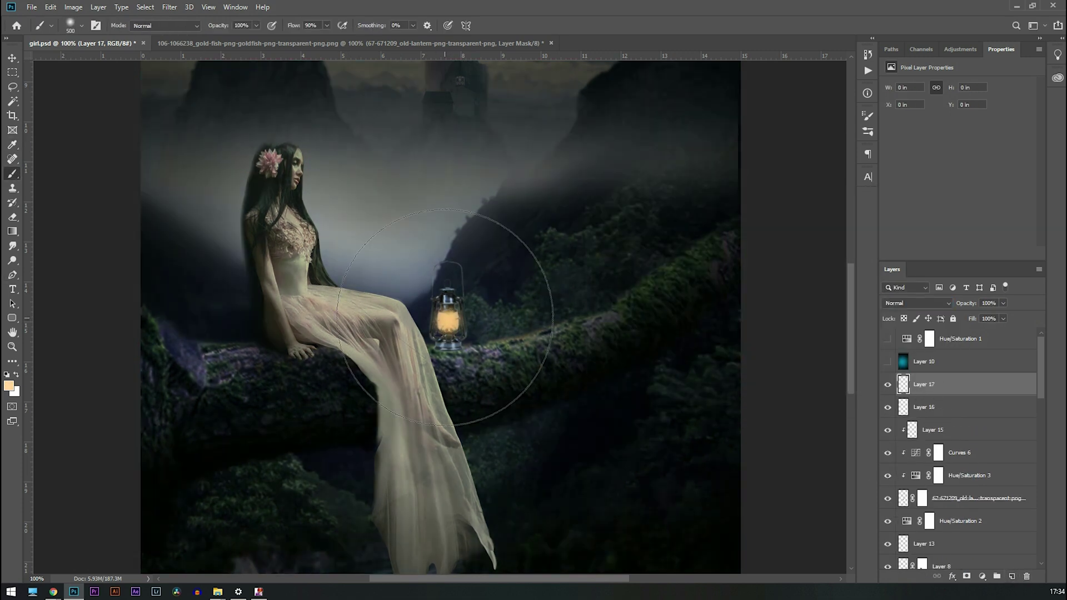
key("bracketright")
key("bracketright")
key("bracketright")
key("bracketright")
key("bracketright")
key("bracketright")
key("bracketright")
key("bracketright")
key("bracketright")
key("bracketright")
key("bracketright")
key("bracketright")
key("bracketright")
left_click(448, 317)
left_click(919, 304)
left_click(899, 446)
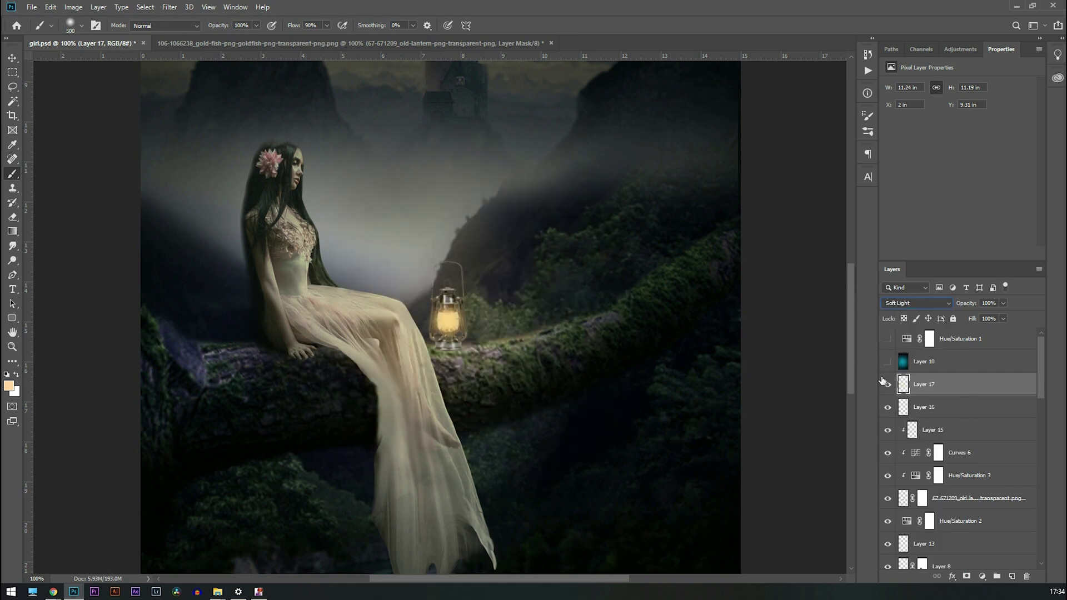
left_click(887, 362)
left_click(887, 363)
Paint black with a small soft brush on the lantern's layer mask to blend its base into the moss.
left_click(923, 498)
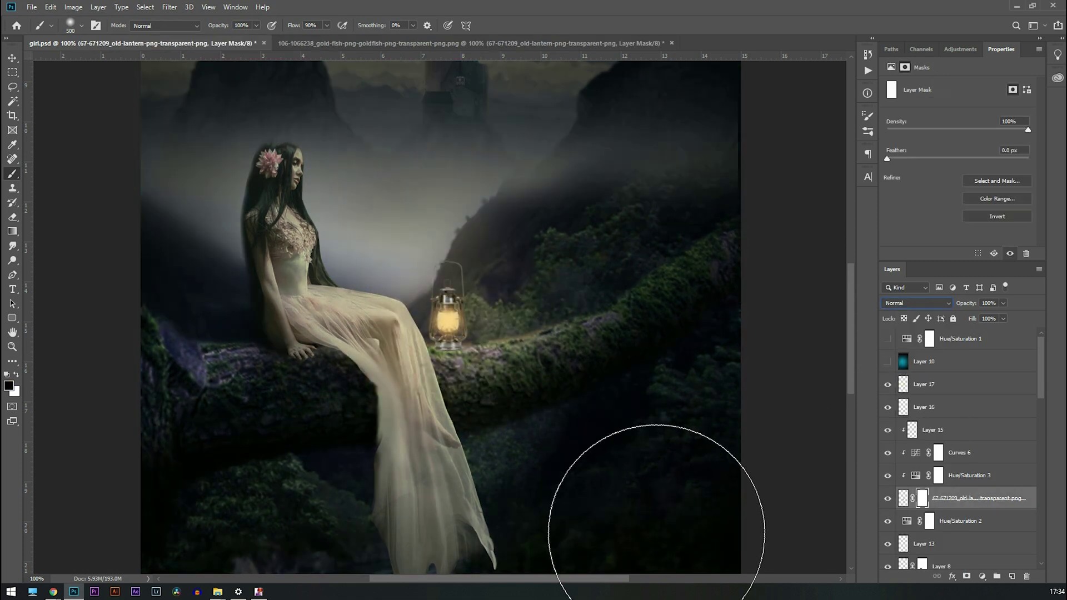
scroll(439, 317, "up", 4)
left_click_drag(489, 484, 460, 301)
key("bracketleft")
key("bracketleft")
key("bracketleft")
key("bracketleft")
key("bracketleft")
key("bracketleft")
key("bracketleft")
key("bracketleft")
key("bracketleft")
key("bracketleft")
key("bracketleft")
key("bracketleft")
key("bracketleft")
key("bracketleft")
key("bracketleft")
key("bracketleft")
key("bracketleft")
key("bracketleft")
key("bracketleft")
left_click_drag(363, 284, 432, 332)
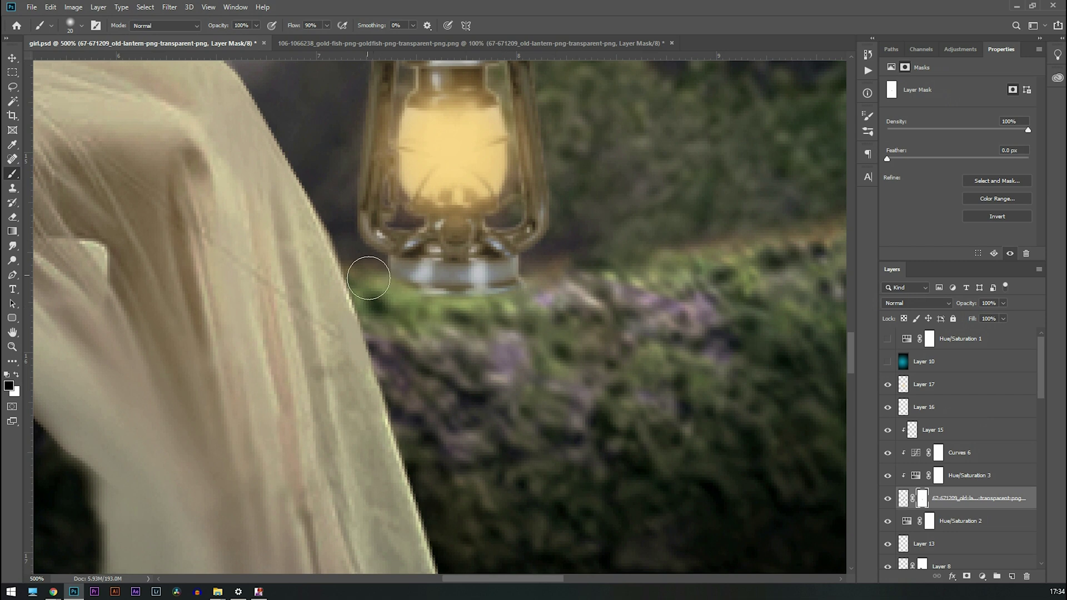
Dab a large orange glow over the lantern on Layer 18, redo the dab slightly lower and reduce the layer's opacity.
scroll(495, 341, "down", 6)
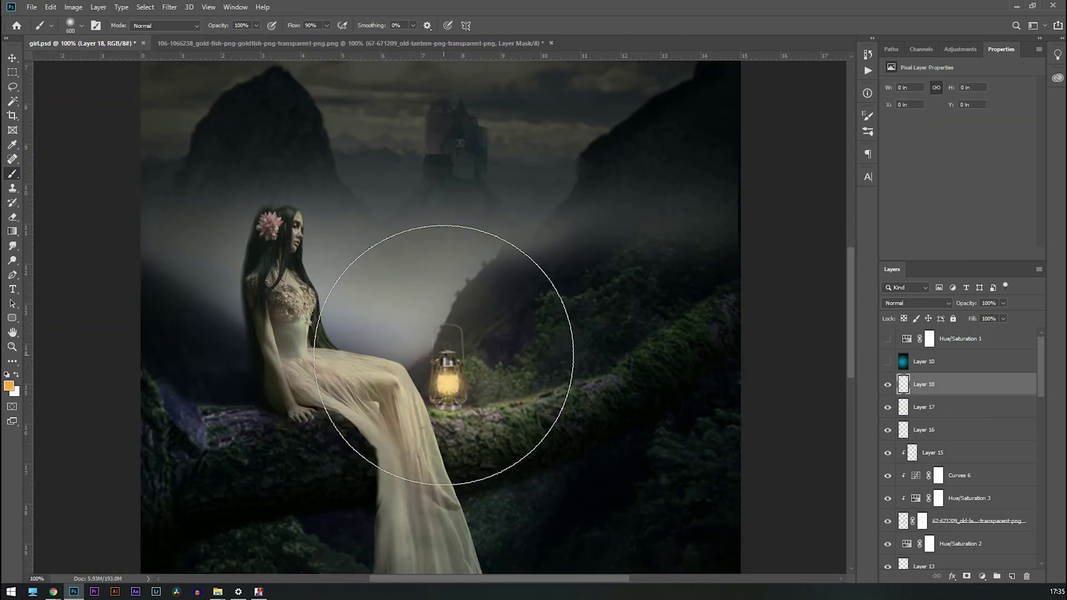
left_click(450, 378)
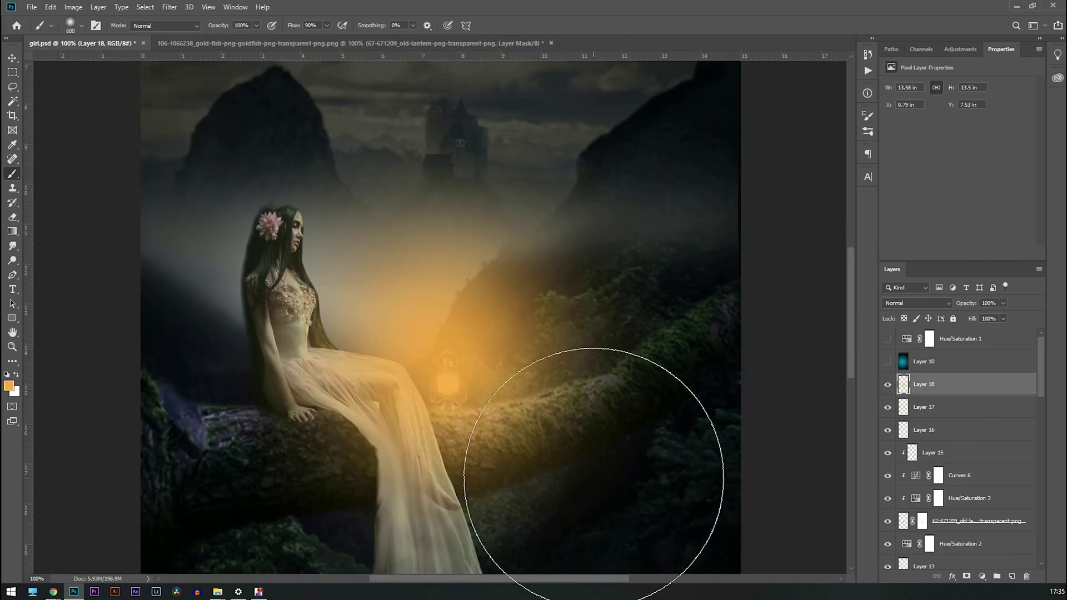
key("ctrl+z")
left_click(450, 378)
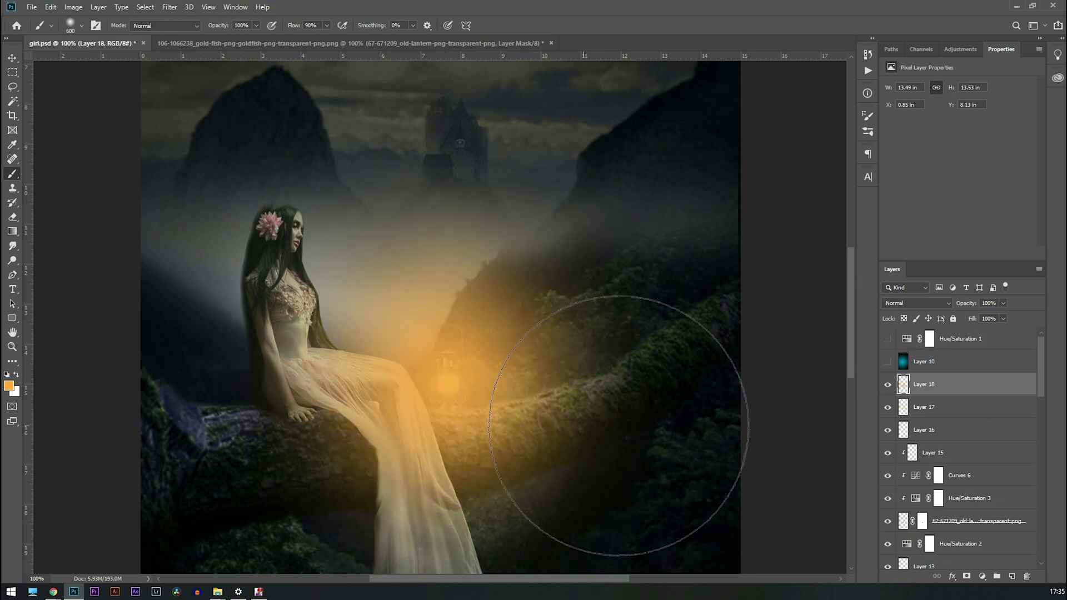
left_click(1003, 303)
left_click_drag(1007, 315, 977, 322)
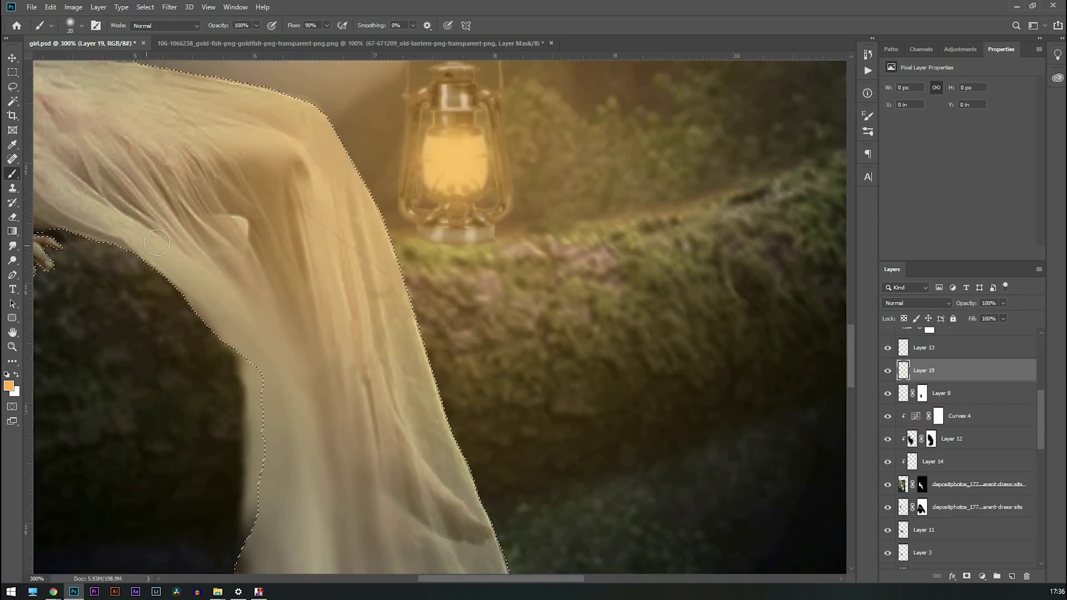
Paint orange rim light on Layer 19 along the dress edge facing the lantern, inside the selection of the girl.
left_click_drag(341, 117, 503, 561)
left_click_drag(535, 418, 495, 235)
left_click_drag(456, 347, 469, 397)
left_click_drag(328, 89, 630, 542)
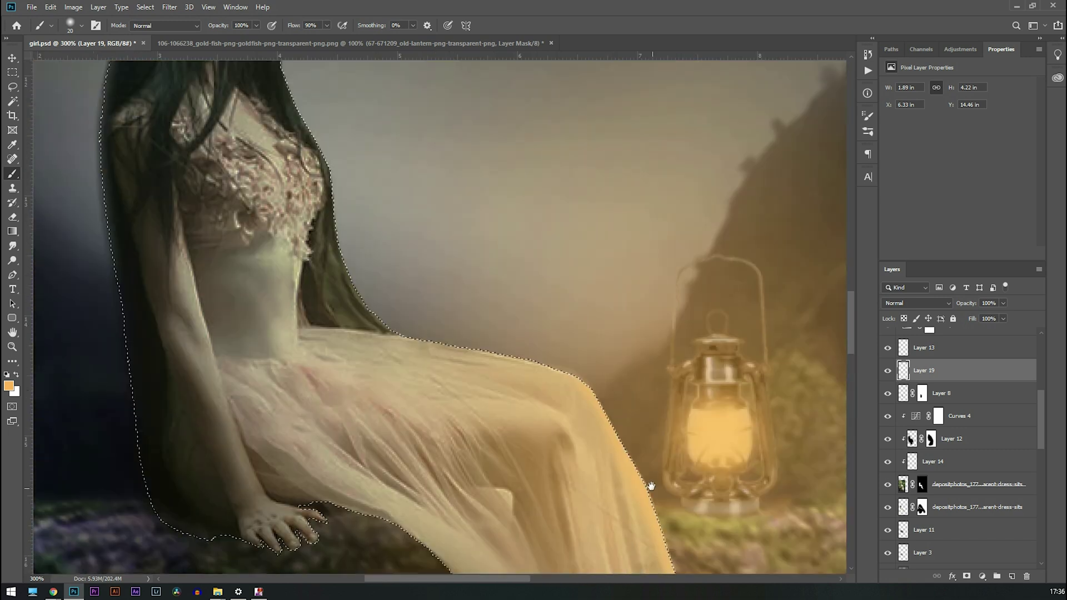
left_click_drag(624, 405, 519, 371)
scroll(520, 373, "down", 2)
scroll(528, 345, "right", 1)
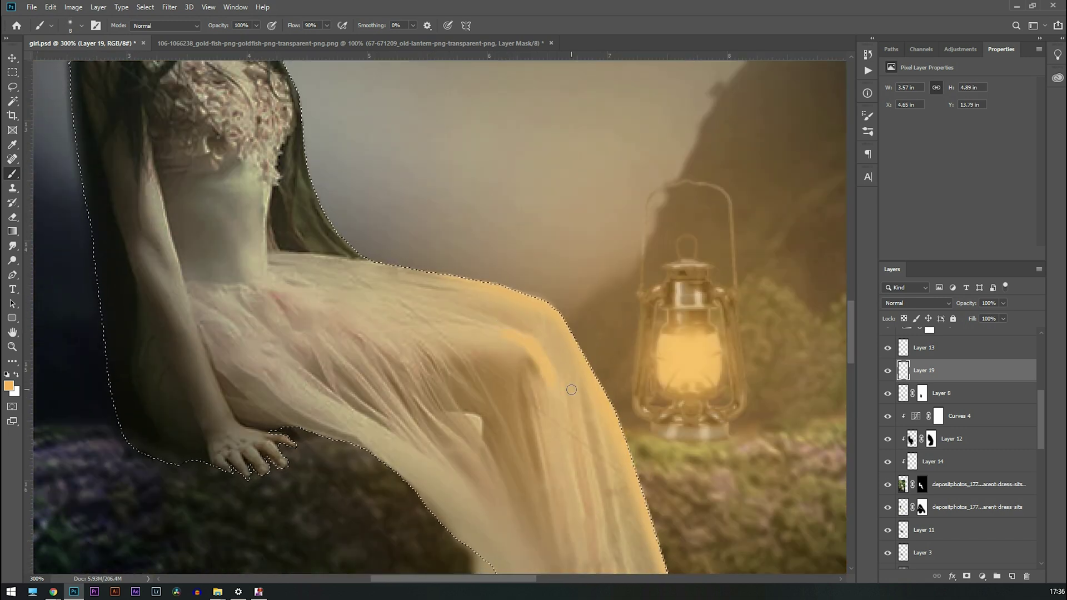
Paint orange highlights along the dress folds below the knee and near the lower leg on Layer 19.
left_click_drag(578, 399, 590, 523)
left_click_drag(609, 564, 540, 363)
left_click_drag(559, 412, 616, 477)
key("ctrl+minus")
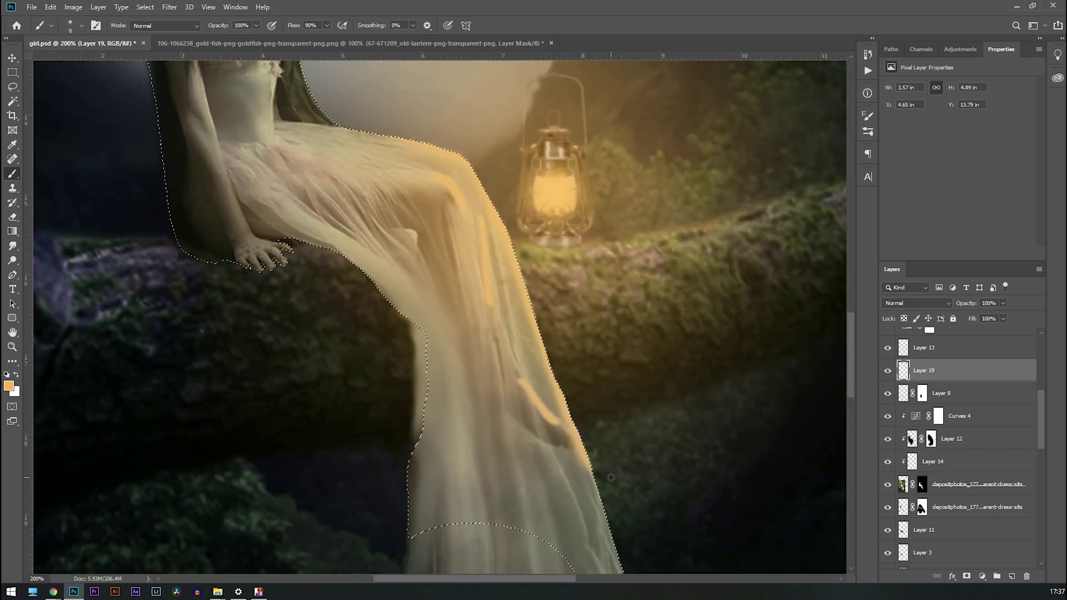
left_click_drag(480, 202, 434, 161)
mouse_move(426, 96)
left_mouse_down()
mouse_move(550, 276)
mouse_move(598, 381)
left_mouse_up()
left_click_drag(442, 215, 438, 154)
left_click_drag(612, 365, 513, 138)
left_click_drag(745, 357, 722, 327)
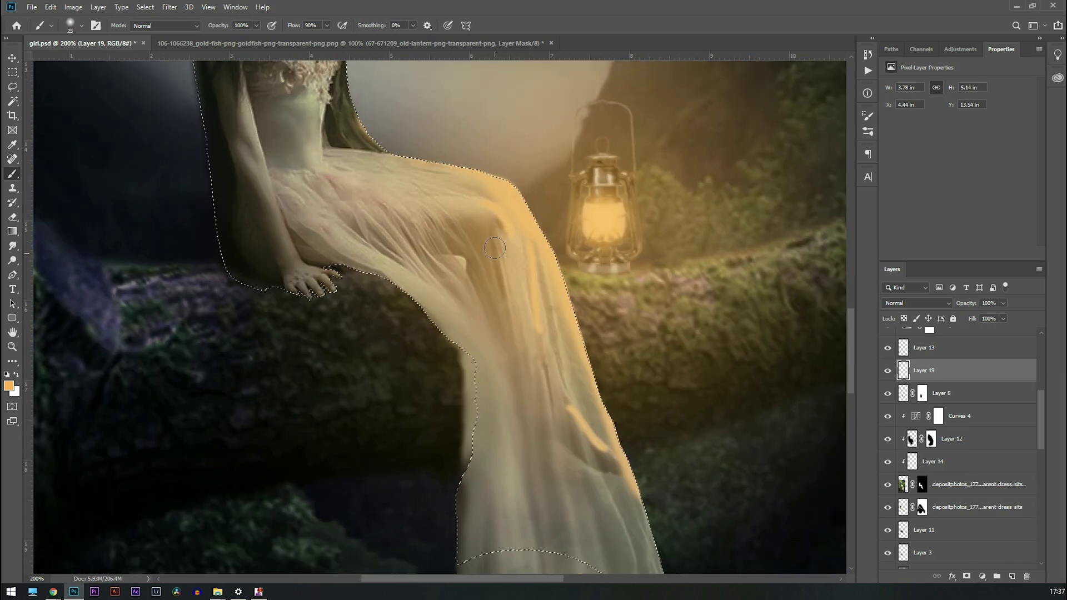
key("x")
key("d")
left_click_drag(471, 209, 495, 237)
key("ctrl+z")
left_click(967, 576)
left_click(888, 372)
left_click(889, 376)
key("ctrl+z")
Add a mask to Layer 19, paint on it to soften the orange light on the dress and move the layer below Layer 8.
left_click(967, 576)
left_click_drag(496, 192, 507, 203)
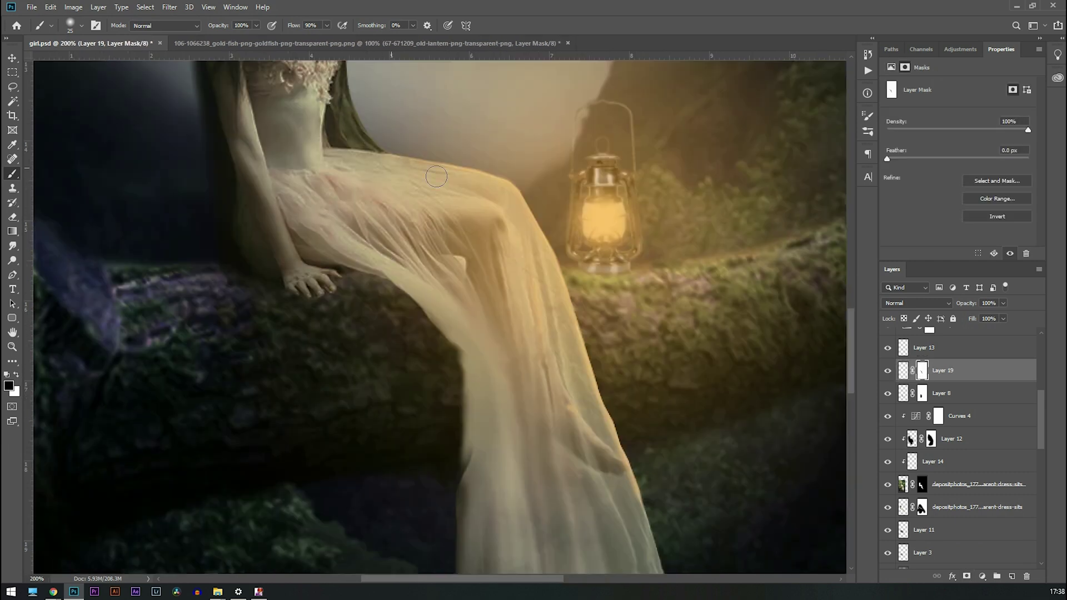
key("ctrl+[")
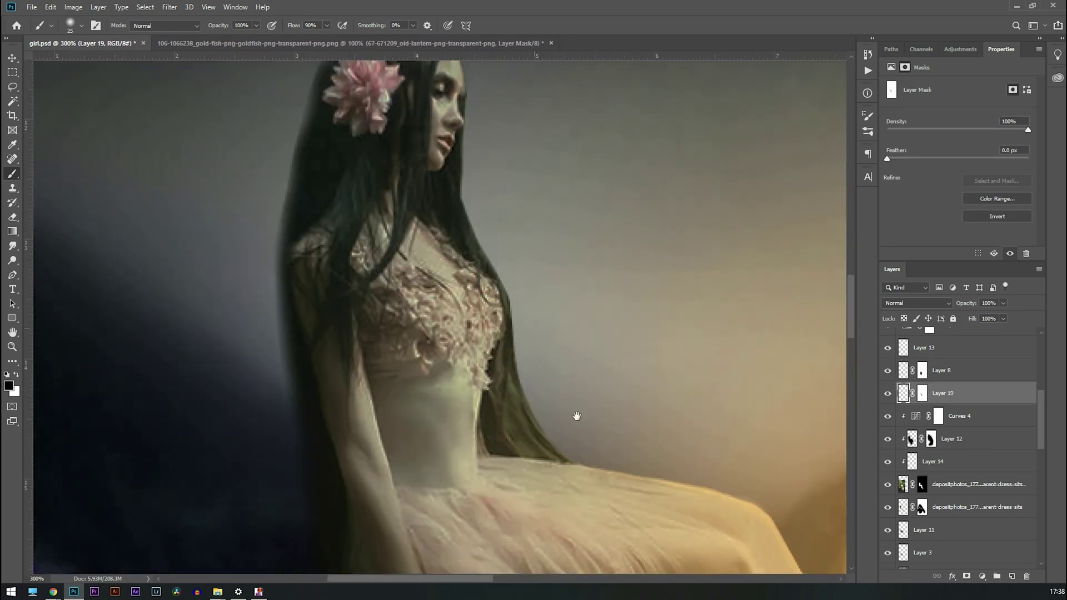
Add a layer mask to Layer 20, which holds the orange light on the girl's face.
left_click(542, 480, "ctrl")
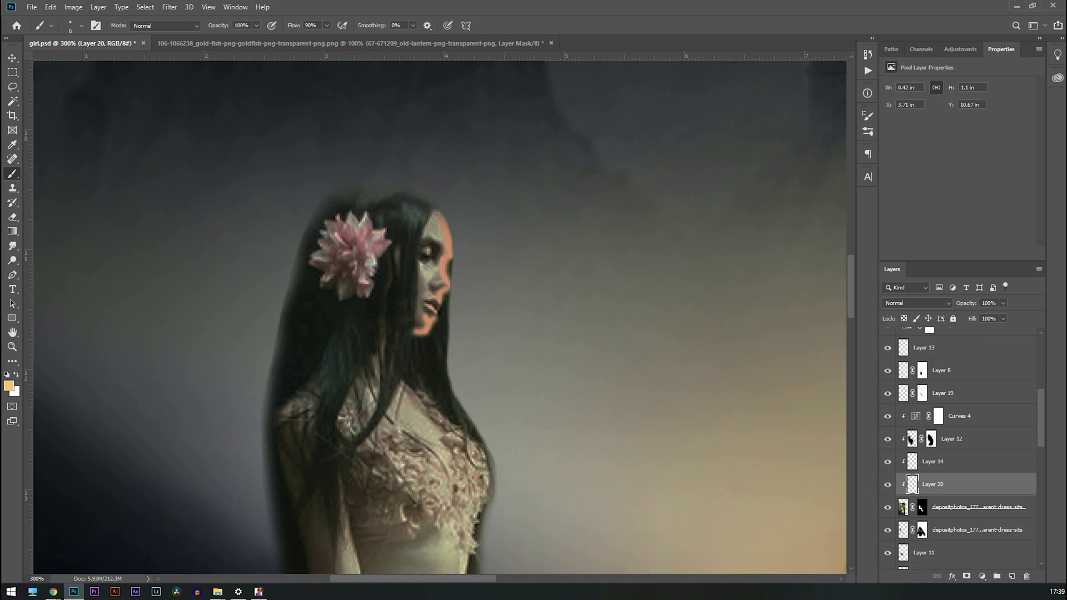
left_click(967, 576)
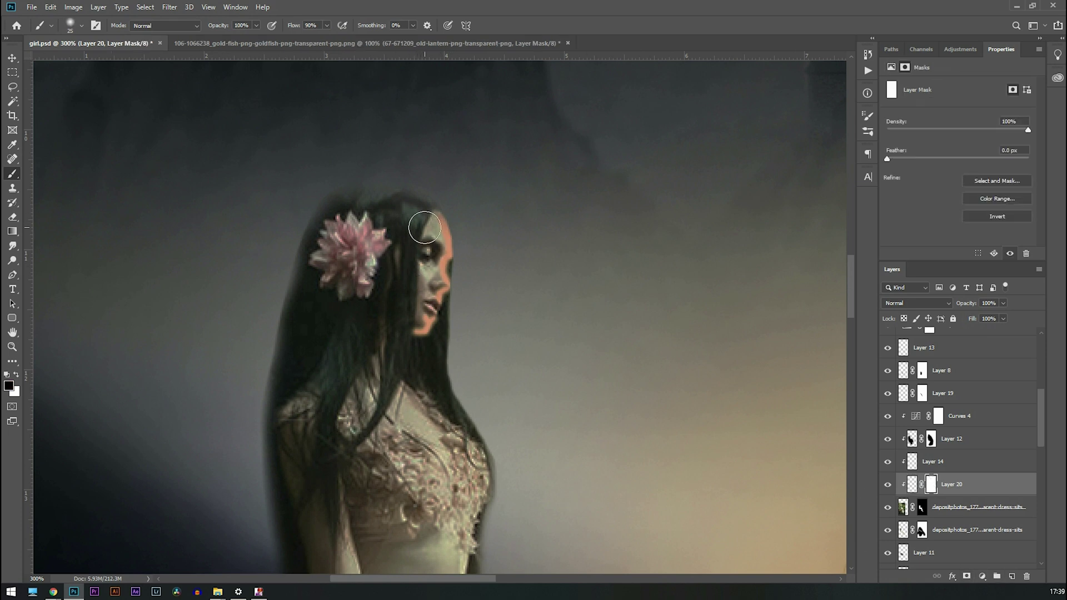
key("ctrl+1")
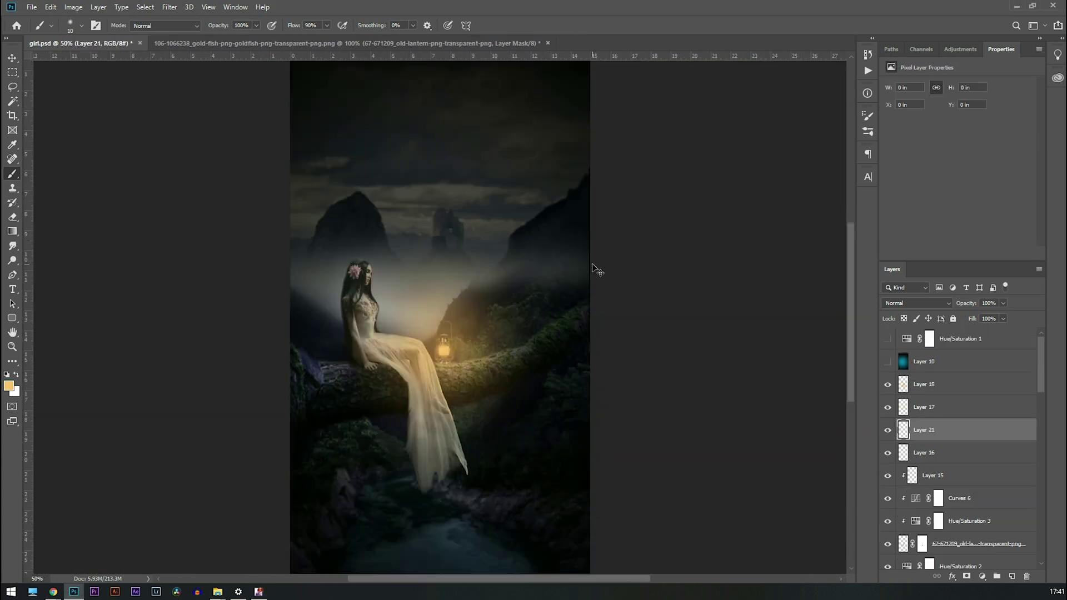
Create a new empty layer directly beneath Layer 16.
key("ctrl+plus")
key("ctrl+plus")
key("ctrl+minus")
left_click(903, 454)
left_click(1012, 576, "ctrl")
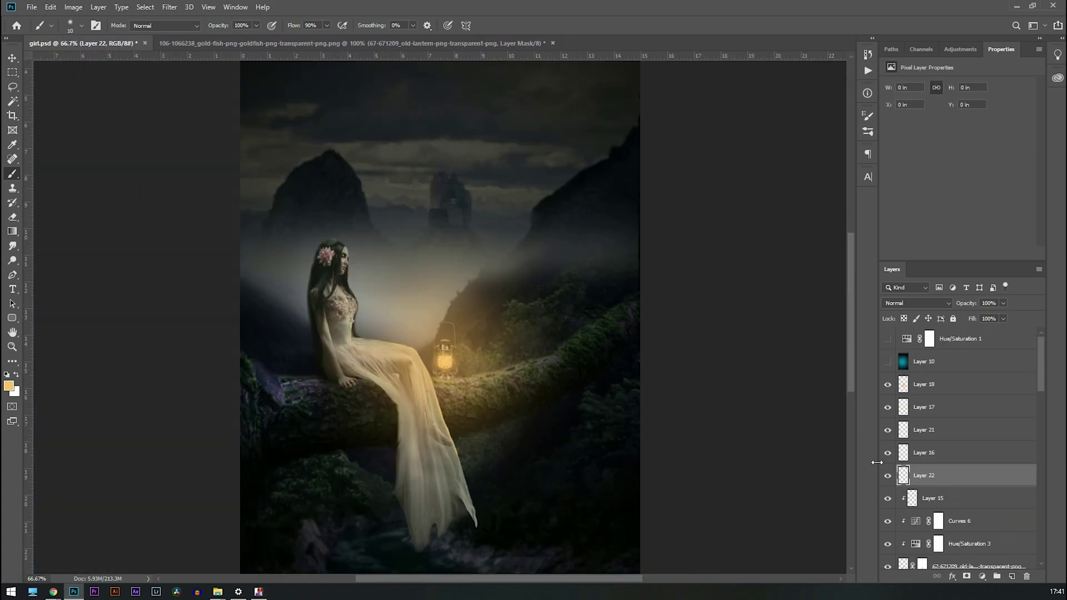
Paint soft black shading along the lower left side of the canvas on Layer 22 with a 900 px brush.
key("]")
key("]")
key("]")
key("]")
key("]")
key("]")
key("]")
key("]")
key("]")
key("]")
key("]")
key("]")
key("]")
key("]")
key("]")
key("]")
key("]")
key("]")
key("]")
key("]")
left_click_drag(292, 365, 229, 493)
key("ctrl+minus")
key("ctrl+minus")
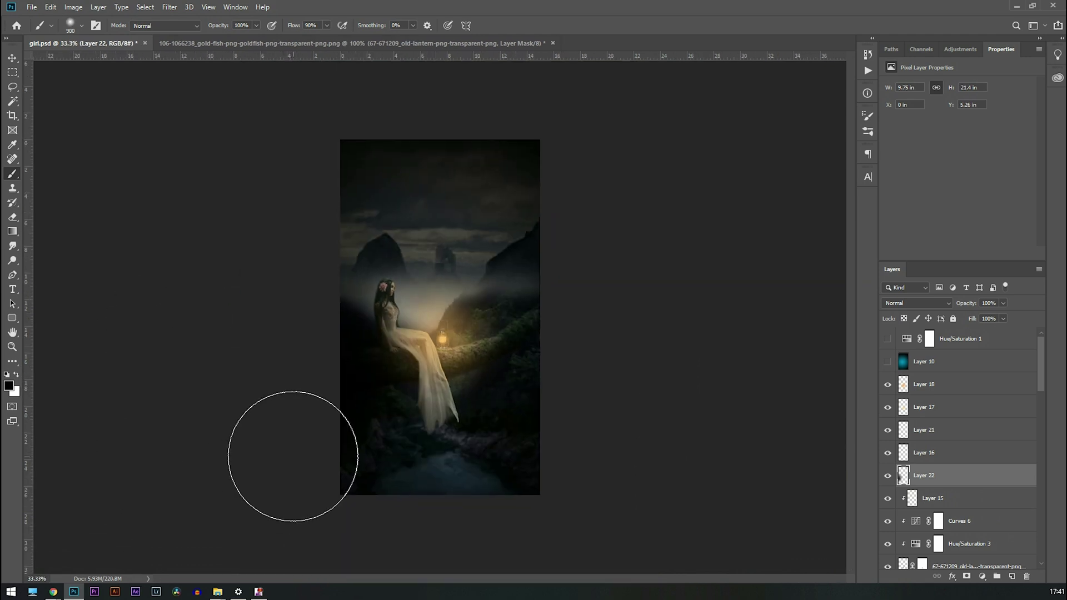
Paint soft black across the upper part of the sky on Layer 22 and lower the layer's opacity.
mouse_move(533, 189)
left_mouse_down()
mouse_move(324, 167)
mouse_move(307, 146)
left_mouse_up()
left_click_drag(435, 192, 413, 183)
left_click_drag(1003, 304, 980, 315)
key("ctrl+plus")
key("ctrl+plus")
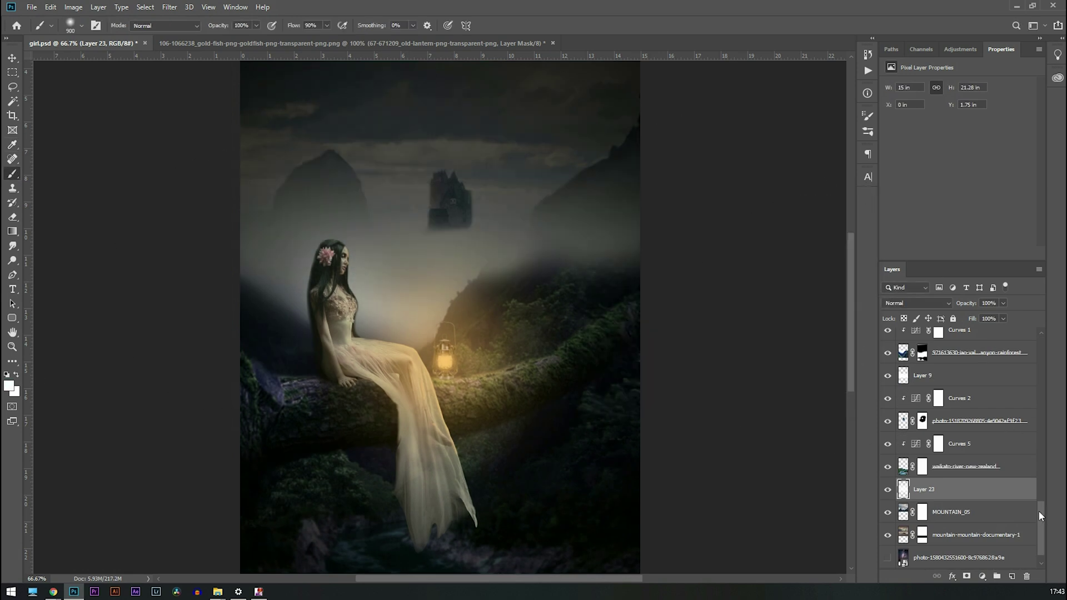
Move the mist on Layer 23 directly below Layer 9, above Curves 2, and set its opacity to 57%.
left_click_drag(1041, 516, 1041, 524)
left_click_drag(964, 467, 943, 365)
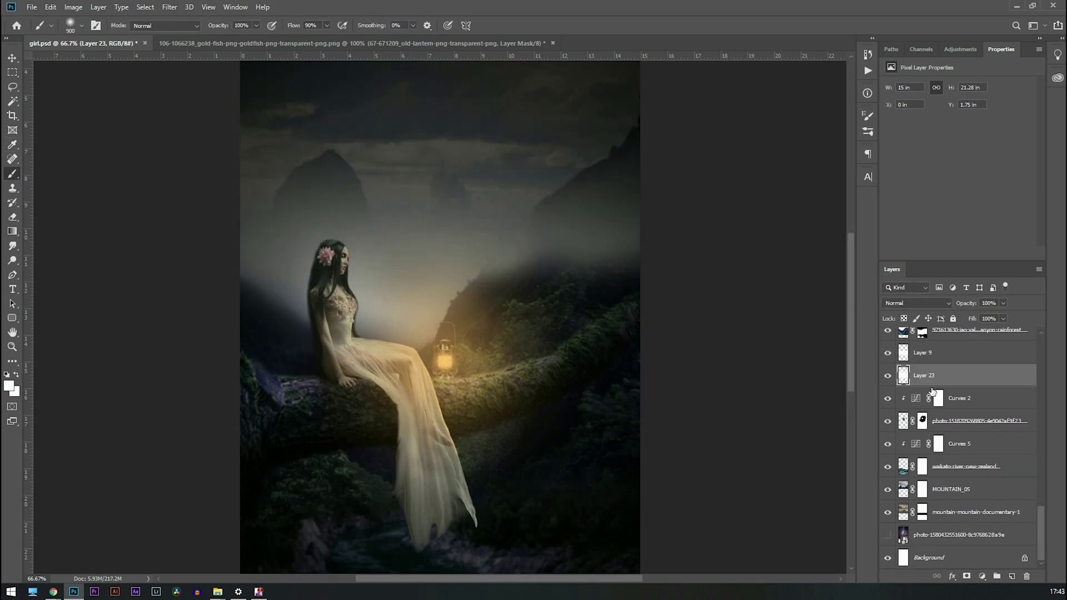
left_click_drag(1003, 304, 982, 316)
left_click(886, 422)
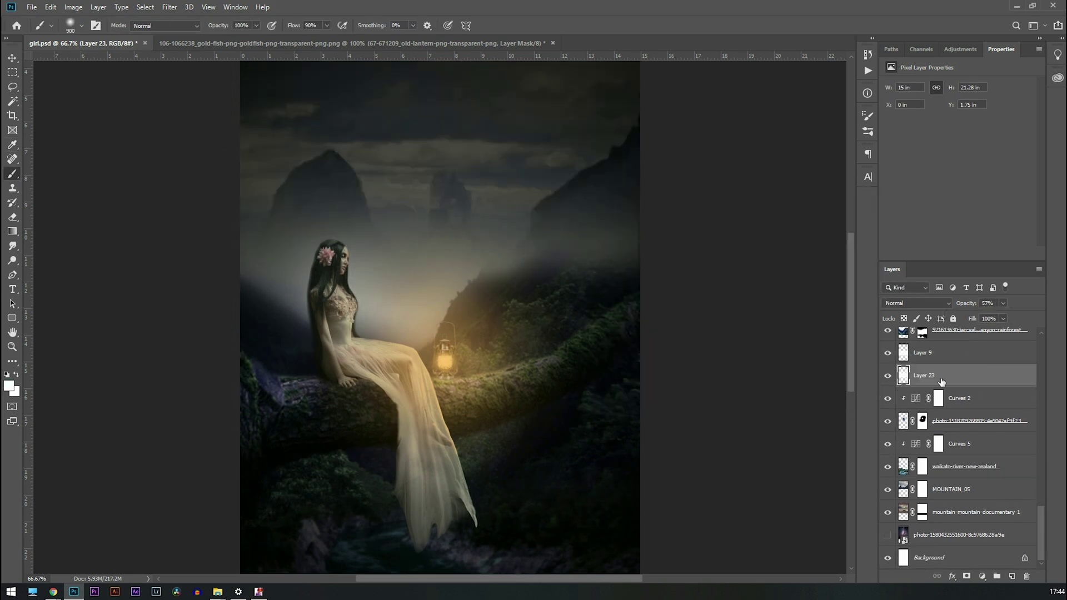
Add a layer mask to Layer 23 and paint out the mist over the right-hand hillside.
left_click(967, 576)
key("[")
left_click(612, 308)
Apply a Gaussian Blur to the distant castle photo layer.
left_click(903, 420)
left_click(169, 7)
left_click(334, 177)
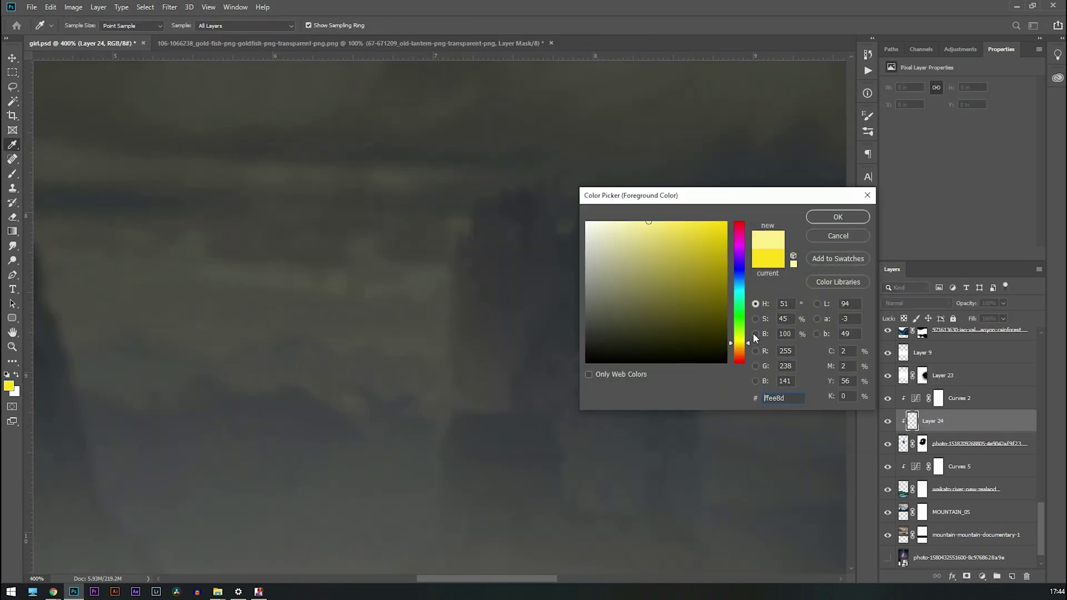
Choose a light orange foreground colour and paint small glowing window lights on the castle on Layer 24.
left_click_drag(748, 343, 741, 352)
left_click(846, 220)
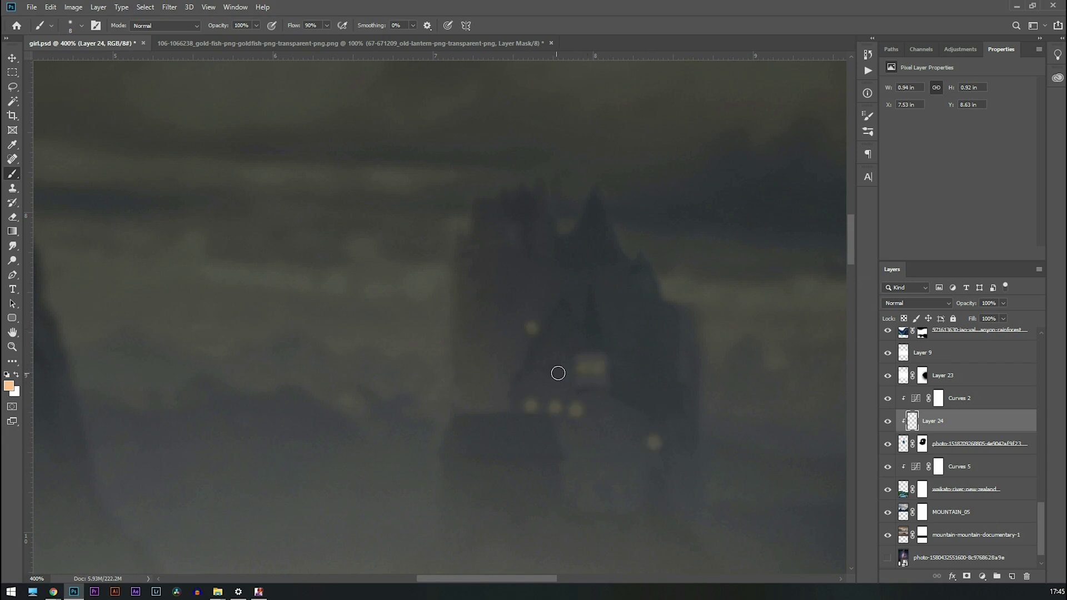
scroll(559, 372, "down", 7)
scroll(556, 505, "up", 2)
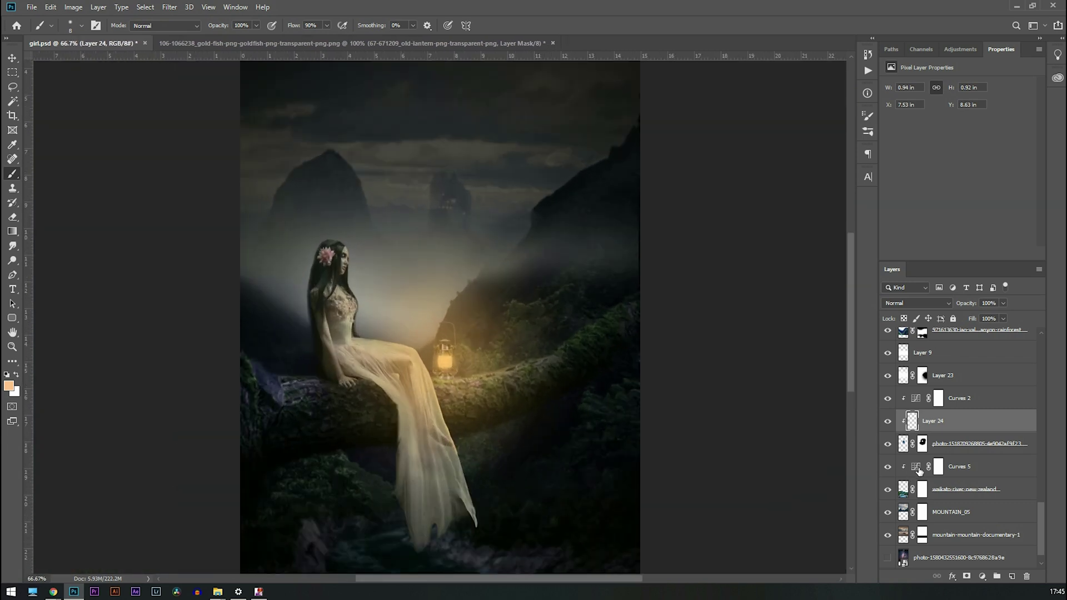
Set the blend mode of the castle lights on Layer 24 to Overlay.
left_click(917, 303)
left_click(911, 414)
scroll(939, 439, "up", 5)
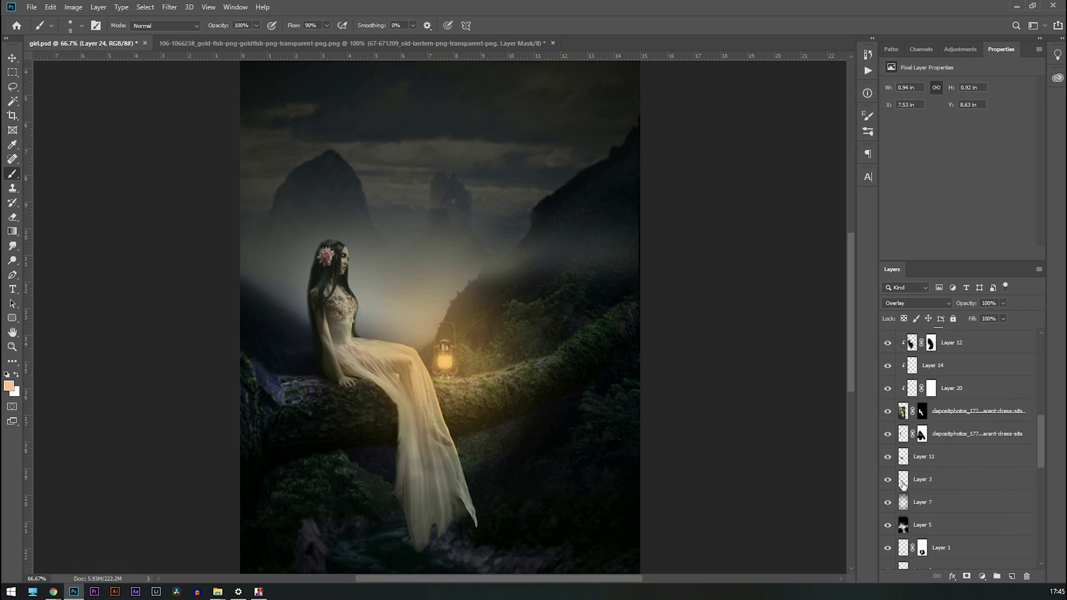
left_click(1012, 577)
scroll(967, 473, "down", 5)
key("Delete")
left_click(887, 423)
left_click(887, 423)
Create a new layer above Layer 3 and move it down below Layer 3.
left_click_drag(1041, 531, 1039, 340)
scroll(991, 439, "down", 5)
left_click(991, 439)
left_click(952, 481)
left_click(1012, 576)
left_click_drag(967, 480, 969, 512)
Paint soft black shadow at 19% opacity on the branch left of the girl on Layer 25 and raise the layer above Layer 3.
key("d")
key("bracketright")
key("bracketright")
key("bracketright")
key("bracketright")
key("bracketright")
key("bracketright")
key("bracketright")
key("bracketright")
key("bracketright")
key("bracketright")
key("bracketright")
key("bracketright")
key("bracketright")
key("bracketright")
key("bracketright")
mouse_move(281, 398)
left_mouse_down()
mouse_move(327, 392)
mouse_move(319, 405)
mouse_move(230, 400)
left_mouse_up()
key("ctrl+bracketright")
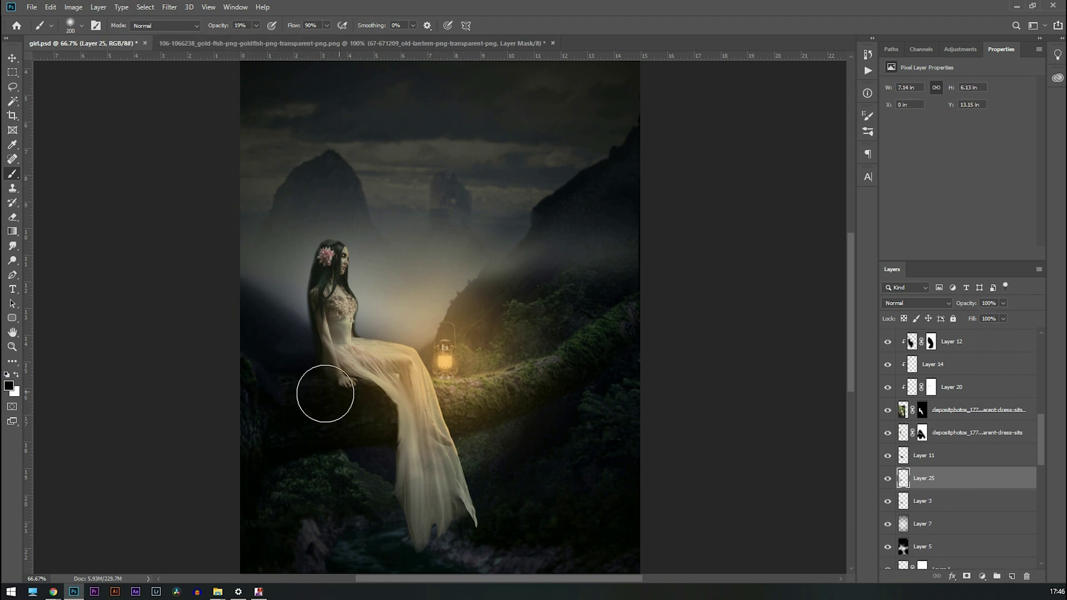
left_click(888, 479)
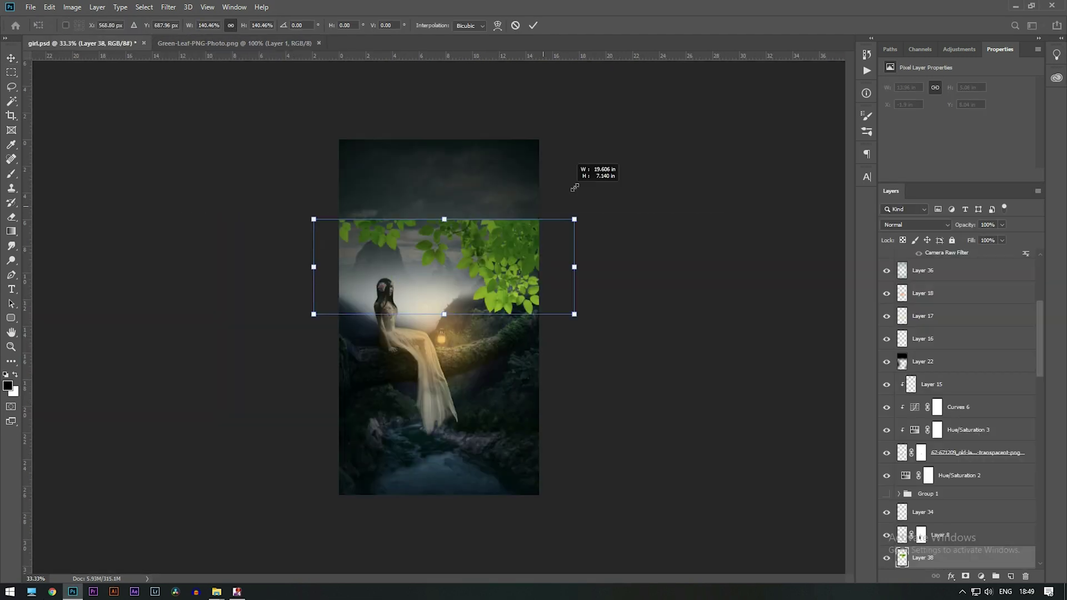
Transform the green leaves on Layer 38 and place them over the canvas's upper left area.
left_click_drag(432, 233, 379, 239)
left_click_drag(441, 146, 431, 159)
left_click_drag(368, 242, 367, 221)
key("Return")
Transform the leaves on Layer 38 again so the foliage hangs down along the canvas's left edge.
key("ctrl+plus")
key("ctrl+plus")
key("ctrl+t")
key("ctrl+minus")
left_click_drag(520, 131, 499, 160)
left_click_drag(412, 233, 415, 198)
key("Return")
Add a Brightness/Contrast adjustment clipped to the leaves, strongly lowering brightness and raising contrast.
scroll(1022, 373, "down", 3)
left_click(981, 576)
left_click(1000, 416)
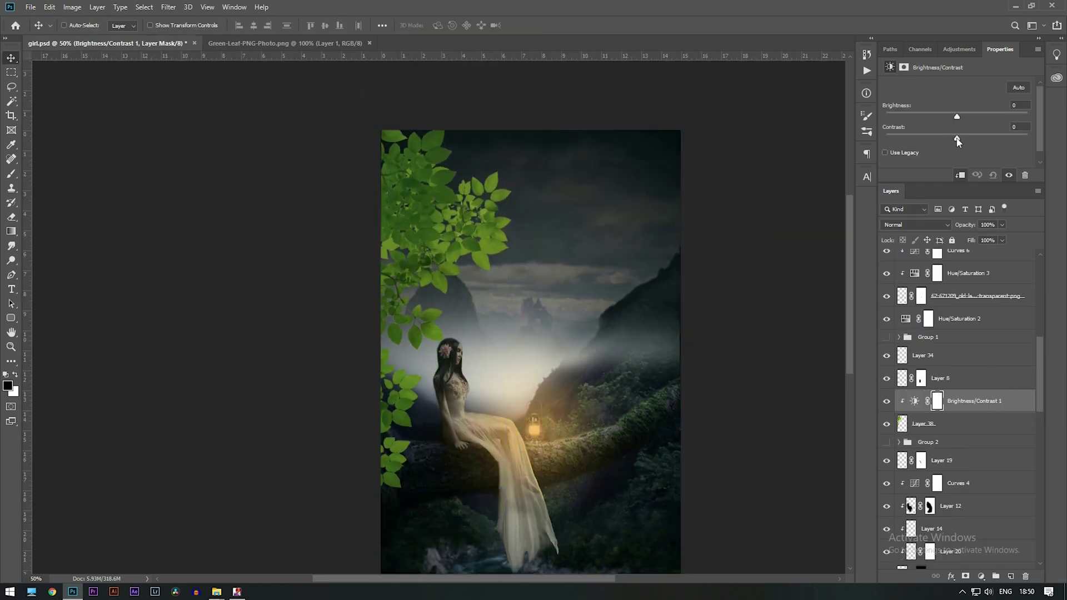
left_click_drag(973, 144, 987, 139)
left_click_drag(957, 117, 903, 118)
left_click_drag(987, 139, 1019, 143)
Create a new layer above Brightness/Contrast 1 and clip it to the leaves.
left_click(970, 425)
left_click(978, 401)
left_click(1011, 576)
left_click(945, 413, "alt")
Sample the lantern's warm glow colour and paint it over the leaves facing the light on Layer 39.
key("i")
left_click(535, 431)
key("b")
mouse_move(534, 311)
left_mouse_down()
mouse_move(488, 274)
mouse_move(450, 218)
left_mouse_up()
key("ctrl+z")
left_click_drag(411, 461, 525, 208)
Create Layer 40 clipped to the leaves and paint black over the outer leaves in the upper left with a 700 px brush.
left_click(1011, 577)
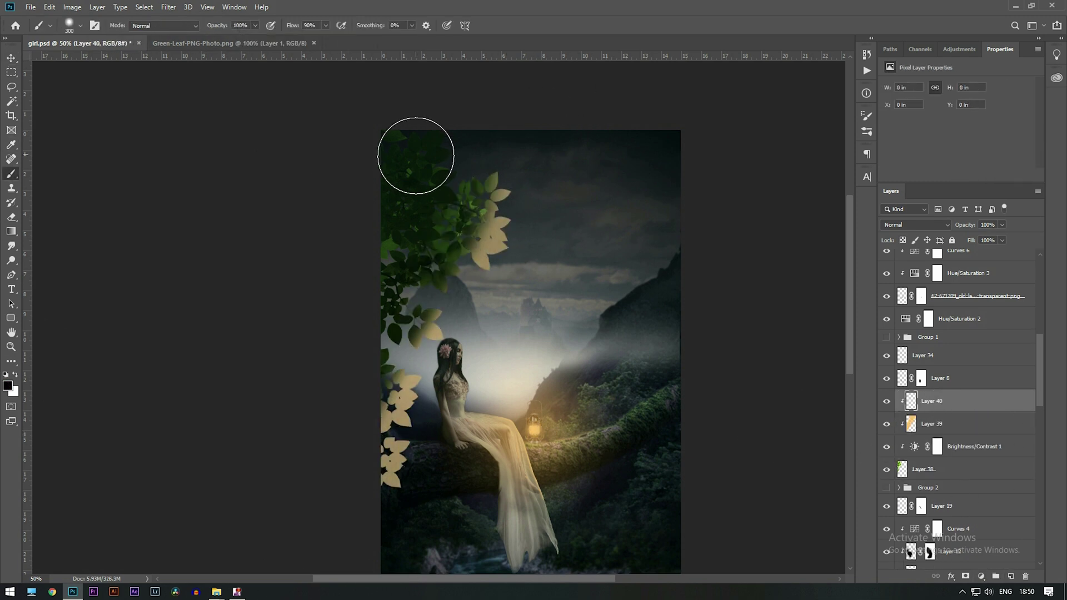
key("bracketright")
key("bracketright")
key("bracketright")
left_click_drag(378, 156, 277, 453)
Add a mask to Layer 39 and paint the orange light away from the outer upper left leaves.
left_click(932, 424)
left_click(965, 577)
mouse_move(360, 220)
left_mouse_down()
mouse_move(262, 388)
mouse_move(341, 277)
left_mouse_up()
Add a mask to Layer 40, try a stroke on it beside the leaf tips and undo the stroke.
left_click(939, 401)
left_click(966, 577)
left_click_drag(509, 239, 510, 318)
key("ctrl+z")
Paint on Layer 39's mask beside the inner leaf tips and make the layer's image active again.
left_click(929, 424)
key("x")
left_click_drag(561, 228, 564, 291)
left_click(910, 424)
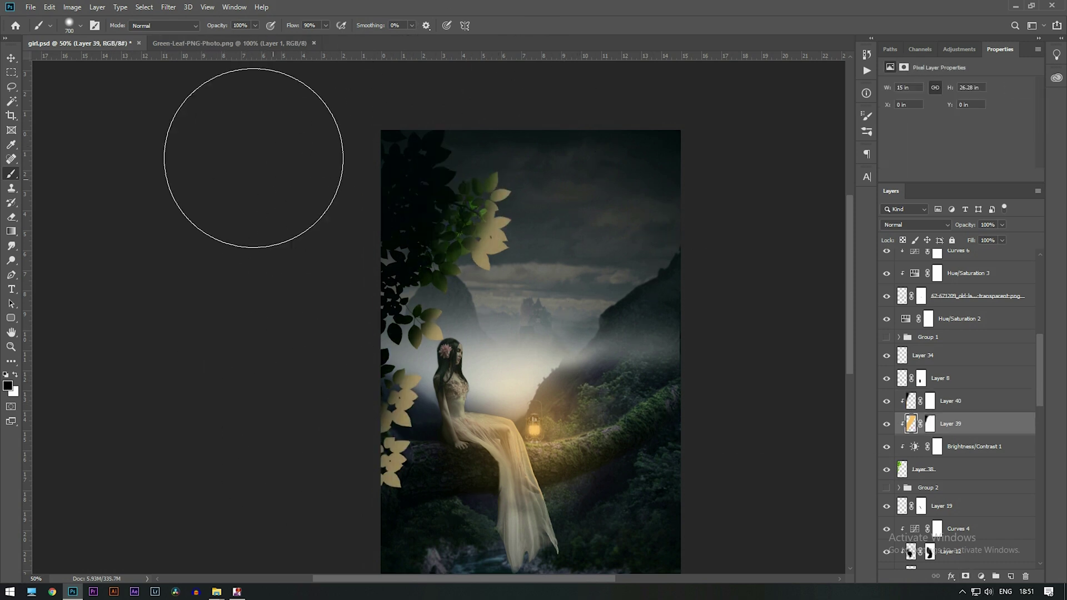
left_click(550, 395, "alt")
left_click_drag(517, 222, 387, 497)
key("ctrl+z")
With Layer 40 temporarily hidden, repaint the leaves on Layer 39 in a richer orange based on the lantern's colour.
left_click(886, 401)
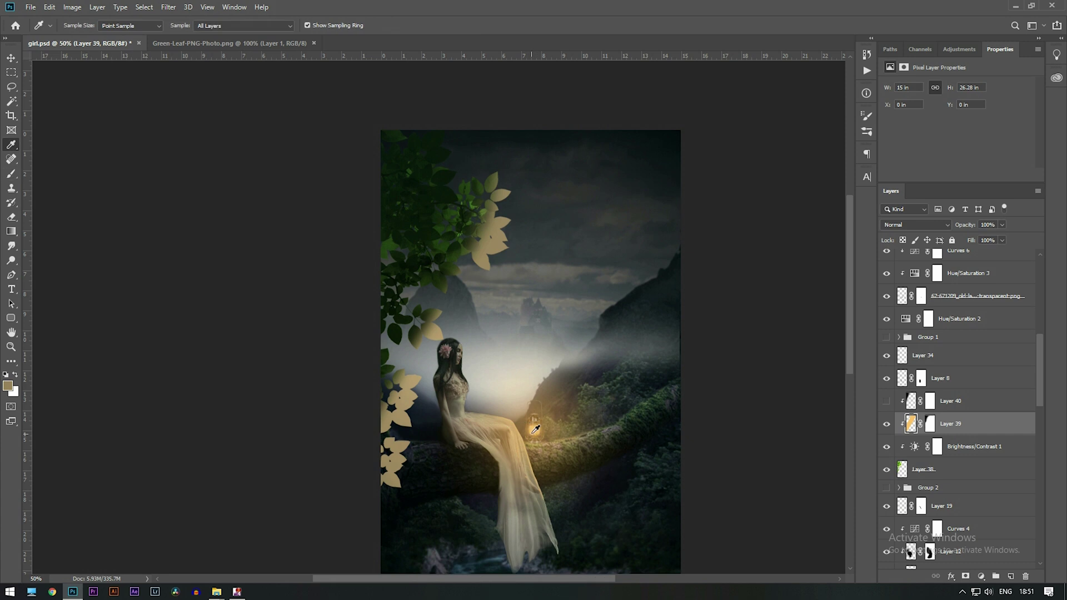
left_click(533, 428, "alt")
left_click_drag(516, 181, 383, 422)
left_click(8, 386)
left_click(268, 210)
left_click_drag(514, 205, 269, 597)
left_click(887, 402)
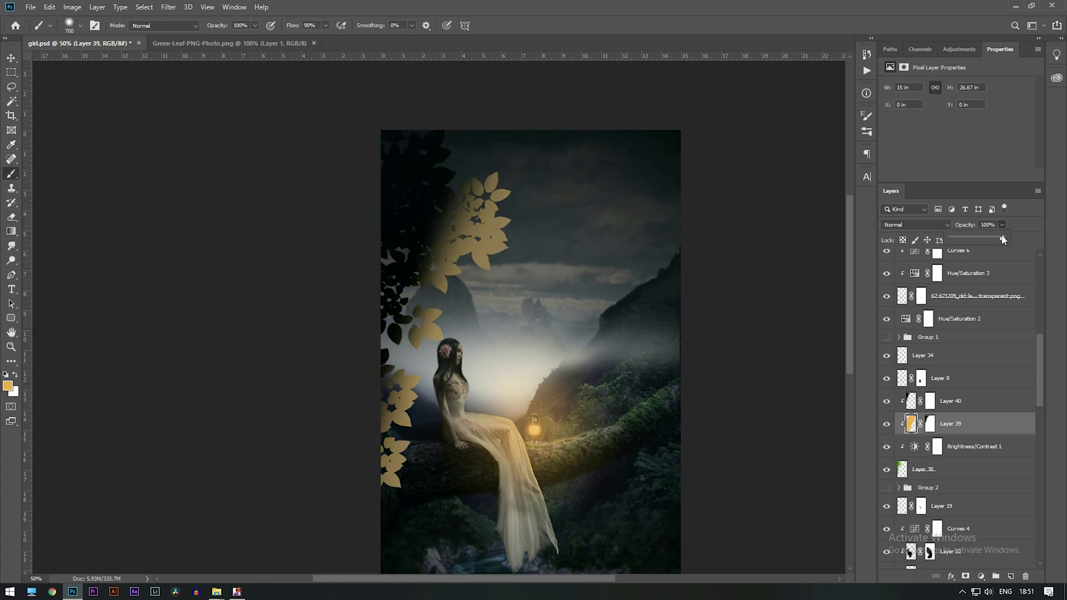
Lower the opacity of the orange leaf light on Layer 39 and restore the default brush colours.
left_click_drag(996, 241, 975, 241)
key("alt+bracketright")
key("d")
Apply a Gaussian Blur with a 3.5 pixel radius to the leaves on Layer 38.
left_click(964, 462)
left_click(72, 7)
mouse_move(169, 7)
mouse_move(189, 132)
left_click(334, 175)
left_click_drag(503, 119, 765, 131)
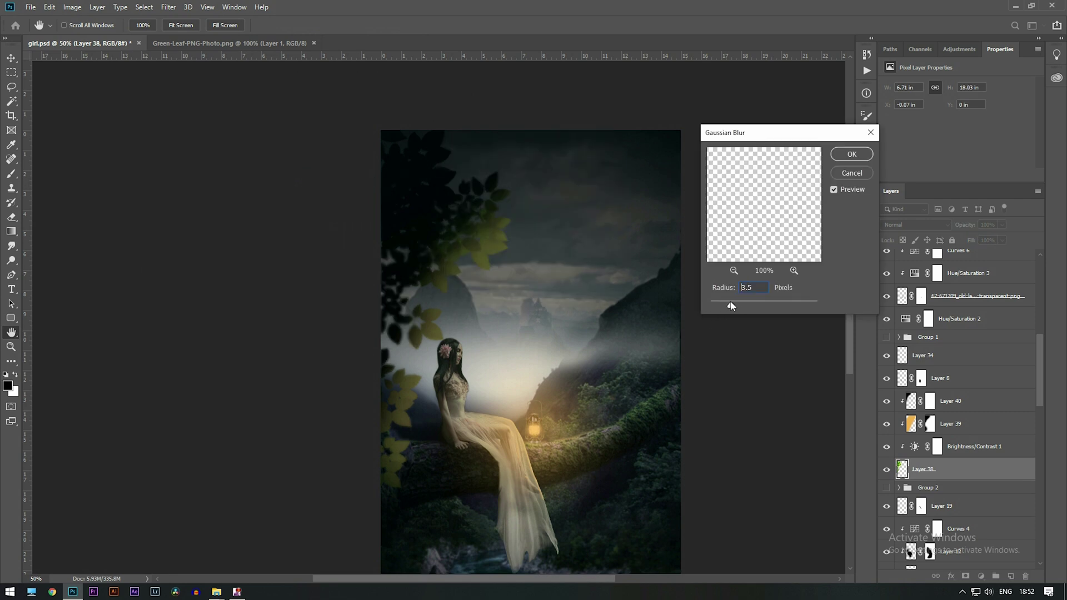
key("Return")
Add a Curves adjustment clipped to the leaves directly above Layer 38 and reshape its curve.
left_click(981, 576)
left_click(1000, 433)
left_click_drag(974, 165, 1007, 142)
Set the opacity of the orange light on Layer 39 to 26%.
scroll(911, 456, "down", 3)
left_click(913, 463)
left_click(1002, 365)
left_click_drag(1002, 378, 990, 378)
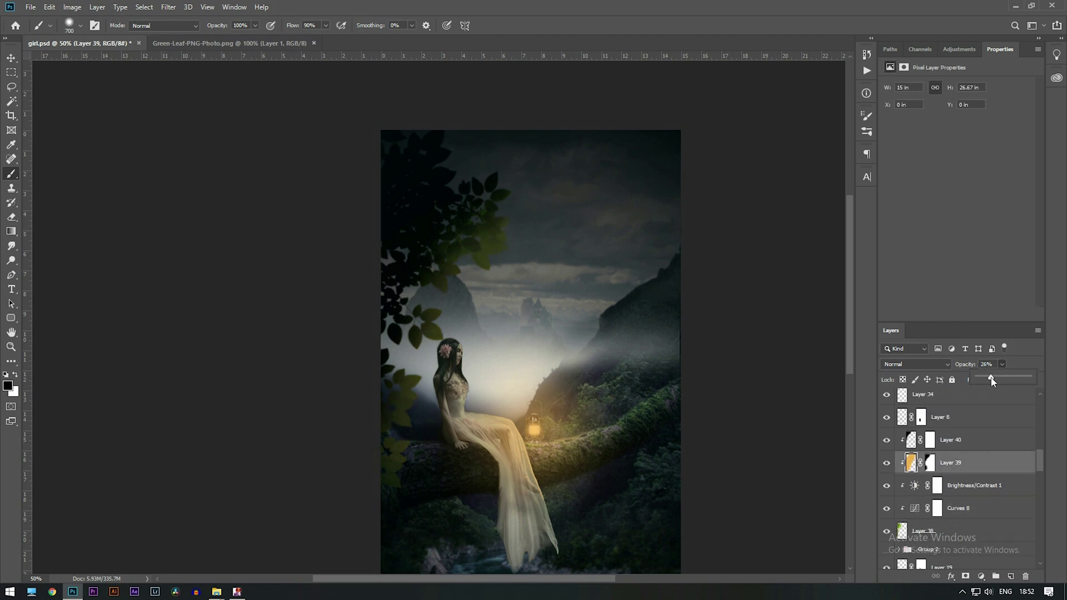
left_click_drag(970, 323, 970, 194)
left_click(31, 7)
left_click(42, 19)
left_click(569, 464)
left_click(30, 7)
left_click(72, 30)
double_click(520, 89)
Select the hair image's background with Color Range, invert the selection and turn it into a layer mask isolating the hair.
left_click(144, 7)
left_click(164, 117)
left_click(339, 183)
left_click(612, 116)
left_click(965, 576)
key("ctrl+z")
key("ctrl+shift+i")
left_click(966, 577)
Refine the hair mask in Select and Mask by brushing the refine-edge tool along the crown, loose strands and hair ends.
right_click(933, 271)
left_click(988, 357)
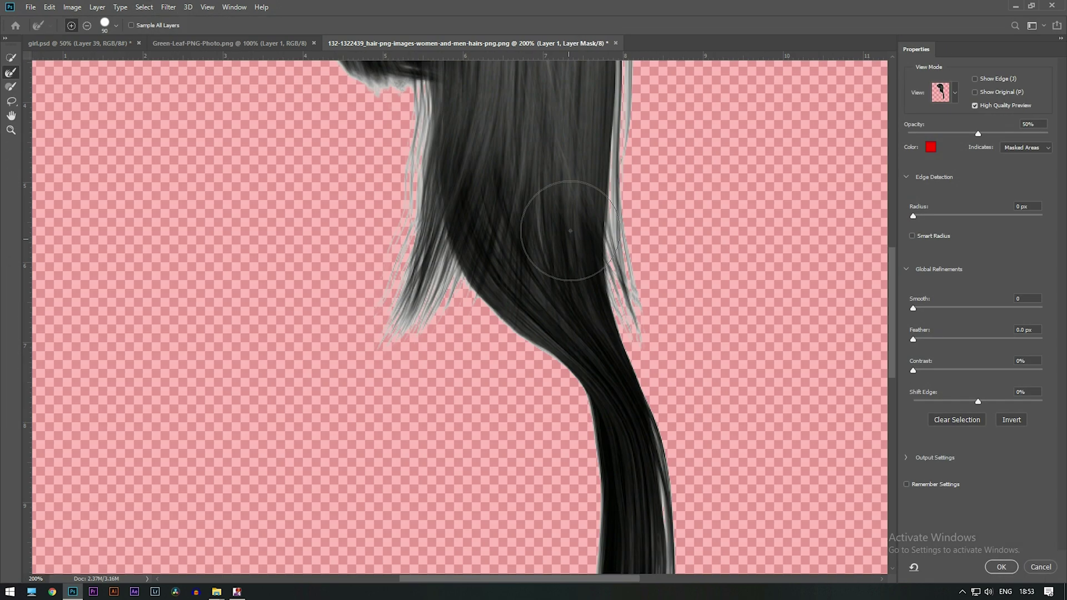
left_click_drag(550, 83, 636, 572)
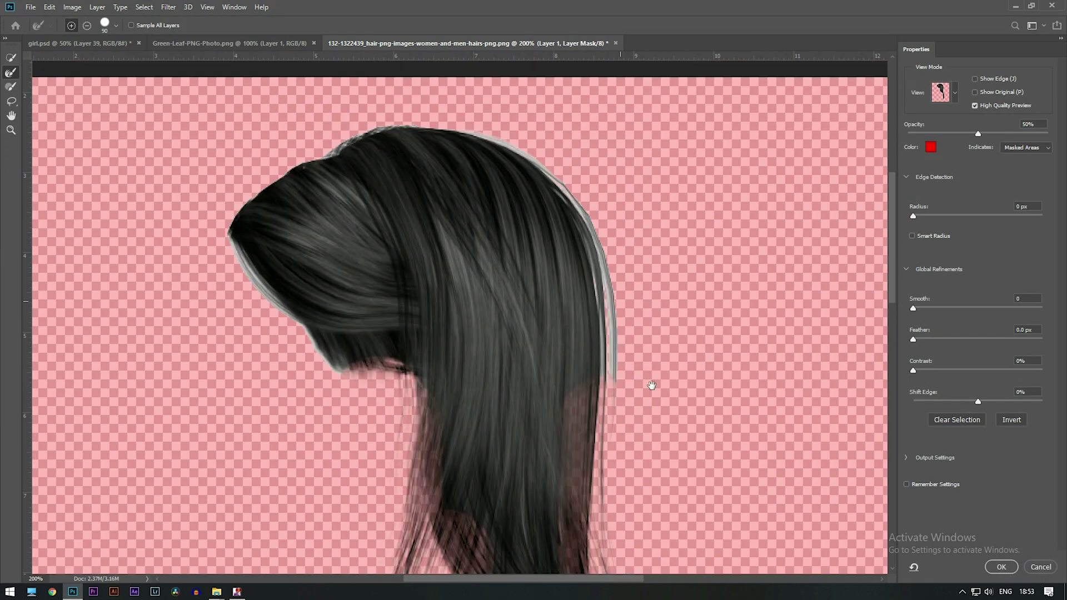
left_click_drag(637, 389, 547, 161)
left_click_drag(510, 92, 582, 181)
left_click_drag(289, 319, 397, 464)
left_click_drag(489, 533, 431, 128)
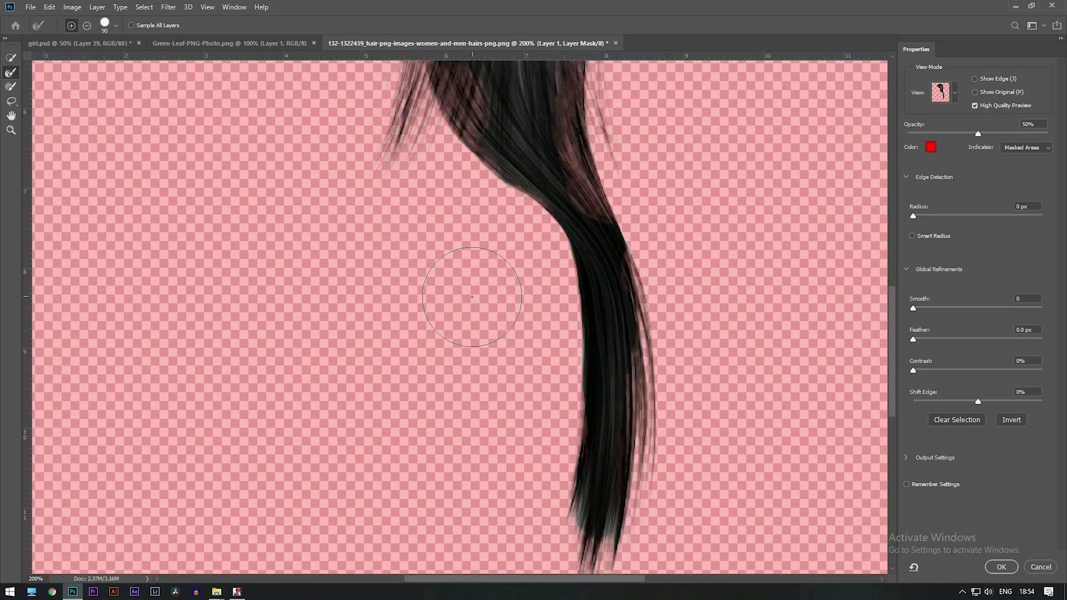
key("ctrl+minus")
key("ctrl+minus")
key("Return")
Bring the masked hair into girl.psd as a new layer directly above Layer 34.
key("v")
left_click_drag(439, 223, 495, 256)
left_click_drag(1040, 357, 1042, 380)
left_click(923, 378)
left_click(472, 44)
left_click_drag(439, 222, 461, 295)
Flip the hair horizontally, scale it to about 37.3% and fit it over the girl's head.
key("ctrl+t")
left_click_drag(580, 233, 494, 328)
left_click_drag(341, 500, 405, 428)
key("ctrl+plus")
key("ctrl+plus")
key("ctrl+plus")
key("ctrl+plus")
key("ctrl+plus")
key("ctrl+plus")
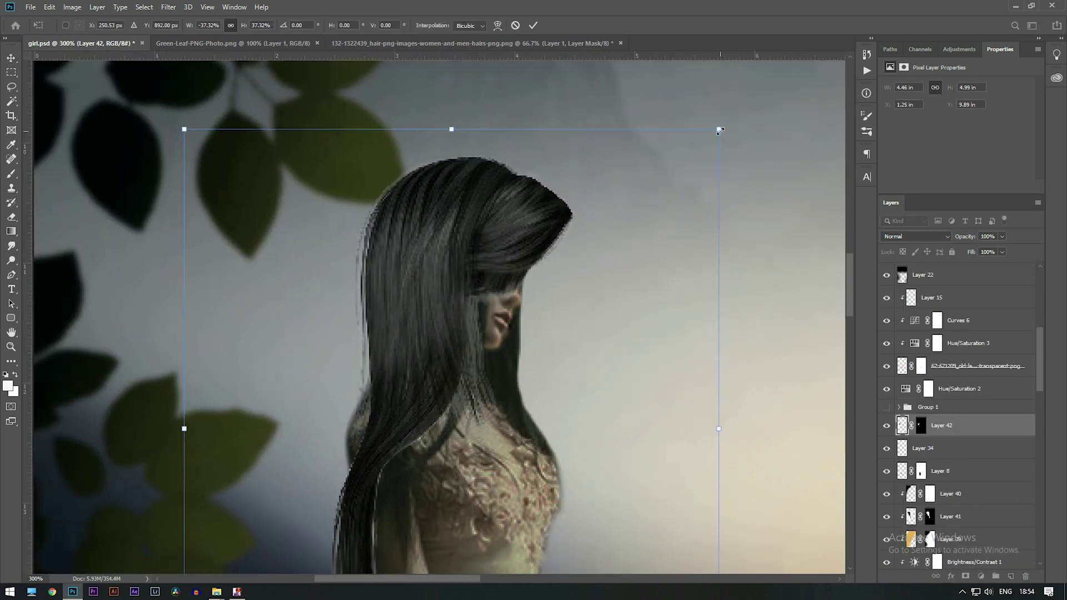
mouse_move(451, 311)
left_mouse_down()
mouse_move(428, 267)
mouse_move(444, 327)
left_mouse_up()
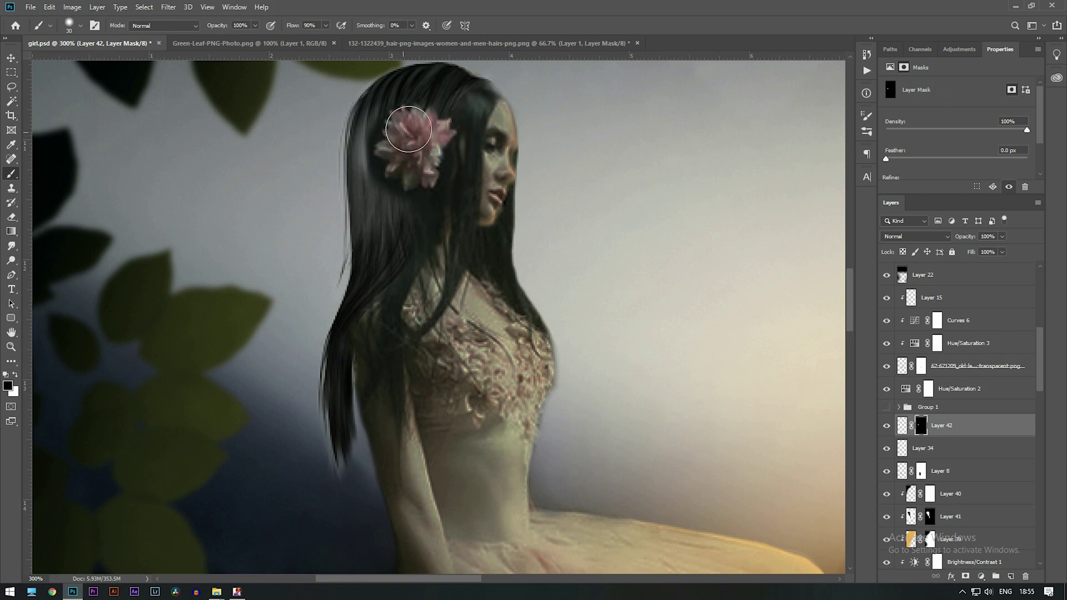
Mask the added hair away over the pink flower and add a new empty layer clipped to Layer 42.
left_click_drag(410, 123, 428, 201)
key("ctrl+shift+alt+n")
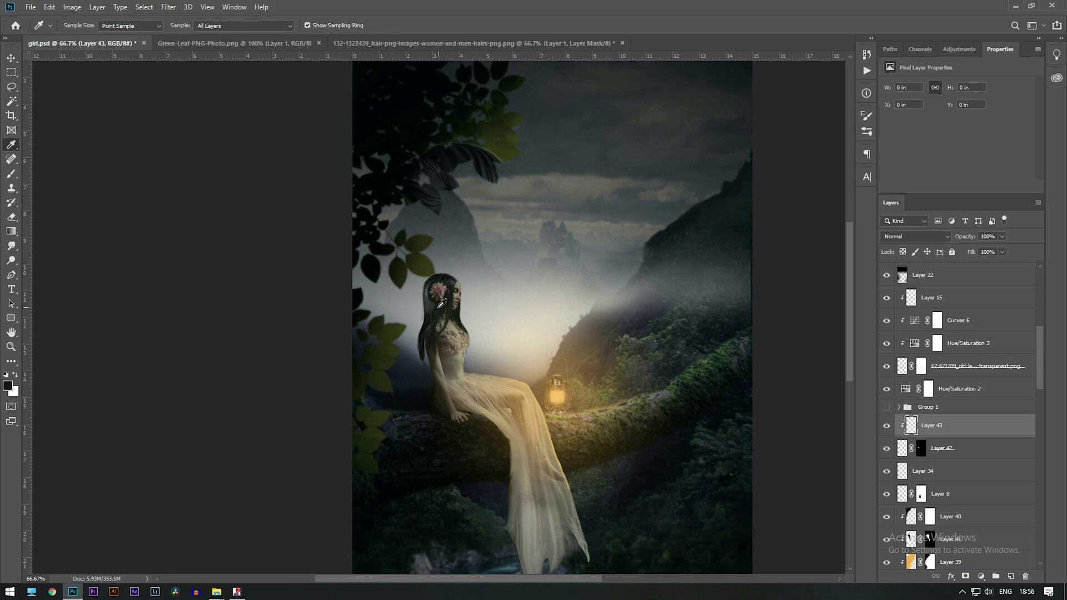
Move Layer 42 together with its clipped Layer 43 to directly above Group 2, keeping the hair layer active.
left_click(956, 447, "ctrl")
scroll(1049, 397, "down", 3)
left_click_drag(964, 339, 965, 538)
left_click_drag(1038, 399, 1038, 424)
left_click(951, 376)
scroll(414, 297, "up", 3)
left_click(902, 398)
Adjust the position and size of the added hair on Layer 42 slightly with Free Transform.
key("ctrl+t")
left_click_drag(482, 307, 495, 311)
left_click_drag(541, 164, 540, 168)
key("Return")
Hide the added hair on Layer 42 and its clipped Layer 43.
key("ctrl+minus")
key("ctrl+minus")
key("ctrl+minus")
key("ctrl+plus")
left_click(886, 399)
left_click(886, 417)
key("ctrl+minus")
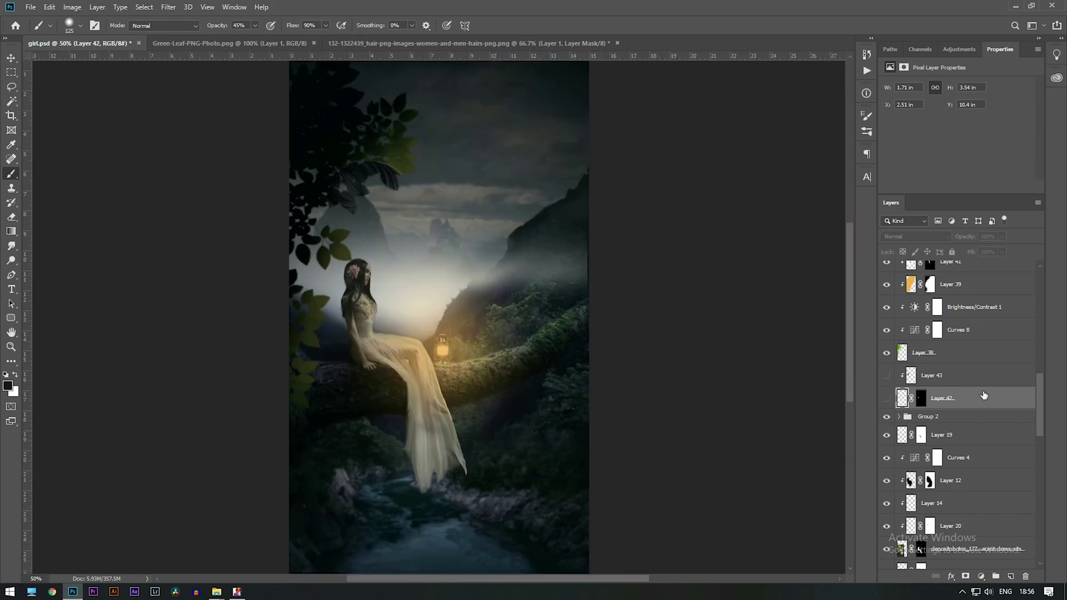
Examine the composite at several zoom levels and check the uppermost layers.
scroll(1045, 365, "up", 7)
scroll(1040, 372, "up", 5)
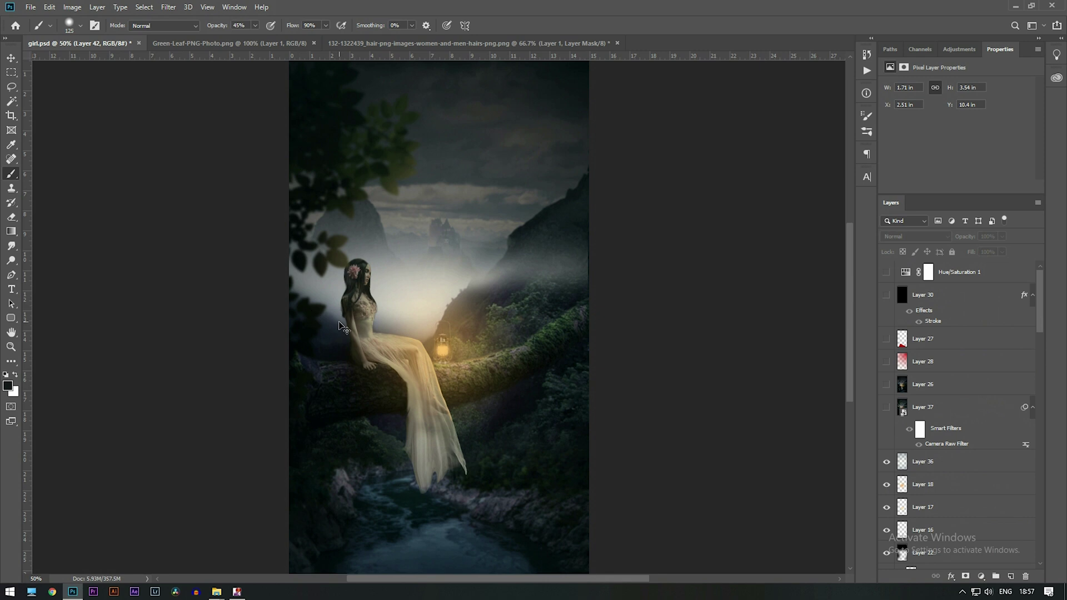
key("ctrl+plus")
key("ctrl+plus")
key("ctrl+plus")
key("ctrl+minus")
key("ctrl+minus")
key("ctrl+minus")
key("ctrl+minus")
key("ctrl+plus")
key("ctrl+minus")
key("ctrl+plus")
Preview the red colour tint of Layer 28 and Layer 27, leaving both layers hidden.
left_click(922, 364)
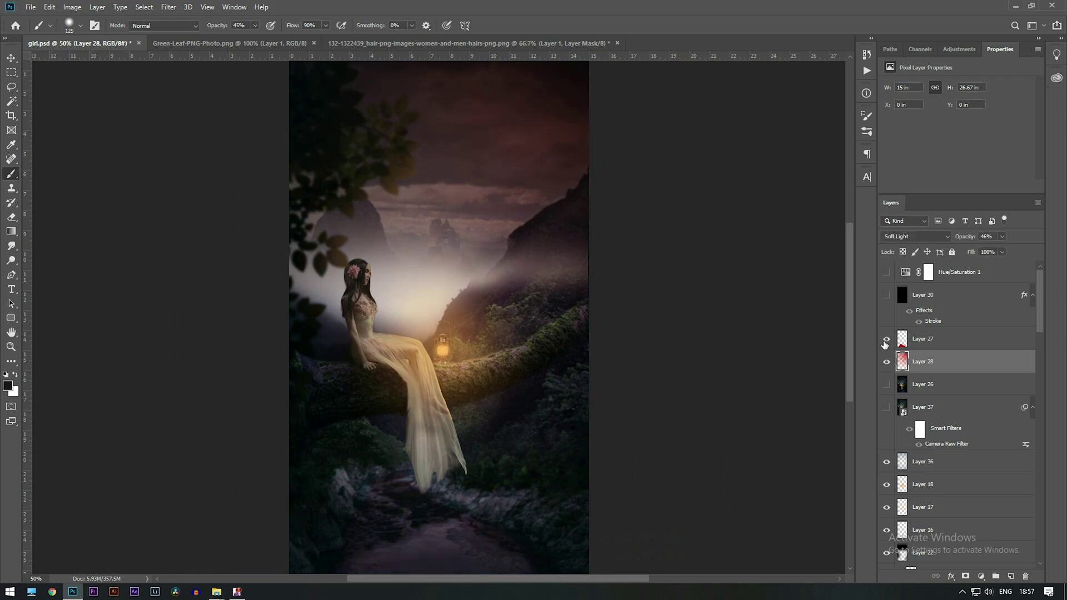
left_click(886, 339)
left_click(887, 362)
Stamp all visible layers into a new merged layer directly above Layer 36.
left_click(965, 414)
left_click(946, 468)
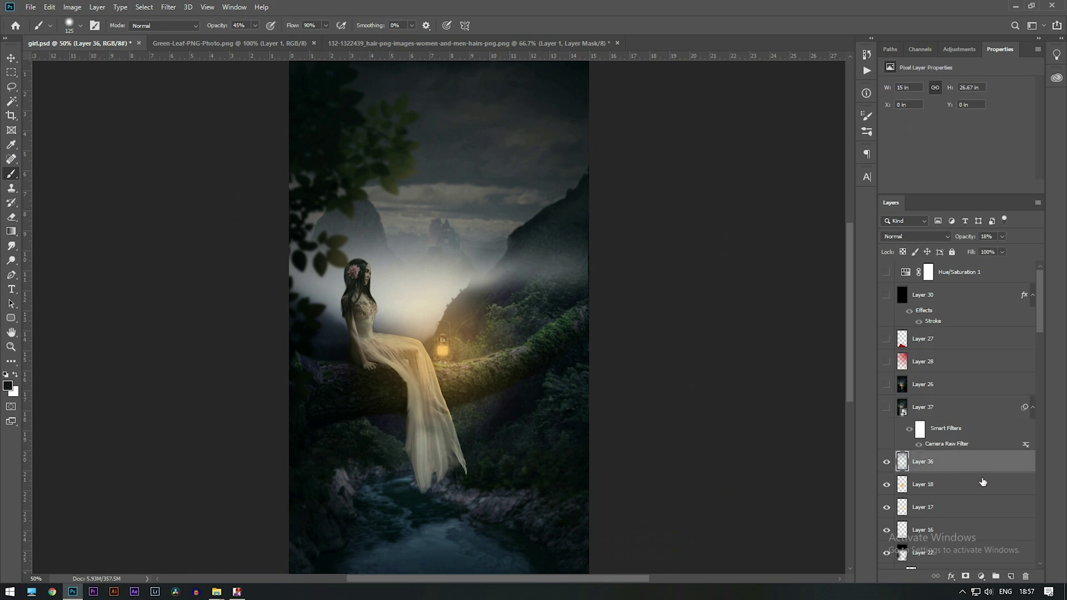
key("ctrl+shift+alt+e")
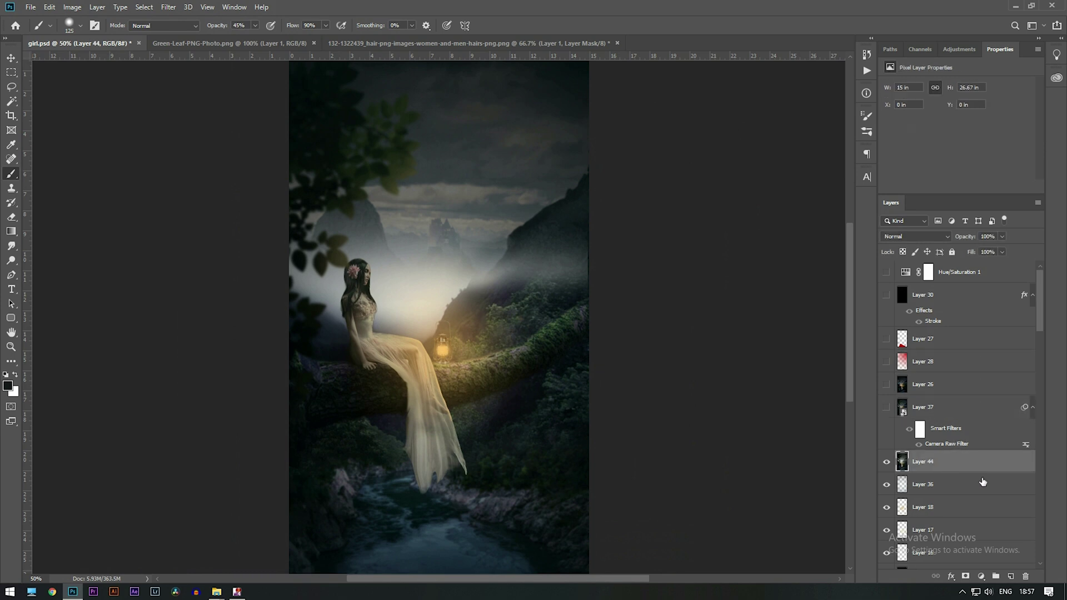
In a Camera Raw filter on the merged layer, increase Texture, Clarity and Exposure and slightly lower Blacks.
key("ctrl+shift+a")
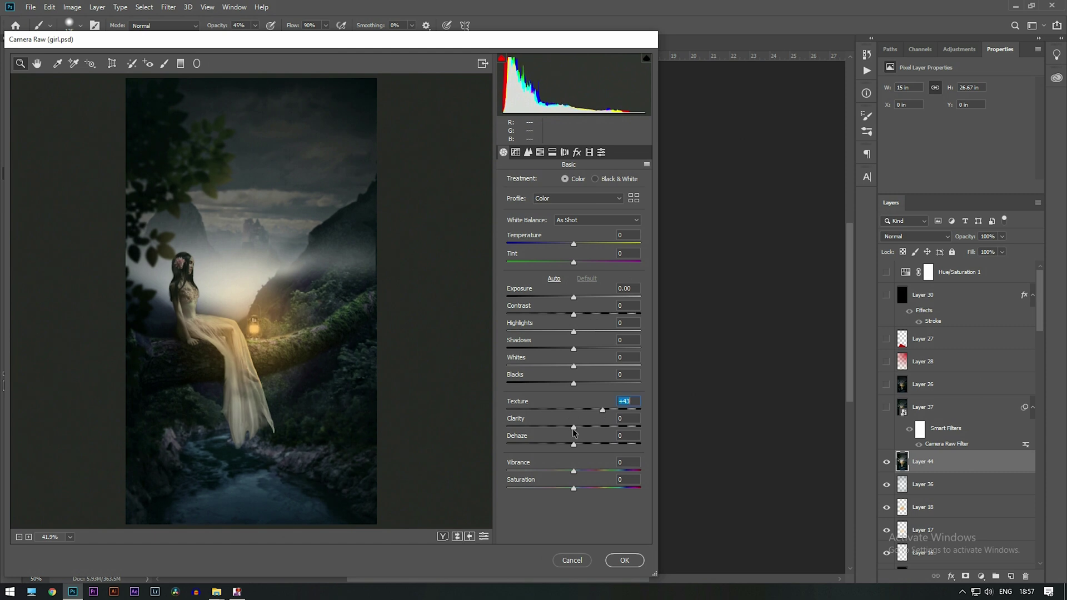
left_click_drag(574, 429, 586, 430)
left_click_drag(603, 411, 601, 412)
left_click_drag(575, 298, 579, 299)
left_click_drag(574, 385, 571, 385)
Bring up the Camera Raw HSL Luminance adjustments and work on the Yellows.
left_click(540, 152)
left_click(595, 182)
left_click(575, 260)
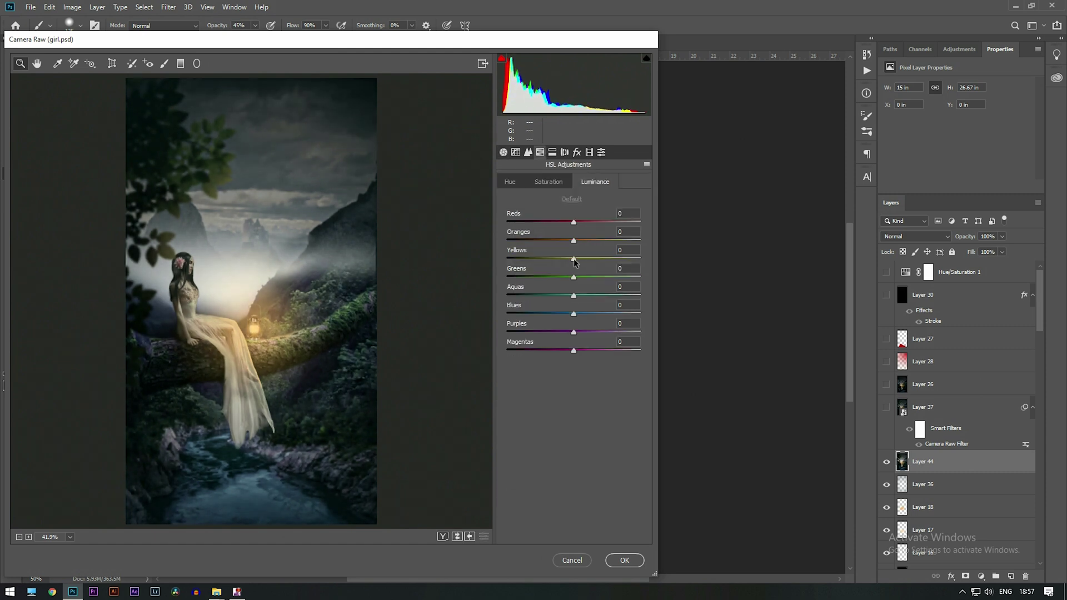
key("ctrl+alt+1")
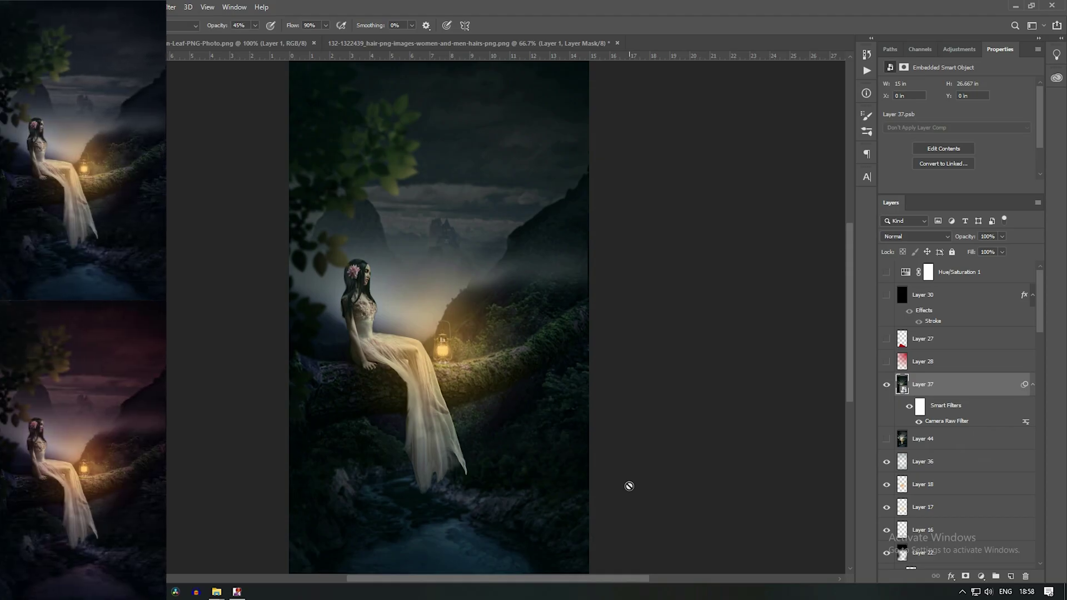
Compare the graded image with and without the red tints of Layer 27 and Layer 28, leaving both hidden.
left_click(885, 362)
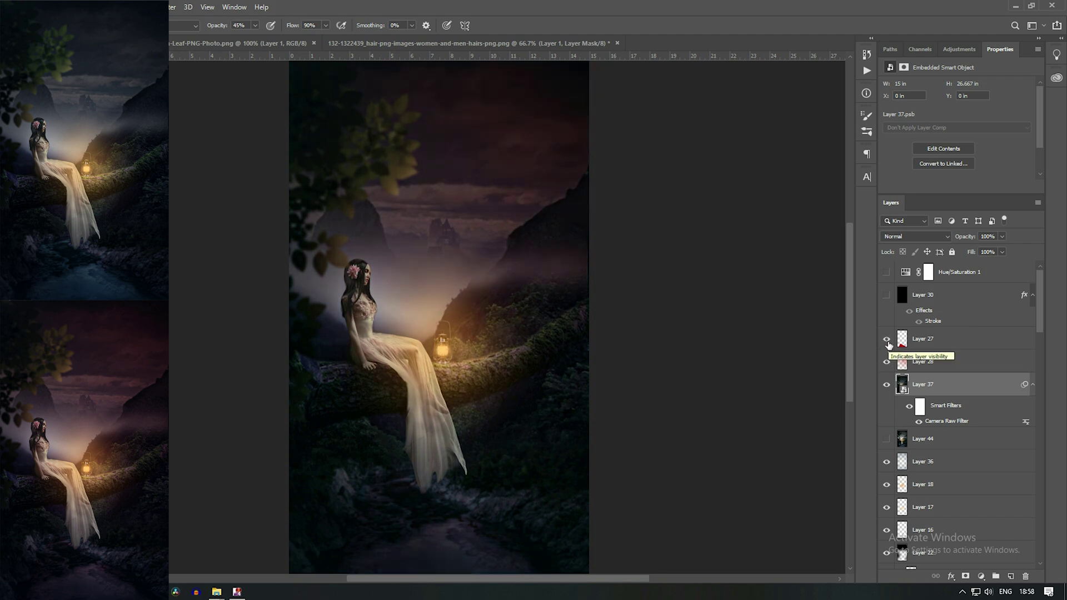
left_click(887, 340)
left_click(886, 363)
left_click(887, 363)
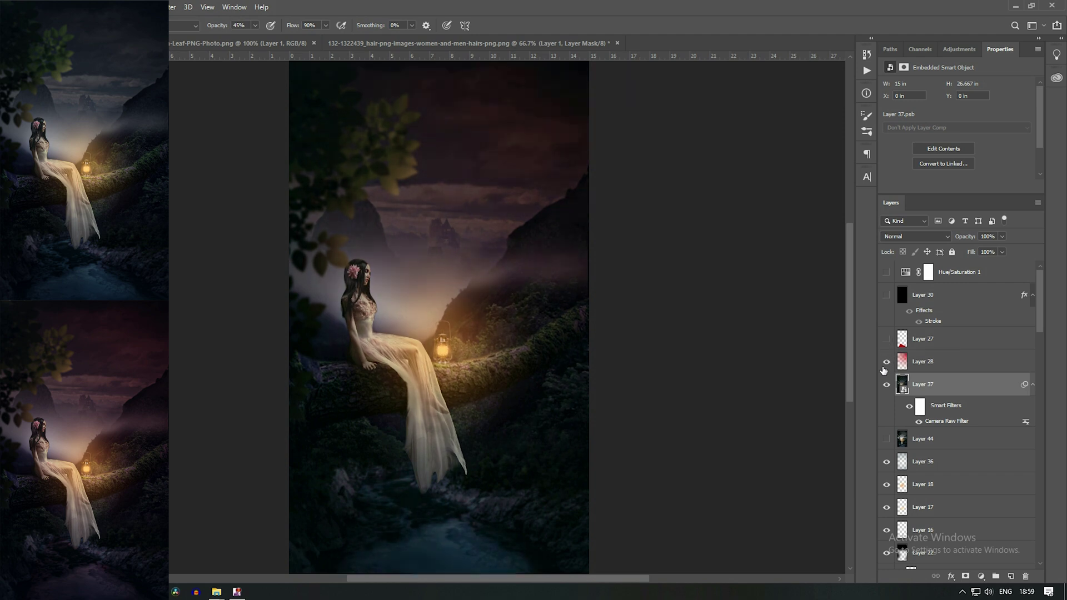
left_click(885, 364)
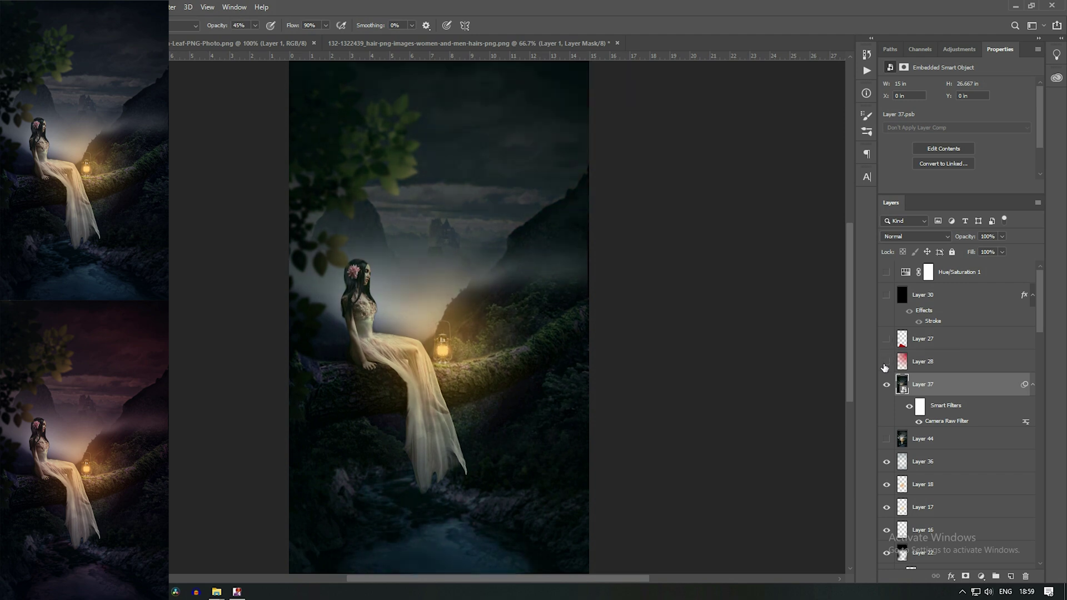